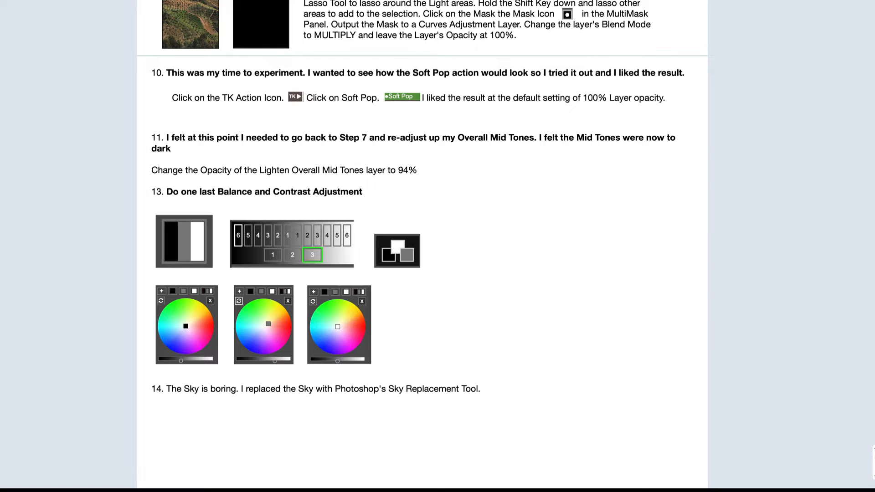
Look over the written editing steps and the layer stack of the finished TK Friday Green Grass Field.psd, returning to the unedited copy.
{"action": "scroll", "coordinate": [422, 246], "scroll_direction": "up", "scroll_amount": 4}
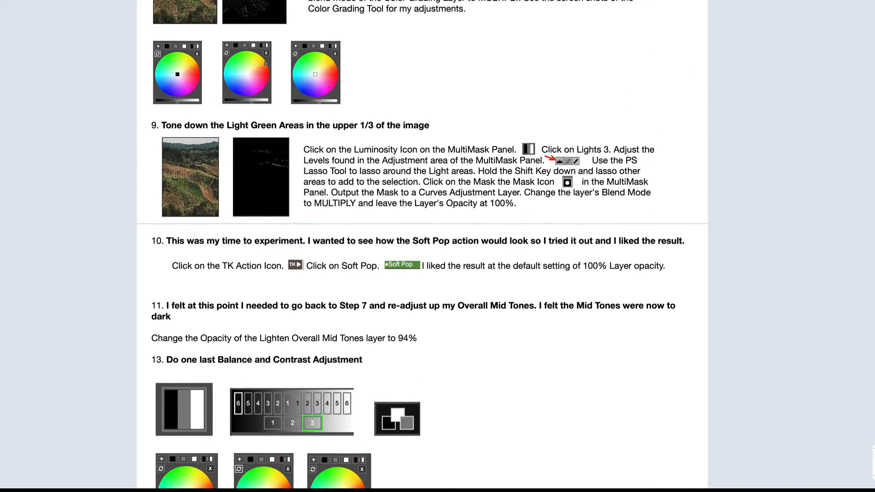
{"action": "scroll", "coordinate": [422, 246], "scroll_direction": "up", "scroll_amount": 4}
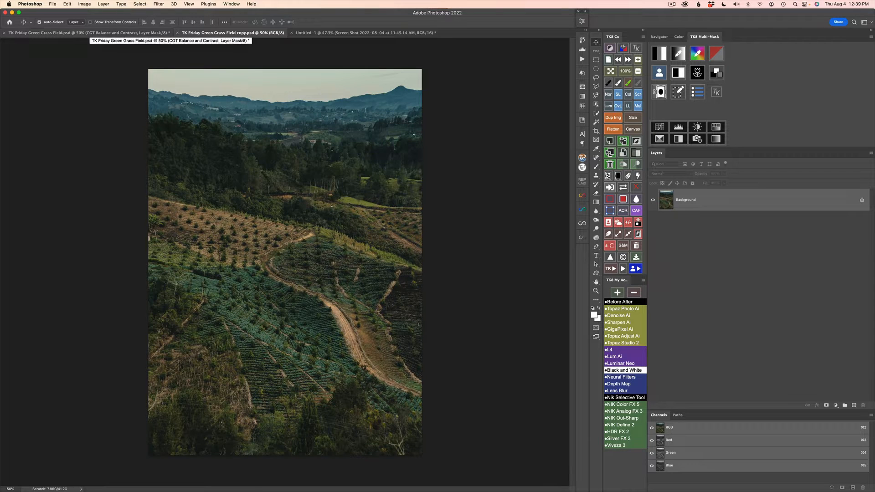
{"action": "left_click", "coordinate": [89, 32]}
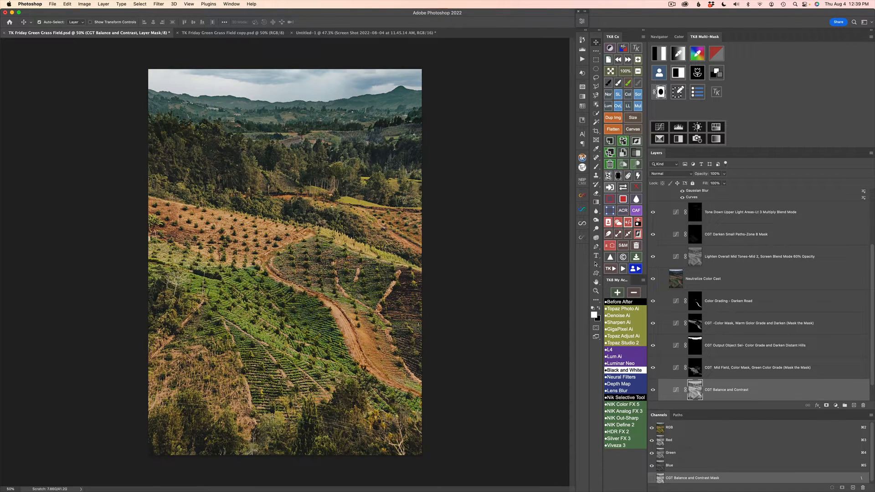
{"action": "scroll", "coordinate": [759, 295], "scroll_direction": "up", "scroll_amount": 4}
{"action": "scroll", "coordinate": [759, 295], "scroll_direction": "down", "scroll_amount": 5}
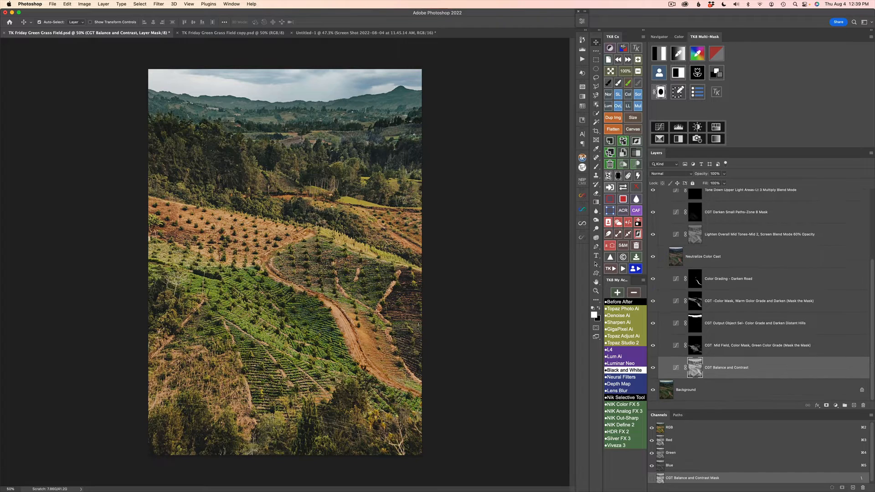
{"action": "scroll", "coordinate": [759, 296], "scroll_direction": "up", "scroll_amount": 5}
{"action": "left_click", "coordinate": [224, 33]}
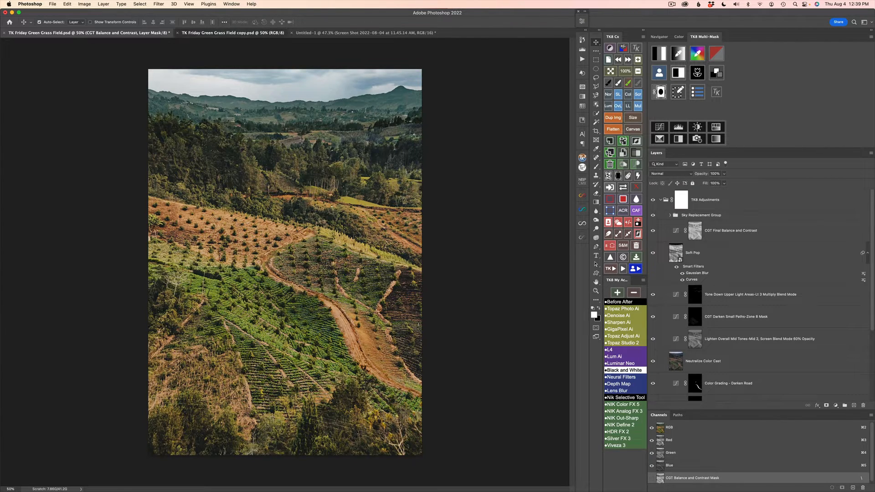
Switch to Notability and read the Selections and Color Grading notes on balance, the green middle field and the distant hills.
{"action": "key", "text": "ctrl+Left"}
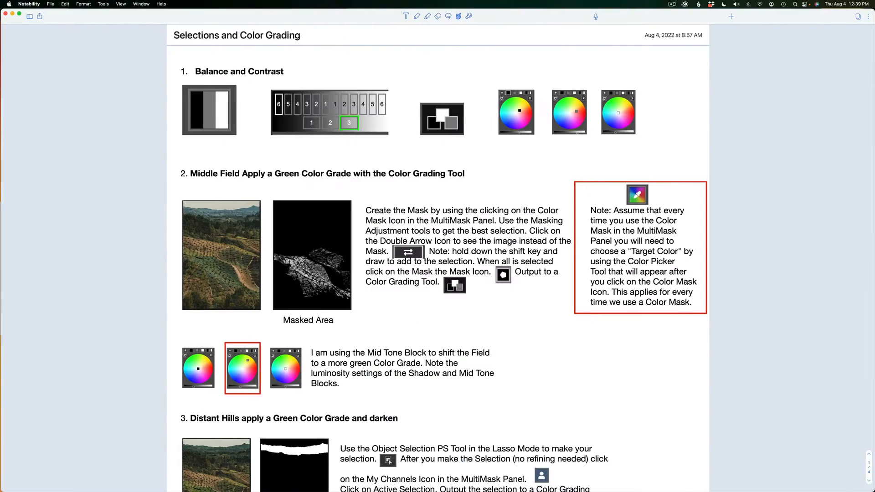
{"action": "scroll", "coordinate": [438, 255], "scroll_direction": "down", "scroll_amount": 2}
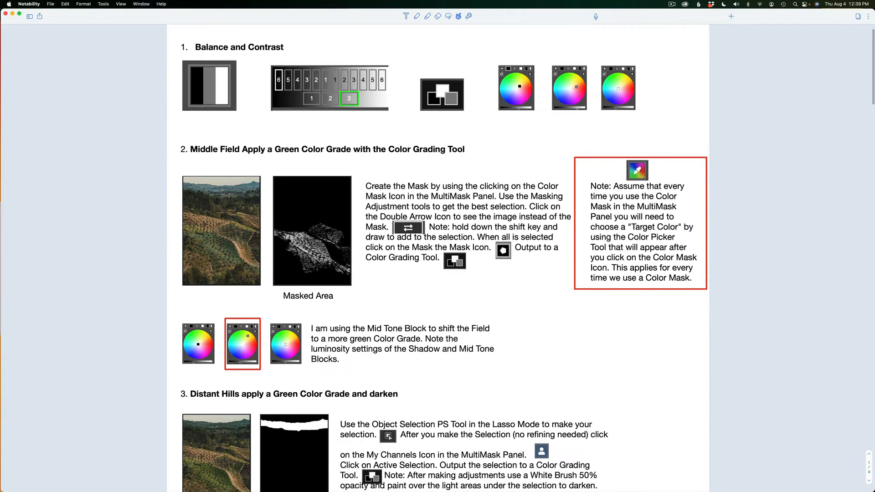
{"action": "scroll", "coordinate": [437, 255], "scroll_direction": "down", "scroll_amount": 10}
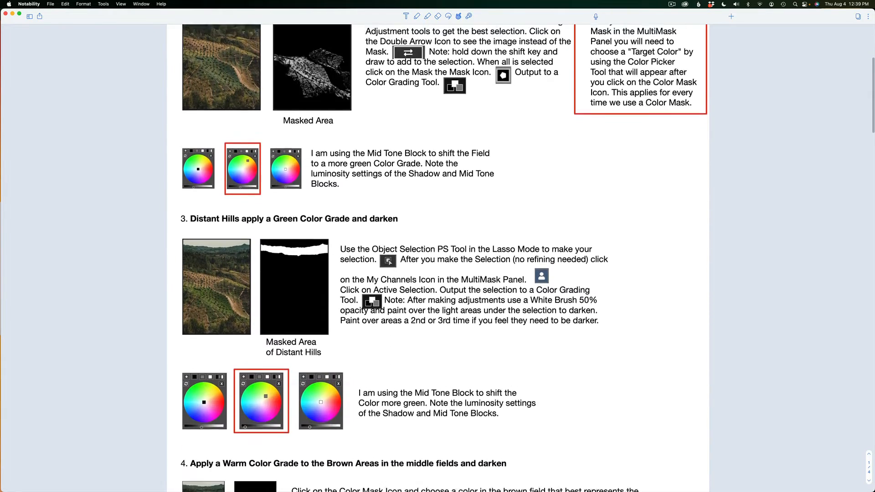
{"action": "scroll", "coordinate": [437, 255], "scroll_direction": "down", "scroll_amount": 10}
{"action": "scroll", "coordinate": [438, 255], "scroll_direction": "up", "scroll_amount": 20}
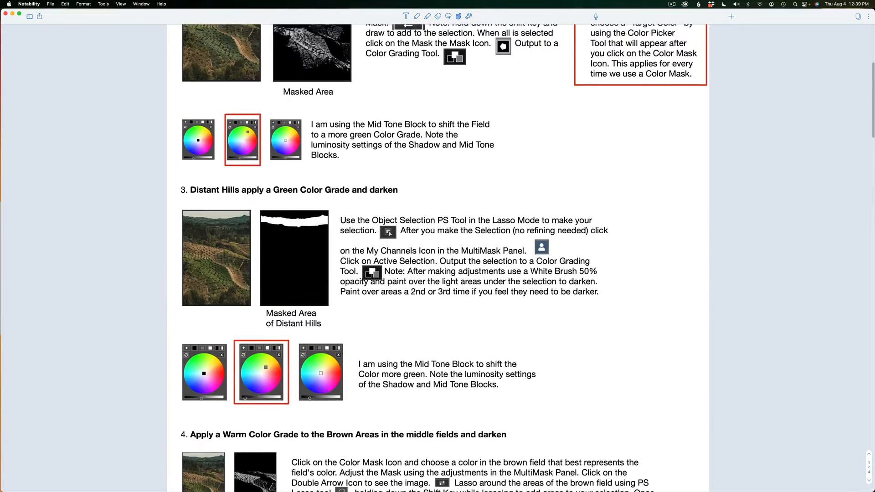
{"action": "scroll", "coordinate": [437, 255], "scroll_direction": "down", "scroll_amount": 1}
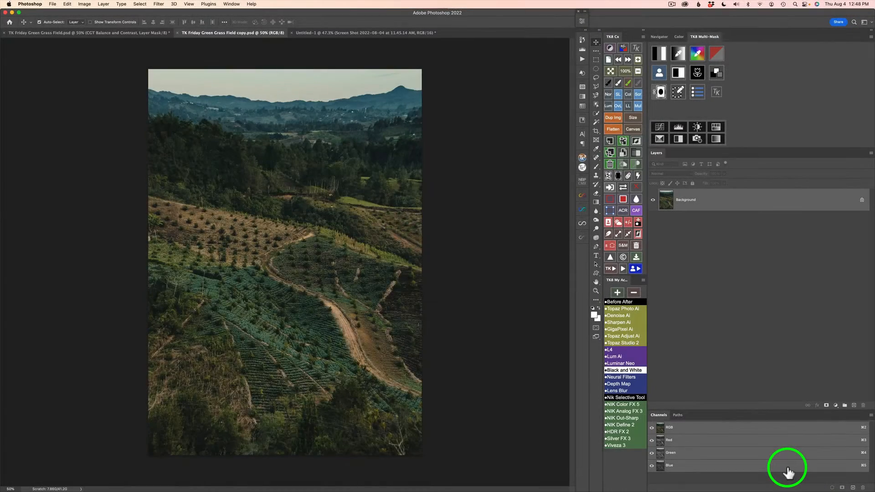
{"action": "key", "text": "ctrl+Left"}
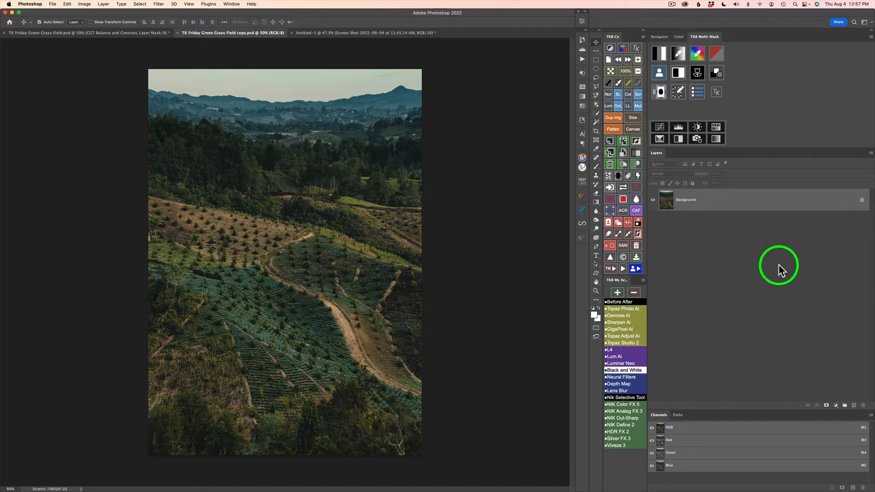
Widen the canvas area, review the finished file's layers down to the Background, and return to TK Friday Green Grass Field copy.psd.
{"action": "left_click", "coordinate": [112, 33]}
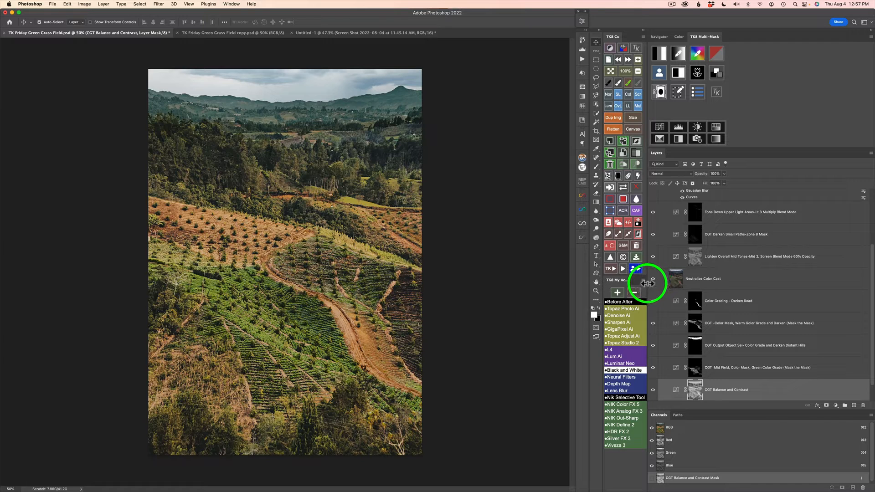
{"action": "left_click_drag", "start_coordinate": [648, 282], "coordinate": [684, 282]}
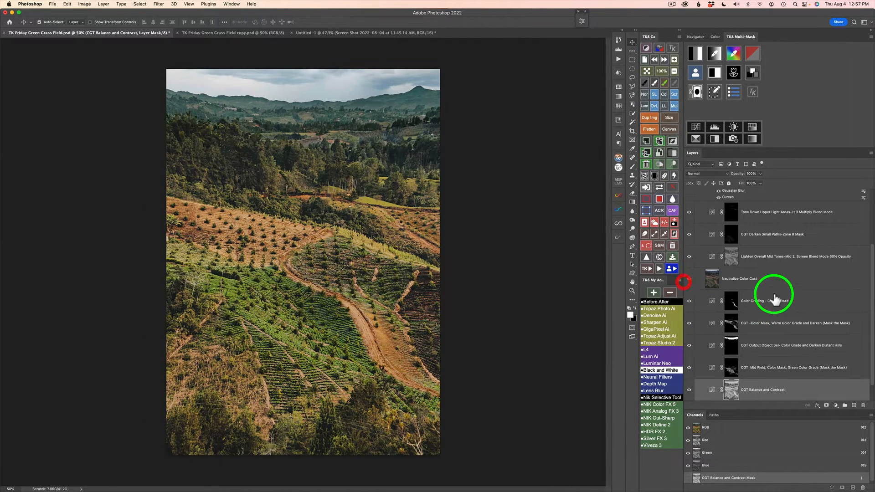
{"action": "scroll", "coordinate": [779, 273], "scroll_direction": "down", "scroll_amount": 1}
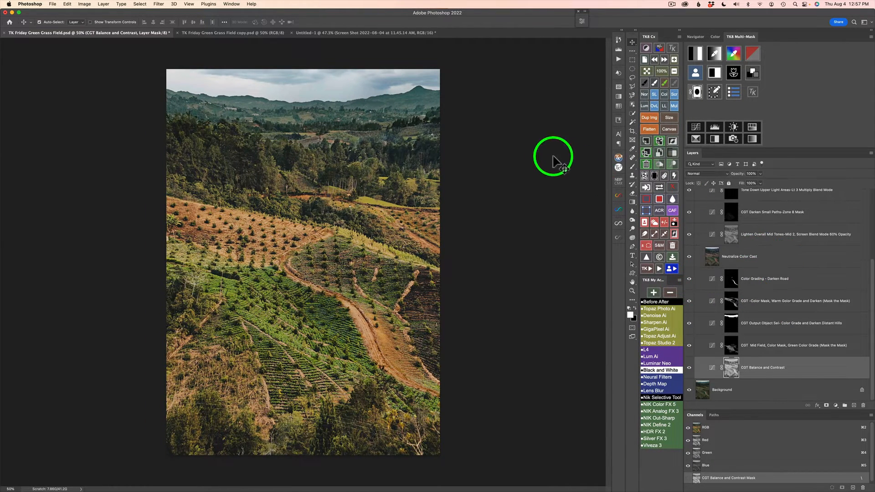
{"action": "left_click", "coordinate": [355, 32]}
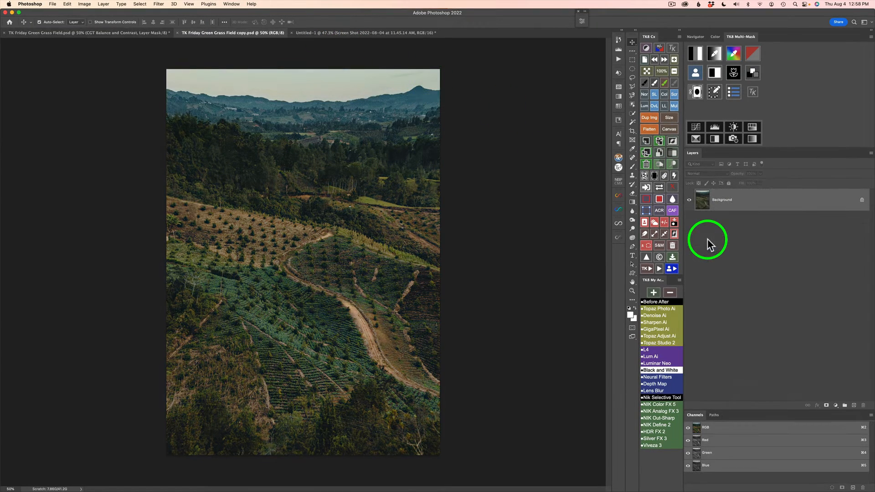
Create a Midtones 3 luminosity mask from the photo and output it to a Color Grading layer above the Background.
{"action": "left_click", "coordinate": [696, 52]}
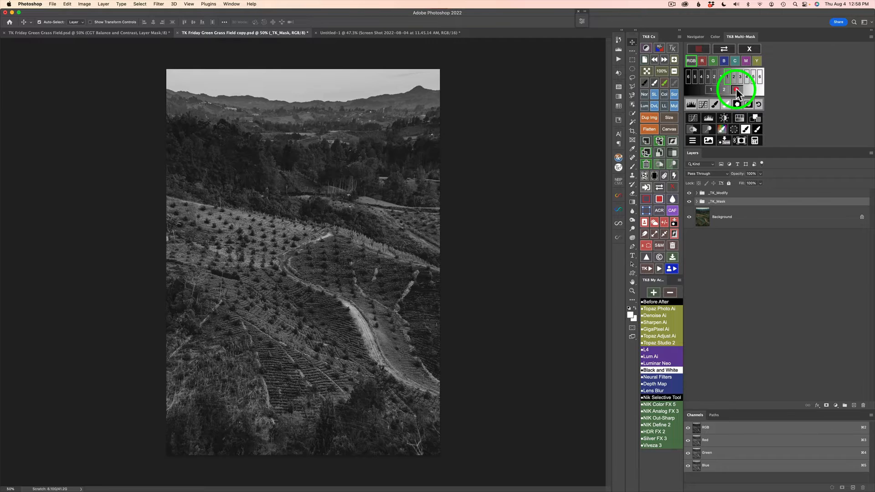
{"action": "left_click", "coordinate": [736, 90]}
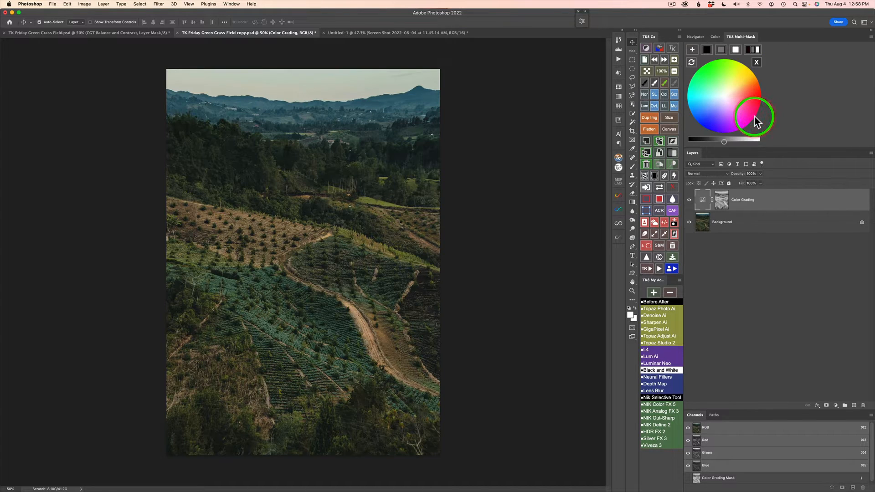
{"action": "left_click_drag", "start_coordinate": [754, 122], "coordinate": [730, 79]}
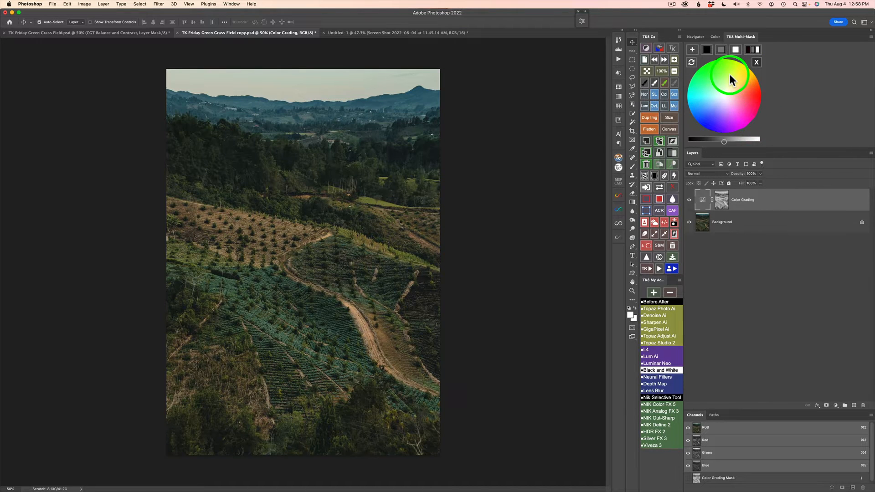
Brighten the midtones of the Color Grading layer and shift their colour slightly towards warm yellow-orange.
{"action": "left_click", "coordinate": [722, 50]}
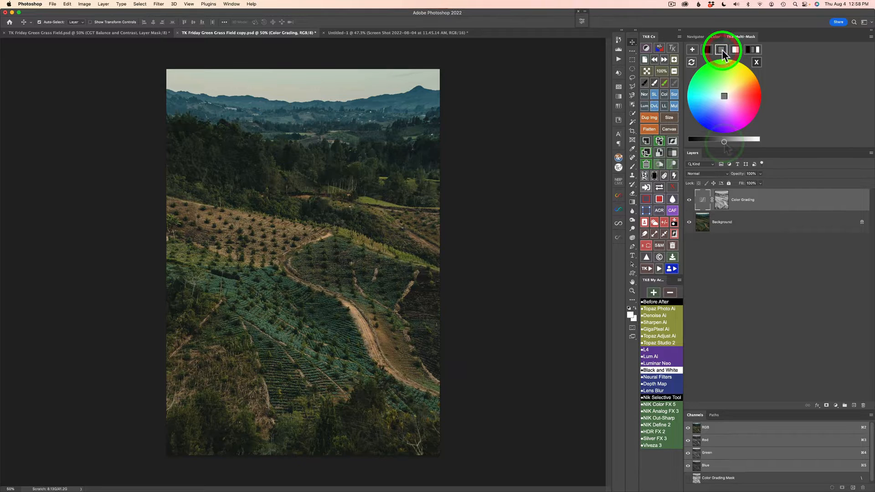
{"action": "left_click_drag", "start_coordinate": [723, 141], "coordinate": [734, 141]}
{"action": "left_click", "coordinate": [742, 142]}
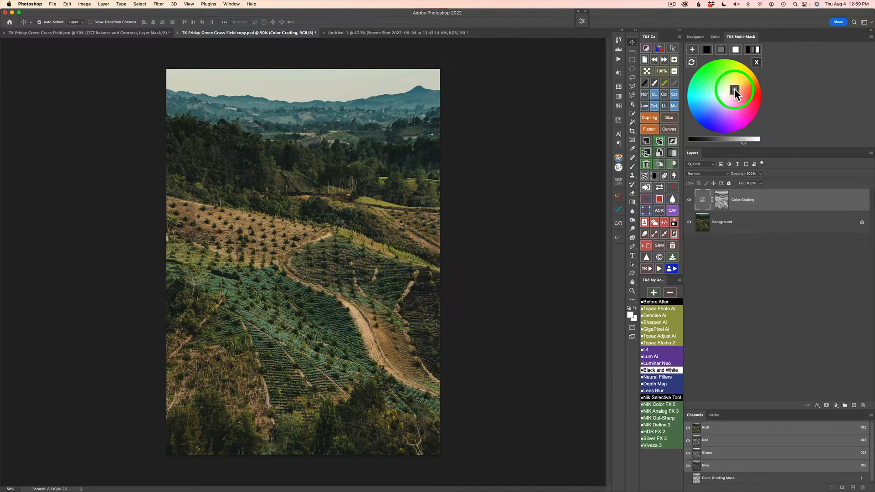
Lighten and faintly warm the grading layer's shadows, darken its highlights slightly, compare before and after, and close the color grading controls.
{"action": "left_click", "coordinate": [705, 50]}
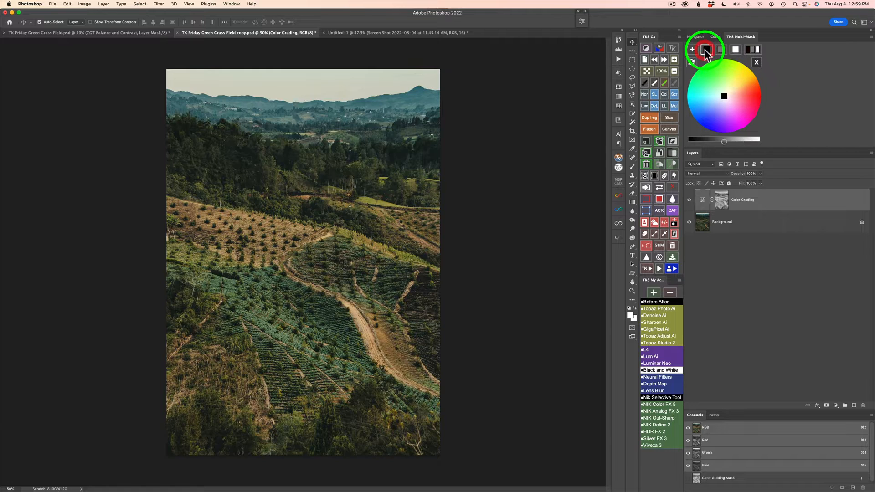
{"action": "left_click", "coordinate": [727, 141]}
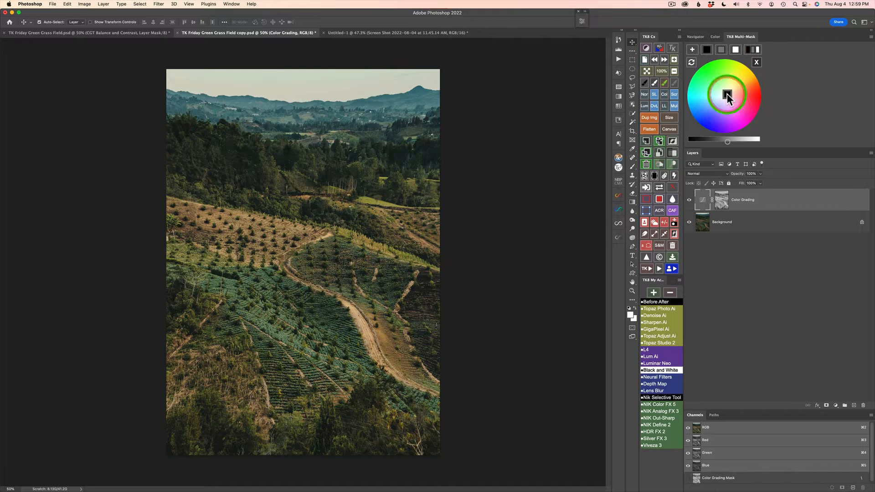
{"action": "left_click", "coordinate": [721, 49]}
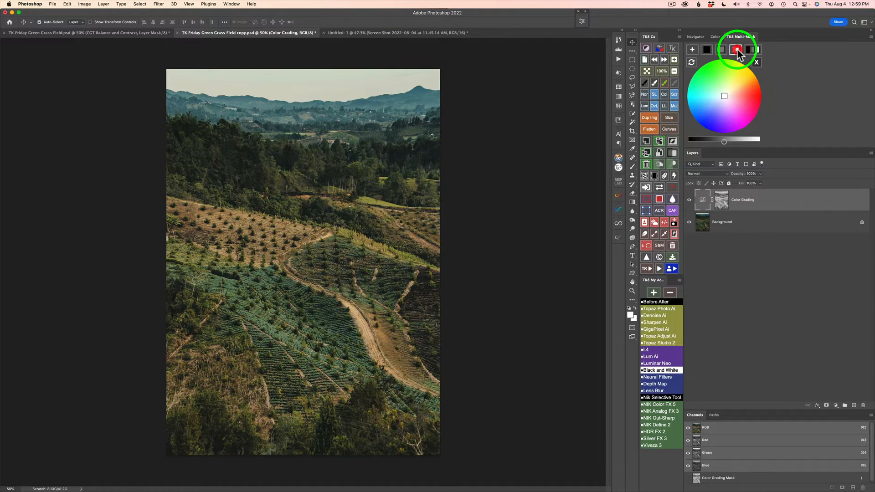
{"action": "left_click", "coordinate": [719, 141]}
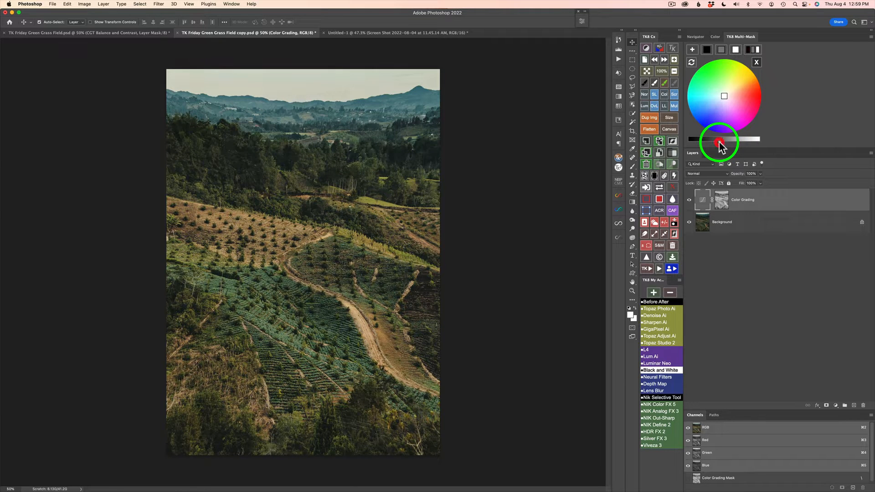
{"action": "left_click", "coordinate": [689, 200]}
{"action": "left_click", "coordinate": [689, 200]}
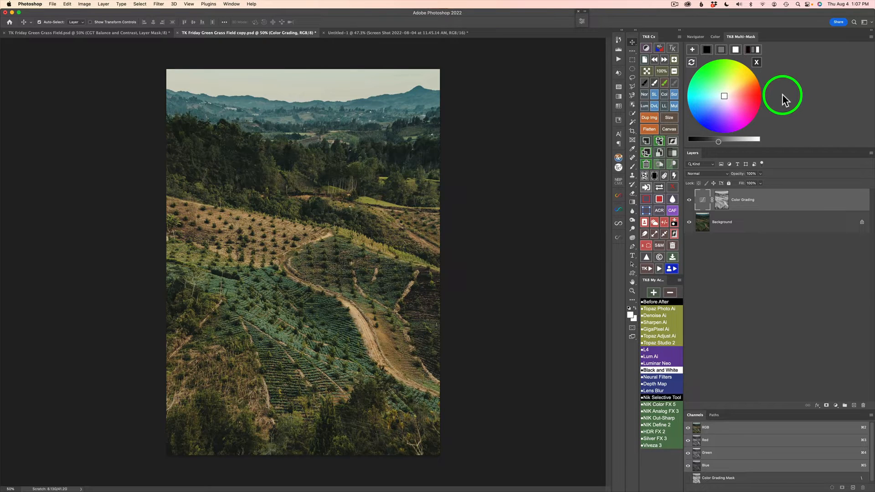
{"action": "left_click", "coordinate": [756, 62]}
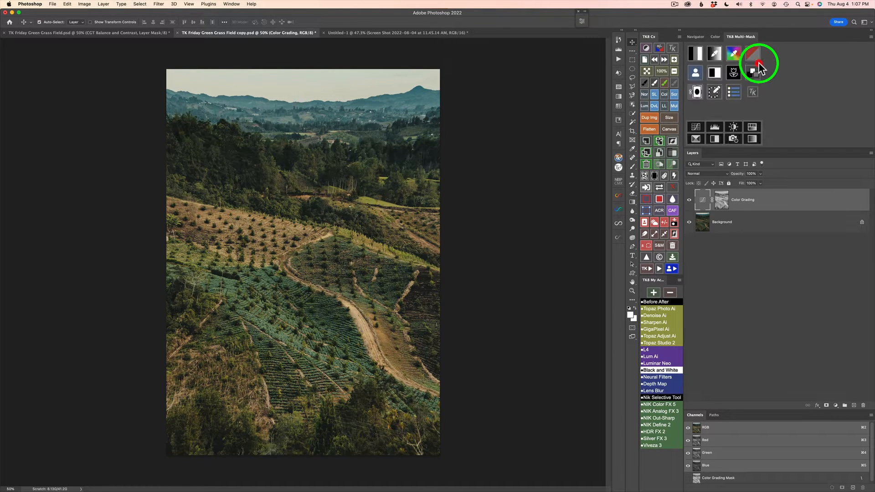
Create a color mask using the dark green 3b543d sampled from the upper part of the middle field as its target color.
{"action": "left_click", "coordinate": [734, 53]}
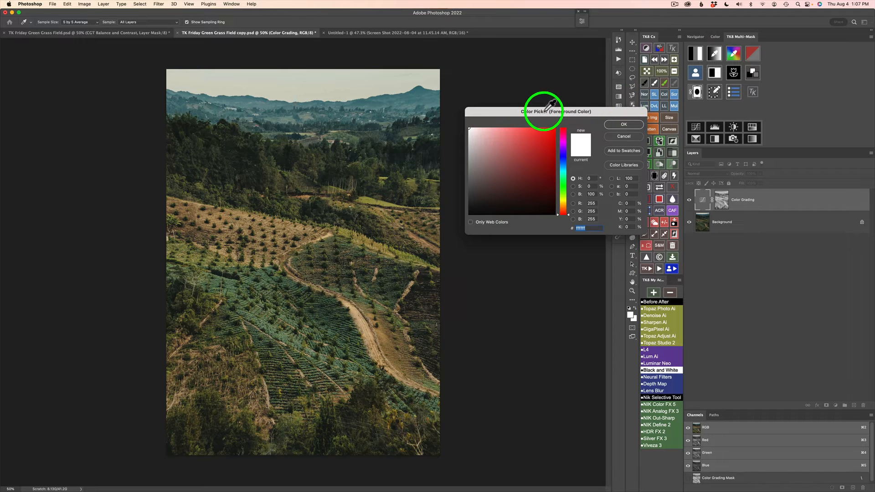
{"action": "left_click", "coordinate": [267, 276]}
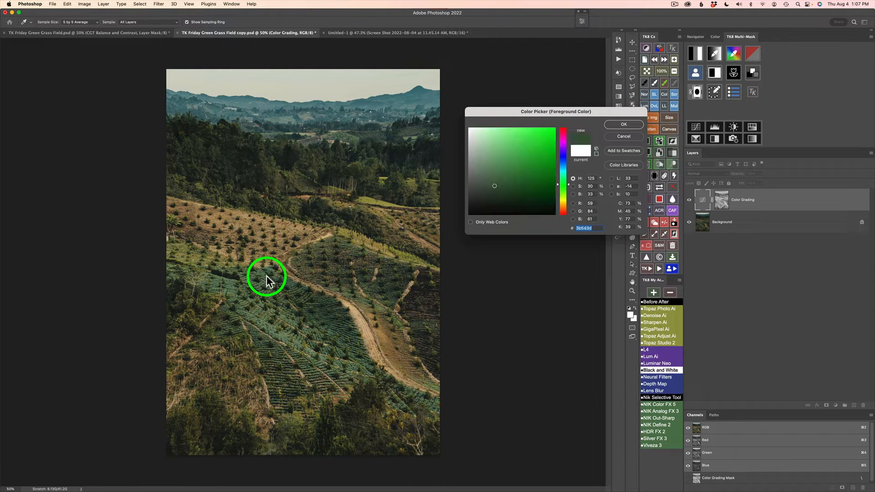
{"action": "left_click", "coordinate": [618, 126]}
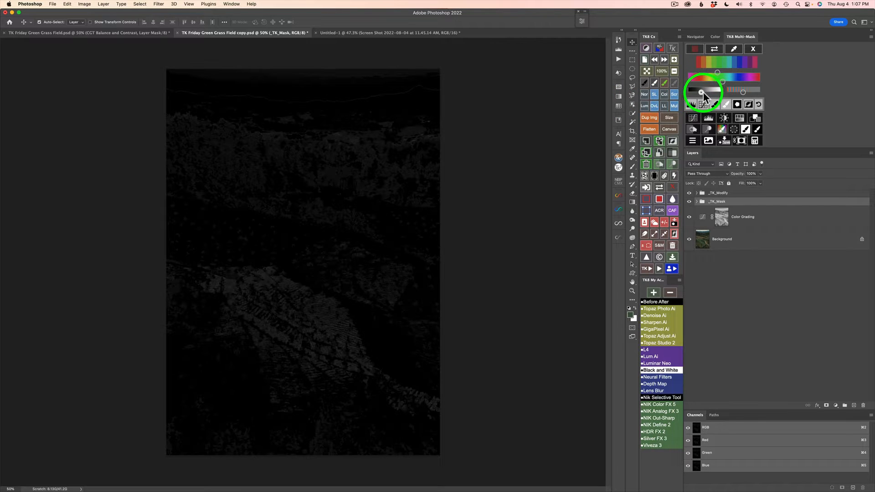
Brighten the middle field's color mask considerably and fine-tune its target hue range within the greens.
{"action": "left_click_drag", "start_coordinate": [706, 92], "coordinate": [718, 91]}
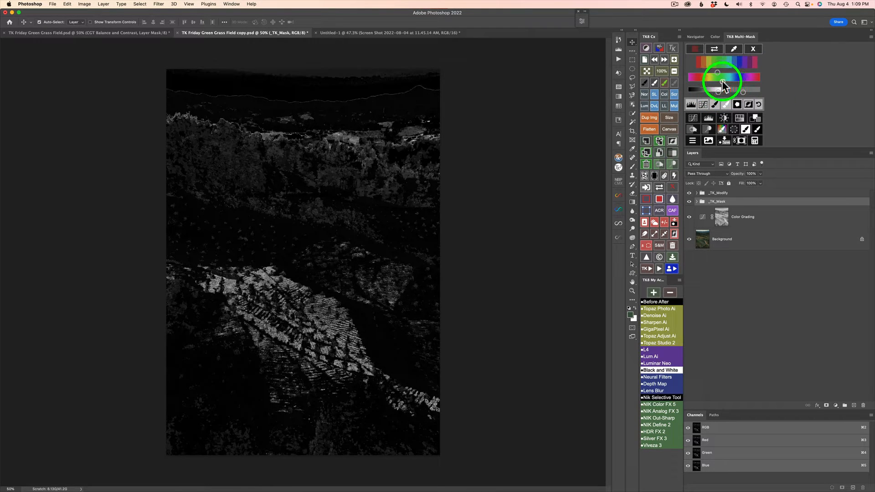
{"action": "left_click_drag", "start_coordinate": [720, 81], "coordinate": [720, 77]}
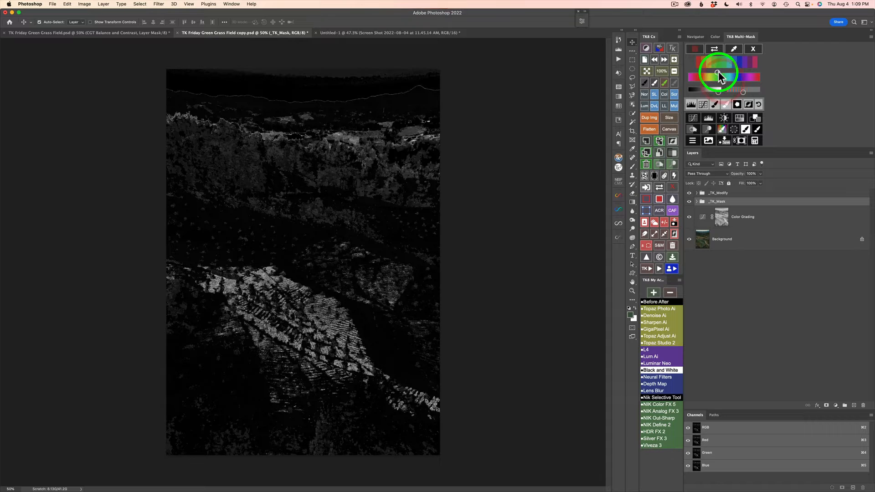
{"action": "left_click", "coordinate": [719, 72]}
{"action": "left_click", "coordinate": [717, 71]}
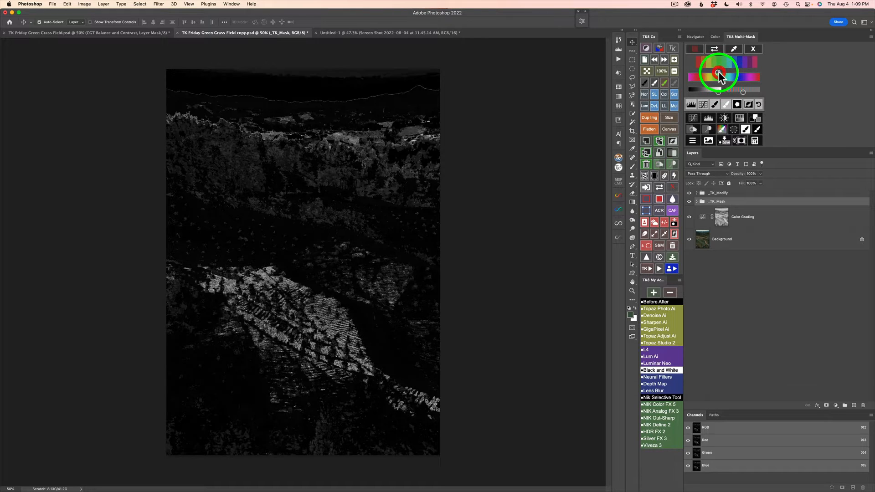
{"action": "left_click", "coordinate": [717, 72]}
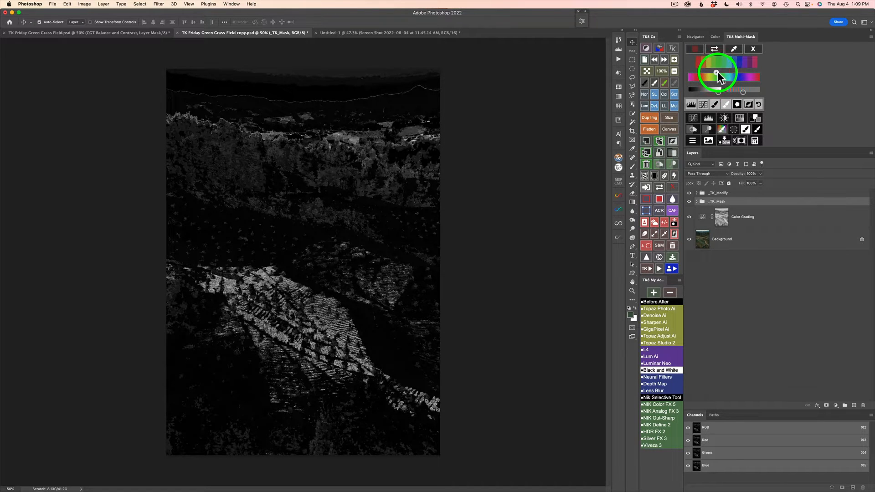
{"action": "left_click", "coordinate": [717, 72]}
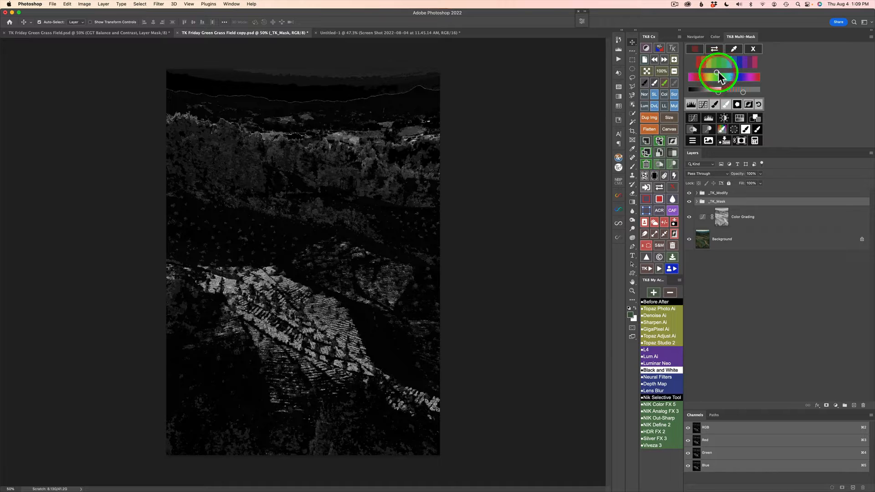
{"action": "left_click", "coordinate": [718, 72]}
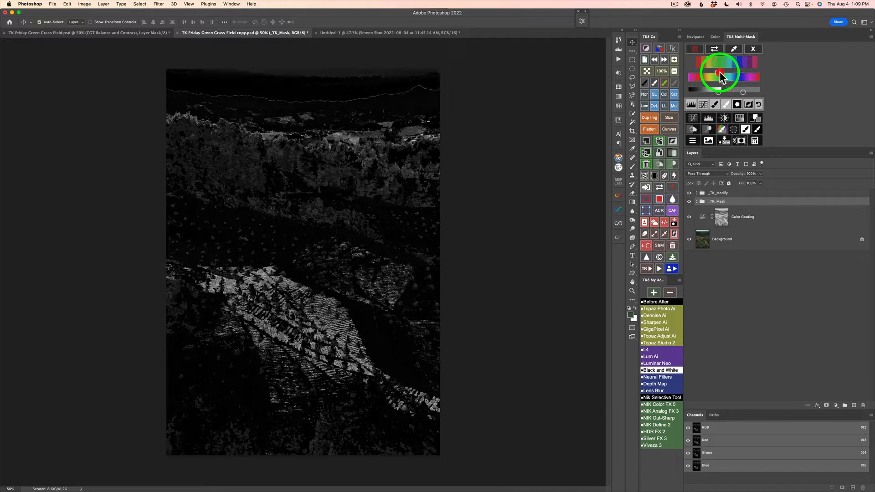
{"action": "left_click", "coordinate": [718, 72]}
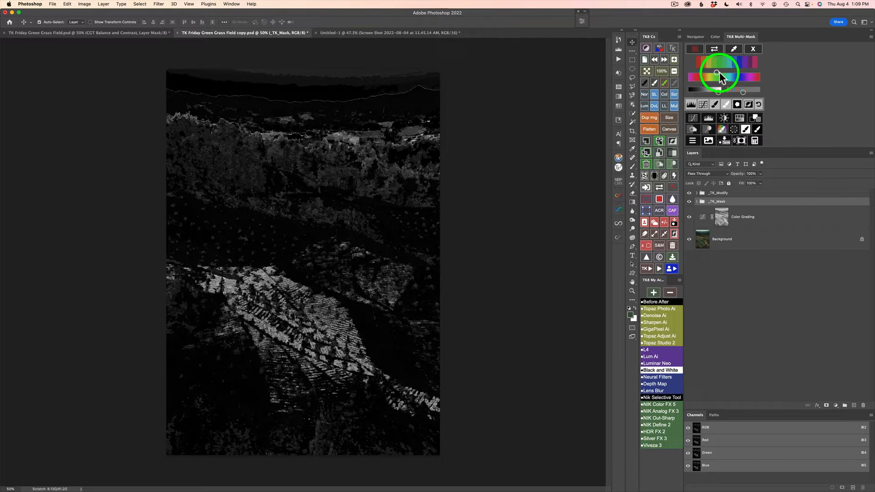
Modify the color mask with Levels, setting the midtones to 1.16 and raising the black point slightly.
{"action": "left_click", "coordinate": [691, 105]}
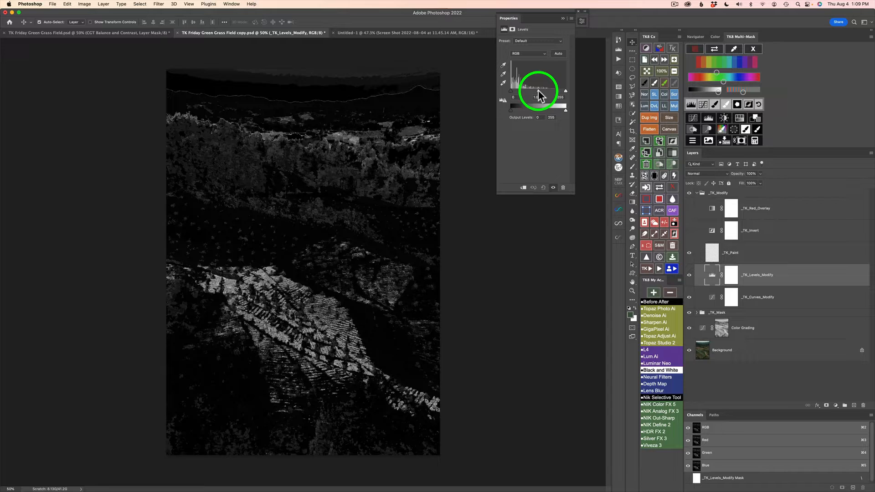
{"action": "left_click_drag", "start_coordinate": [538, 96], "coordinate": [535, 95]}
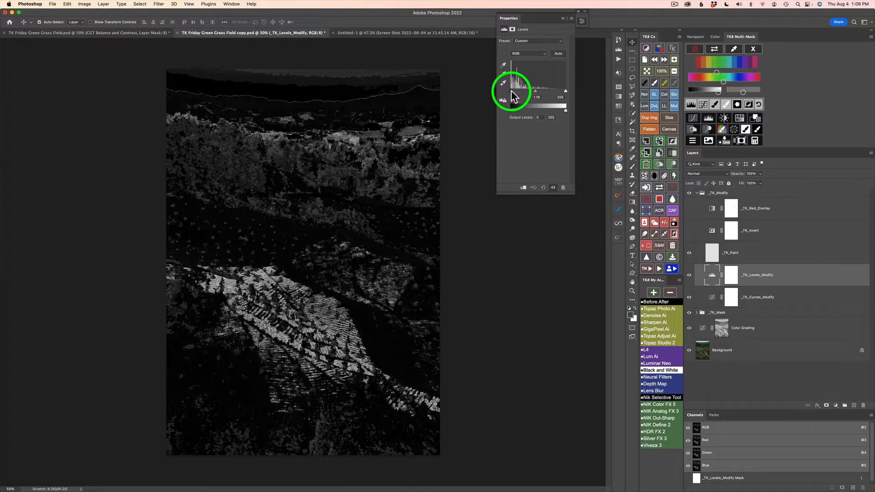
{"action": "left_click_drag", "start_coordinate": [511, 91], "coordinate": [514, 91]}
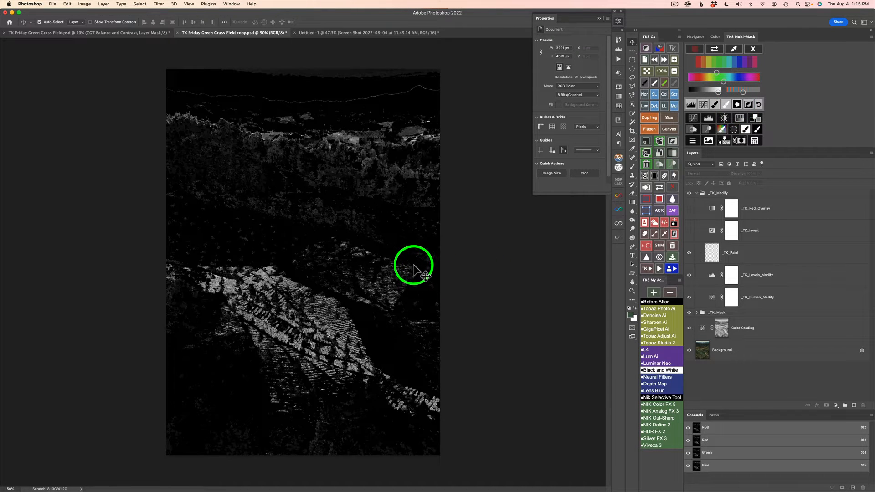
Lasso the planted middle field, checking it against the photo, and extend the selection over the field's right-hand part to the image edge.
{"action": "key", "text": "l"}
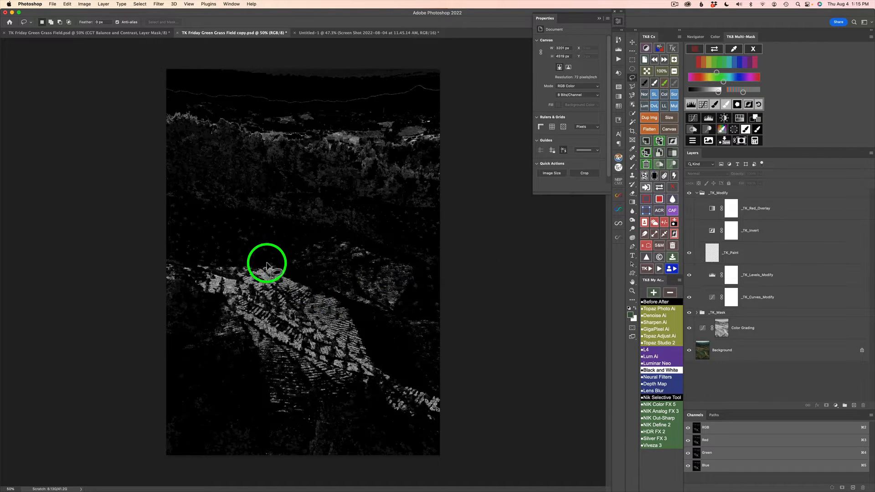
{"action": "mouse_move", "coordinate": [253, 266]}
{"action": "left_mouse_down"}
{"action": "mouse_move", "coordinate": [165, 260]}
{"action": "mouse_move", "coordinate": [161, 271]}
{"action": "mouse_move", "coordinate": [217, 296]}
{"action": "mouse_move", "coordinate": [210, 331]}
{"action": "mouse_move", "coordinate": [239, 333]}
{"action": "mouse_move", "coordinate": [266, 401]}
{"action": "mouse_move", "coordinate": [285, 416]}
{"action": "mouse_move", "coordinate": [318, 415]}
{"action": "mouse_move", "coordinate": [362, 390]}
{"action": "mouse_move", "coordinate": [396, 414]}
{"action": "mouse_move", "coordinate": [445, 421]}
{"action": "mouse_move", "coordinate": [448, 403]}
{"action": "mouse_move", "coordinate": [390, 366]}
{"action": "mouse_move", "coordinate": [346, 304]}
{"action": "mouse_move", "coordinate": [374, 313]}
{"action": "mouse_move", "coordinate": [399, 306]}
{"action": "mouse_move", "coordinate": [417, 269]}
{"action": "mouse_move", "coordinate": [331, 232]}
{"action": "mouse_move", "coordinate": [256, 265]}
{"action": "left_mouse_up"}
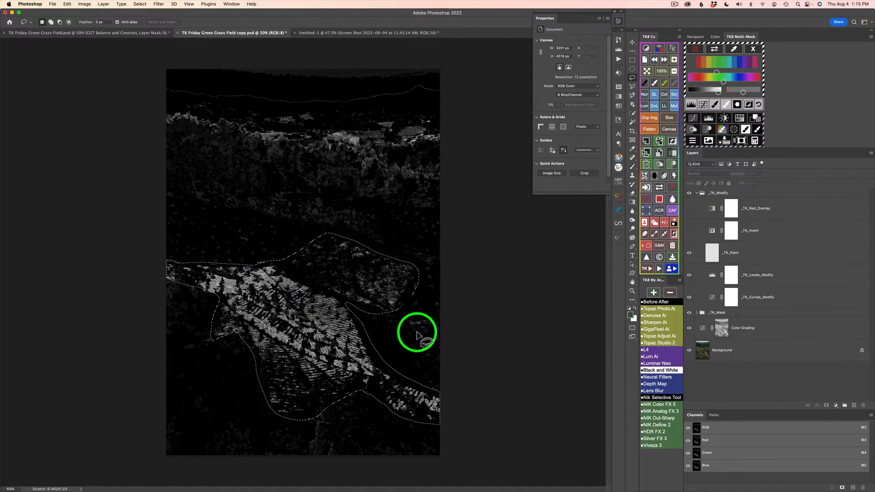
{"action": "left_click", "coordinate": [714, 49]}
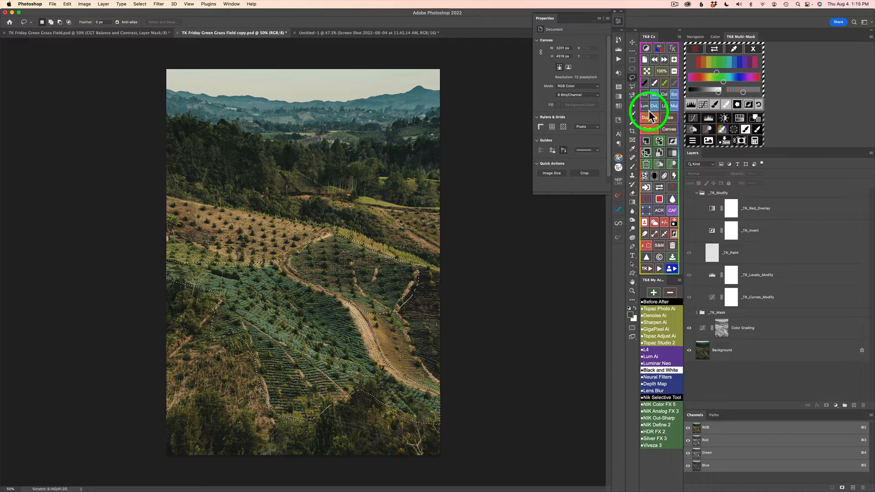
{"action": "left_click", "coordinate": [714, 50]}
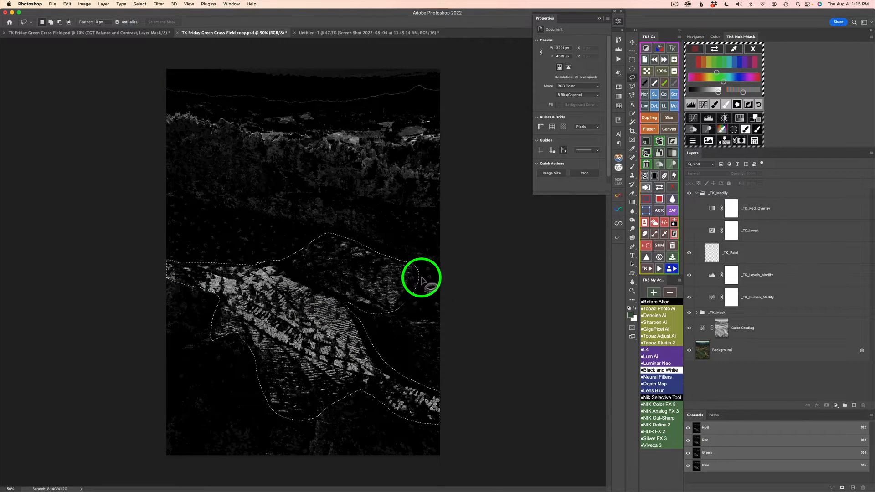
{"action": "key", "text": "shift"}
{"action": "mouse_move", "coordinate": [437, 269]}
{"action": "left_mouse_down"}
{"action": "mouse_move", "coordinate": [391, 305]}
{"action": "mouse_move", "coordinate": [392, 339]}
{"action": "mouse_move", "coordinate": [422, 384]}
{"action": "mouse_move", "coordinate": [437, 390]}
{"action": "mouse_move", "coordinate": [451, 272]}
{"action": "mouse_move", "coordinate": [450, 294]}
{"action": "left_mouse_up"}
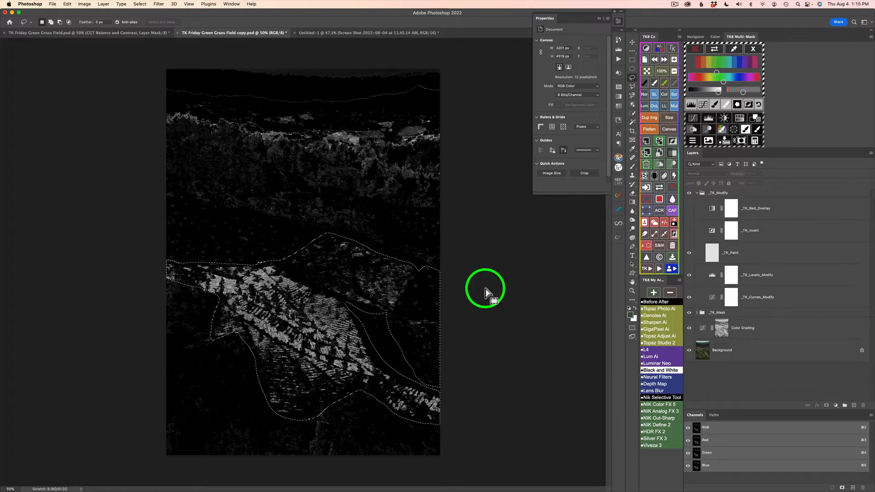
Limit the color mask to the lassoed field without feathering and output it to a new Color Grading layer.
{"action": "left_click", "coordinate": [736, 104]}
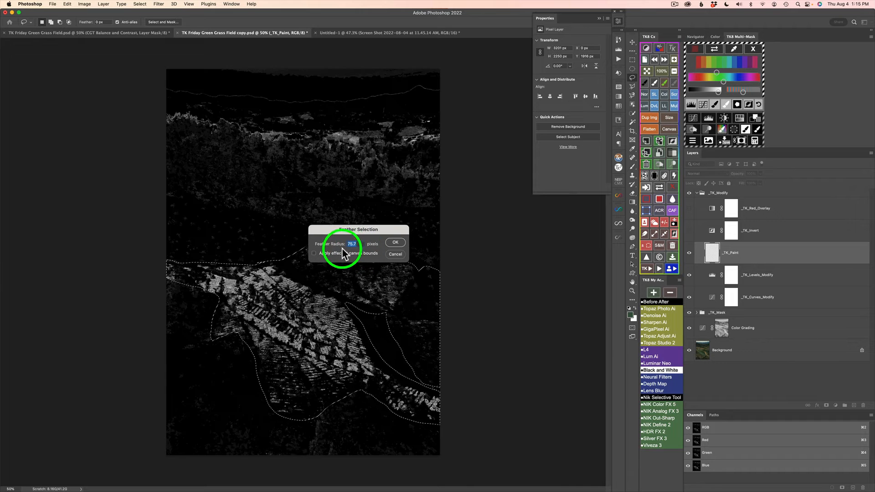
{"action": "left_click", "coordinate": [395, 255]}
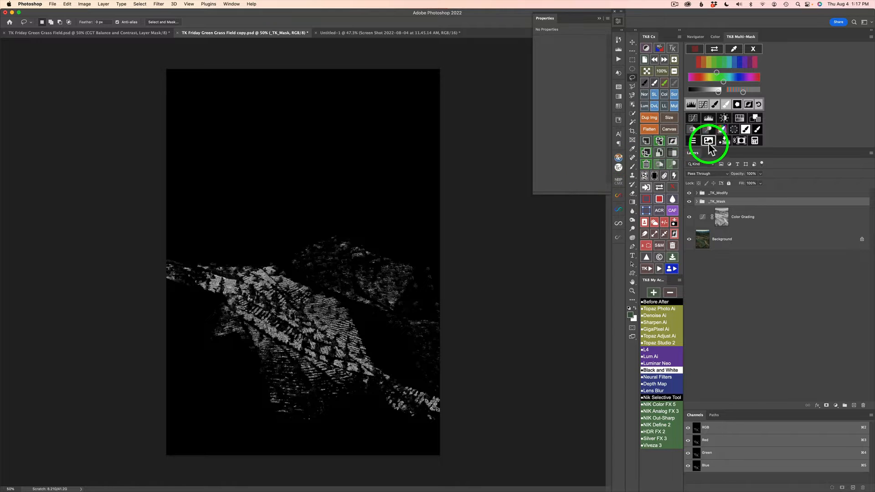
{"action": "left_click", "coordinate": [756, 120]}
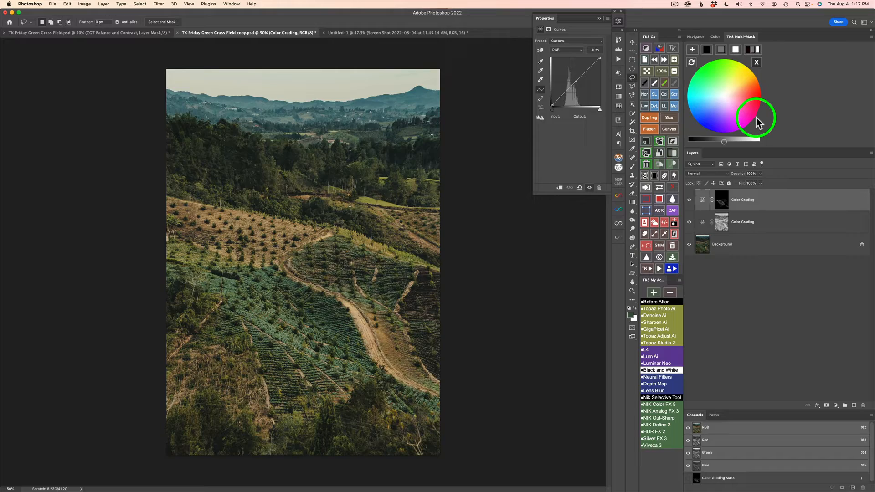
Review the middle field color grade instructions in Notability, return to Photoshop, and inspect the new Color Grading layer's mask.
{"action": "key", "text": "ctrl+Left"}
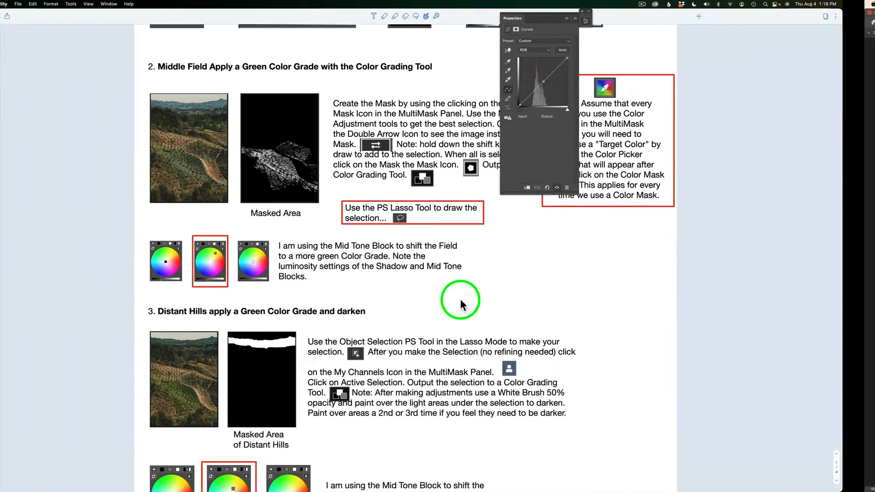
{"action": "scroll", "coordinate": [399, 255], "scroll_direction": "down", "scroll_amount": 3}
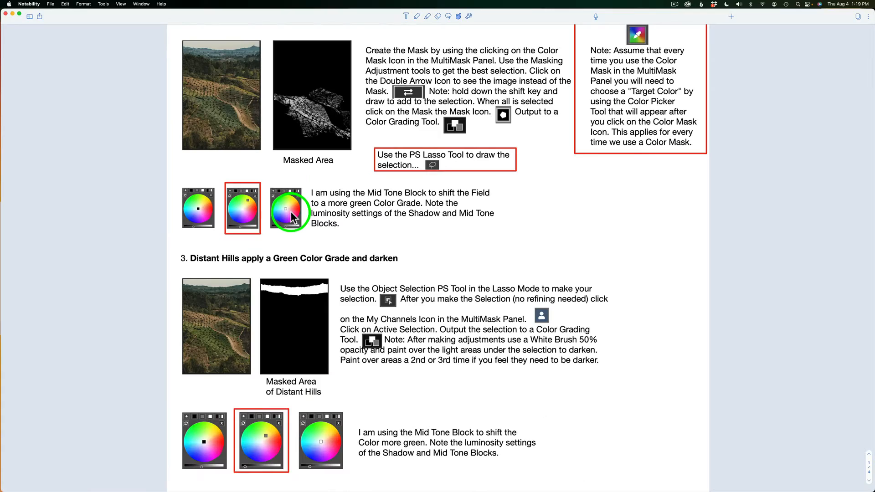
{"action": "key", "text": "ctrl+Right"}
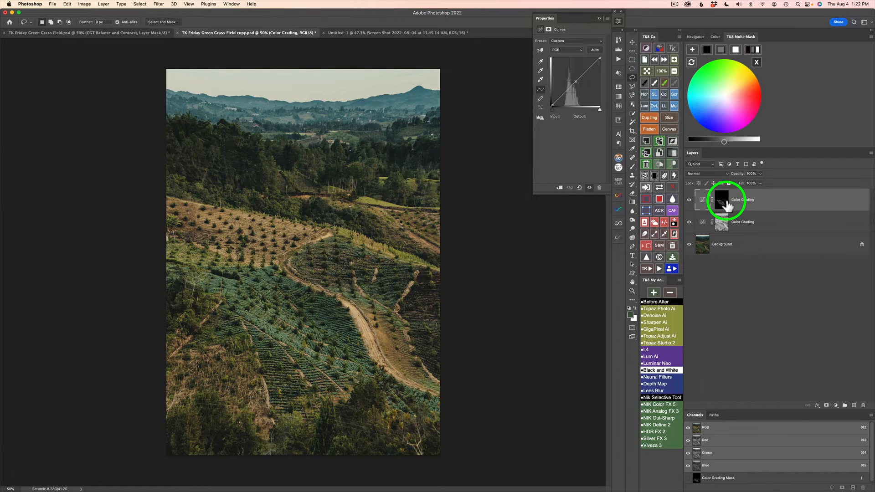
{"action": "left_click", "coordinate": [659, 188]}
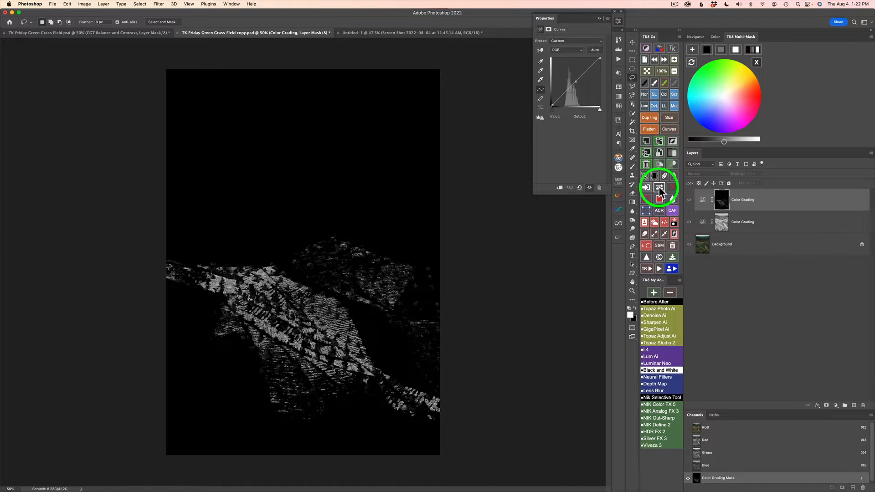
{"action": "left_click", "coordinate": [659, 189]}
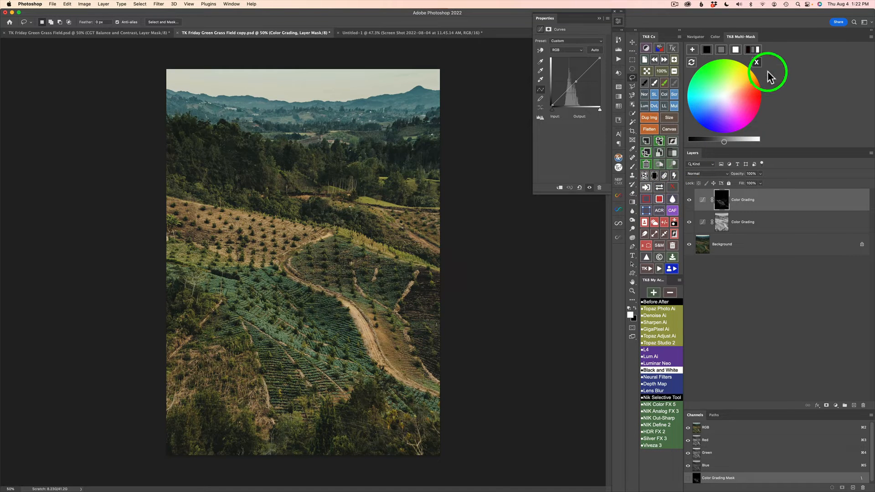
Darken the middle field's shadows and midtones, shift its midtones towards yellow-green, and compare the layer before and after.
{"action": "left_click", "coordinate": [707, 50]}
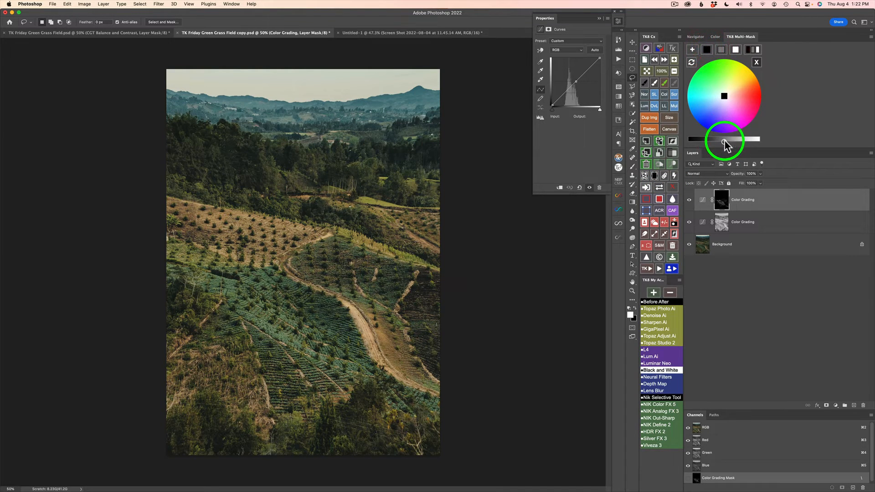
{"action": "left_click_drag", "start_coordinate": [723, 141], "coordinate": [707, 140]}
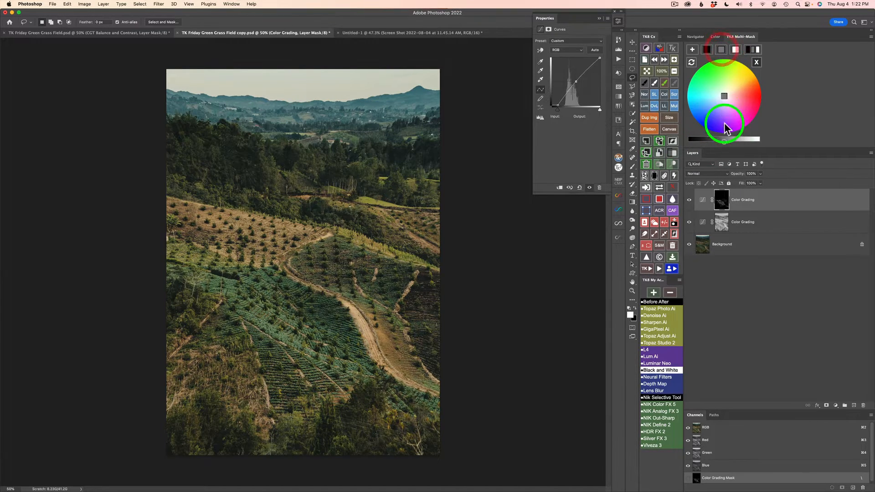
{"action": "left_click_drag", "start_coordinate": [723, 141], "coordinate": [715, 141]}
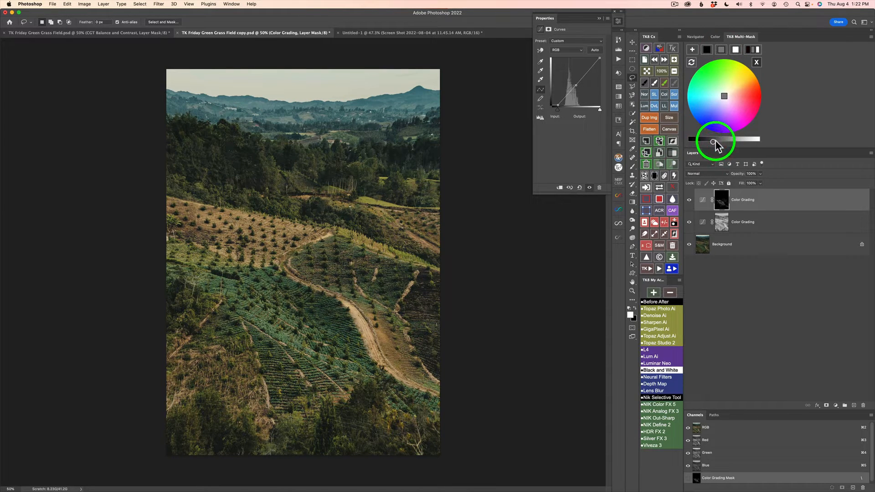
{"action": "left_click_drag", "start_coordinate": [726, 94], "coordinate": [733, 76]}
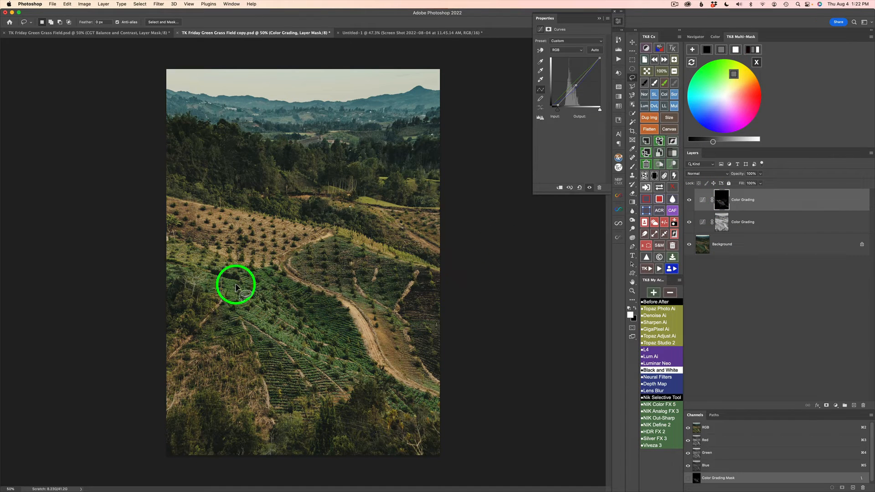
{"action": "scroll", "coordinate": [234, 327], "scroll_direction": "up", "scroll_amount": 6}
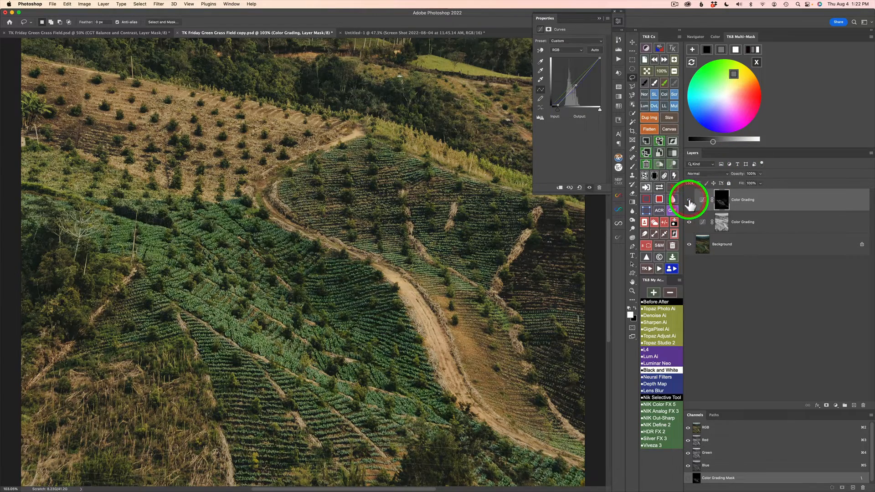
{"action": "left_click", "coordinate": [688, 200]}
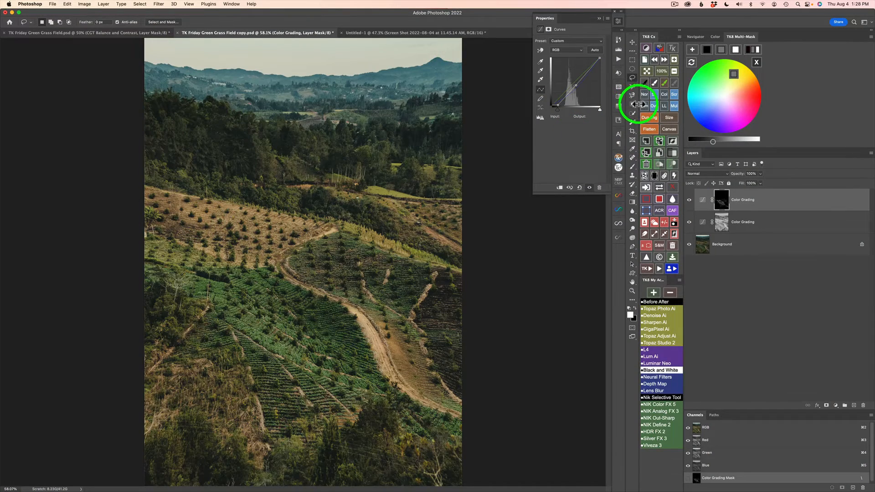
Select the distant hills with the Object Selection tool in Lasso mode and output the active selection to a new Color Grading layer.
{"action": "left_click", "coordinate": [632, 104]}
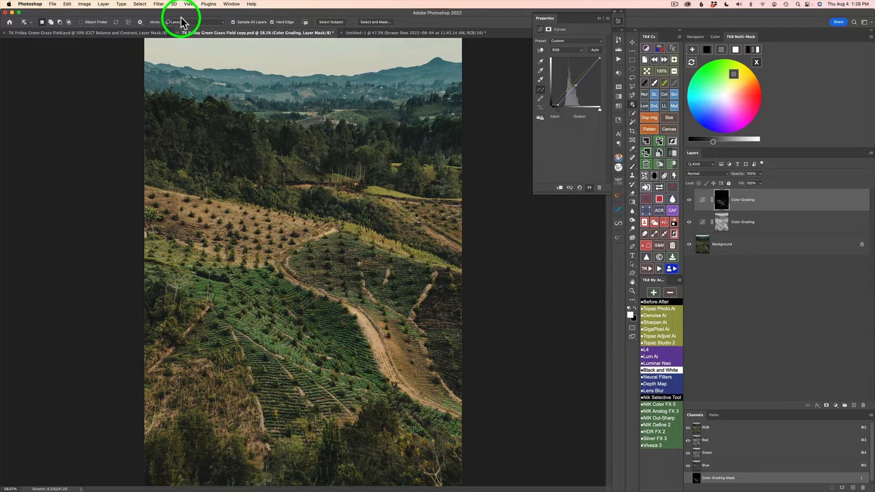
{"action": "mouse_move", "coordinate": [175, 56]}
{"action": "left_mouse_down"}
{"action": "mouse_move", "coordinate": [134, 69]}
{"action": "mouse_move", "coordinate": [143, 87]}
{"action": "mouse_move", "coordinate": [205, 103]}
{"action": "mouse_move", "coordinate": [402, 102]}
{"action": "mouse_move", "coordinate": [453, 93]}
{"action": "mouse_move", "coordinate": [475, 75]}
{"action": "mouse_move", "coordinate": [471, 55]}
{"action": "mouse_move", "coordinate": [435, 51]}
{"action": "mouse_move", "coordinate": [396, 65]}
{"action": "mouse_move", "coordinate": [334, 66]}
{"action": "mouse_move", "coordinate": [168, 55]}
{"action": "left_mouse_up"}
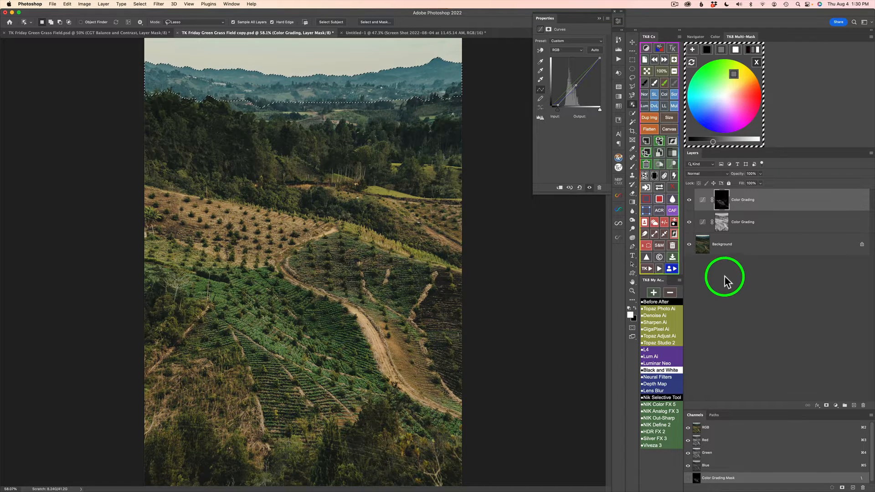
{"action": "left_click", "coordinate": [755, 62]}
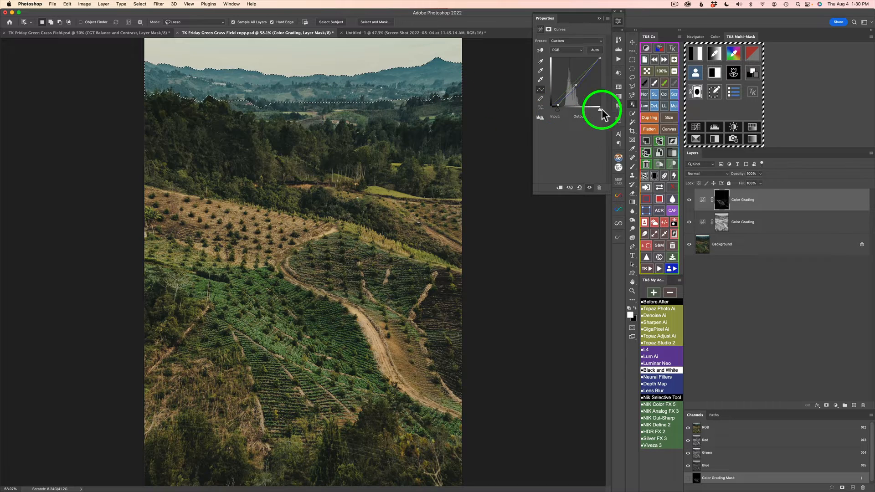
{"action": "left_click", "coordinate": [697, 73]}
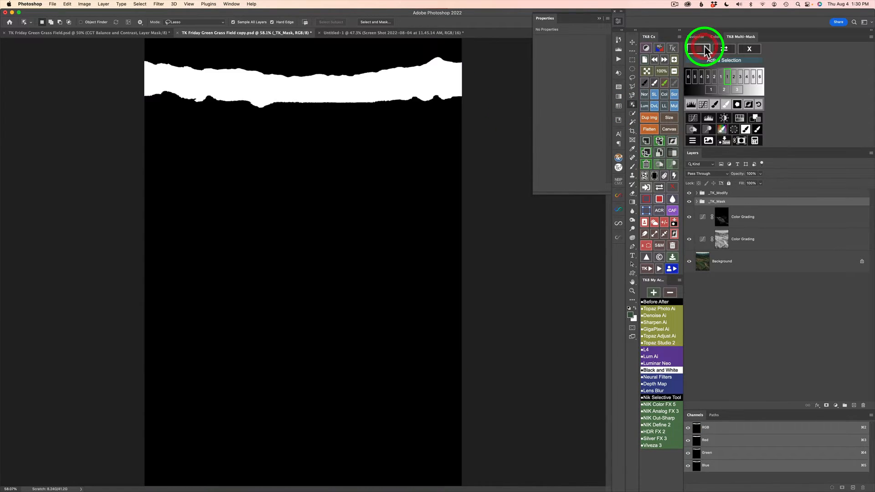
{"action": "left_click", "coordinate": [756, 119]}
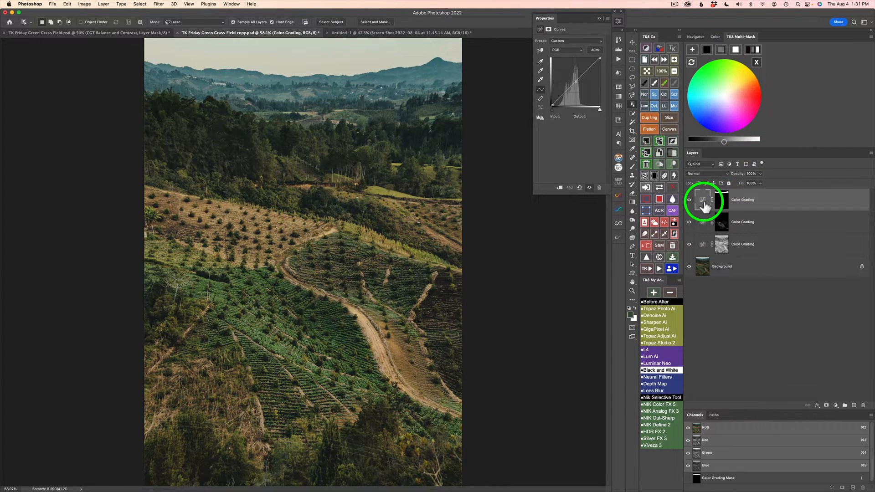
{"action": "left_click", "coordinate": [704, 207]}
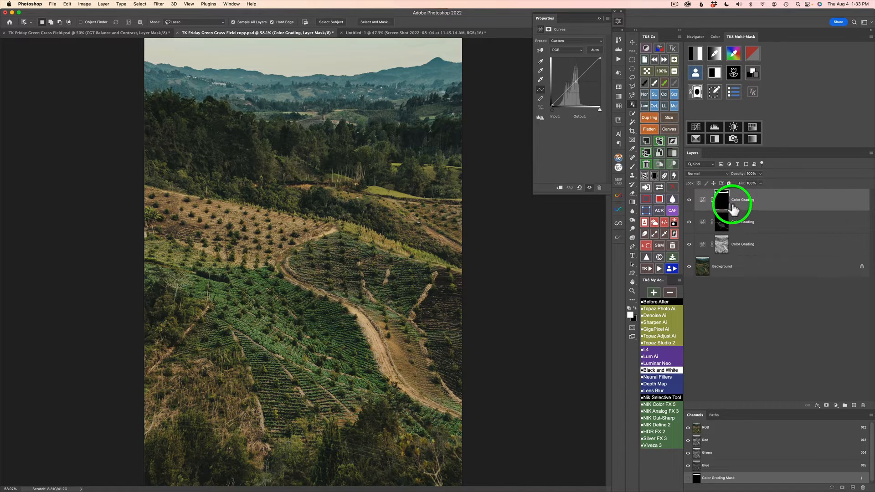
{"action": "left_click_drag", "start_coordinate": [734, 209], "coordinate": [725, 206]}
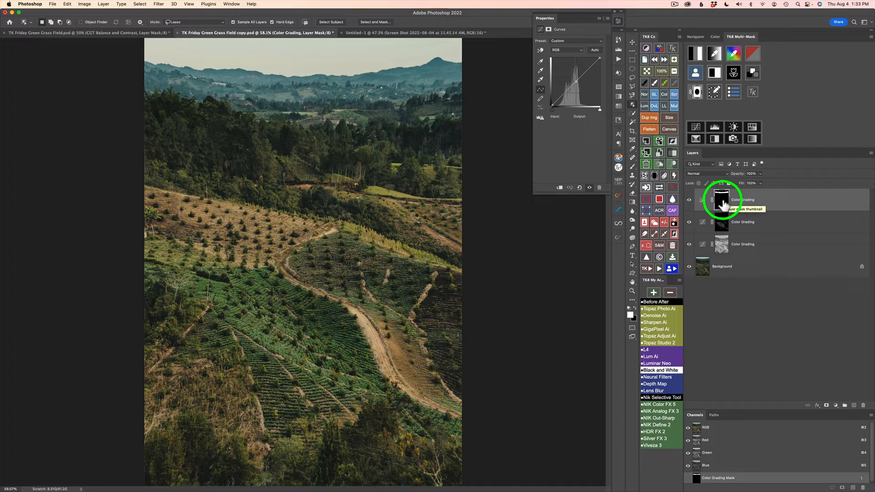
{"action": "left_click", "coordinate": [722, 201], "text": "super"}
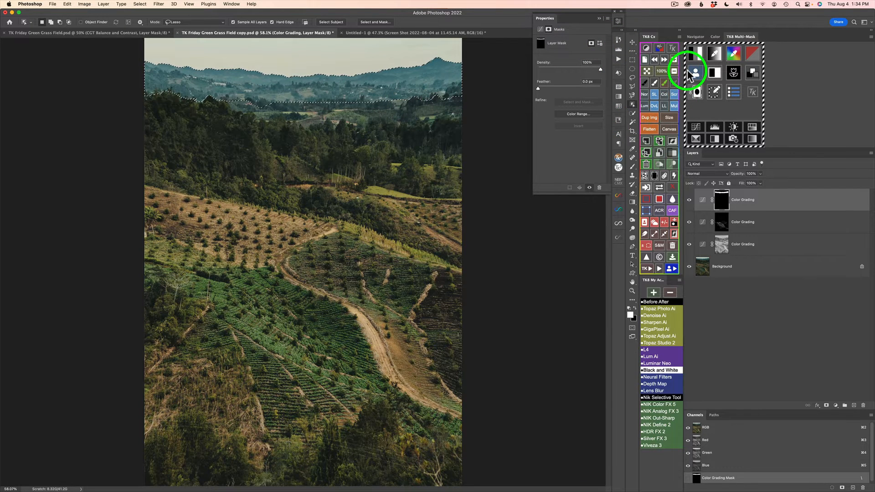
{"action": "left_click", "coordinate": [753, 74]}
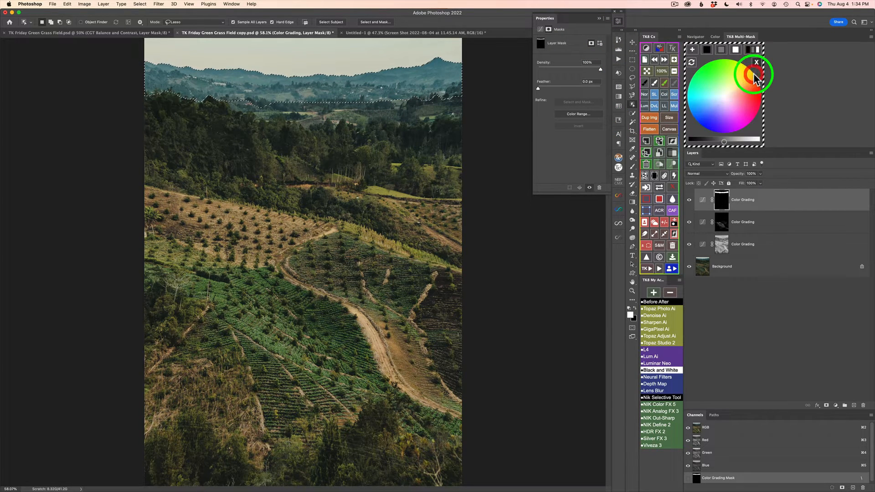
{"action": "left_click", "coordinate": [692, 49]}
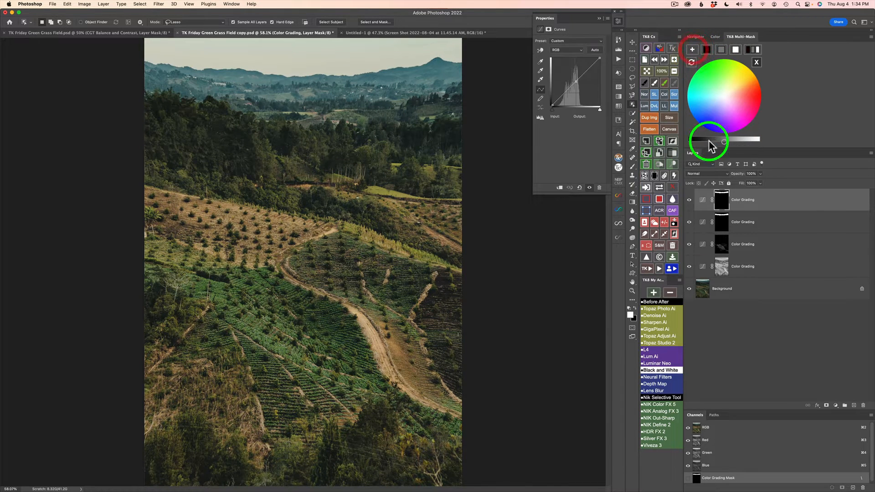
{"action": "left_click", "coordinate": [702, 202]}
{"action": "key", "text": "BackSpace"}
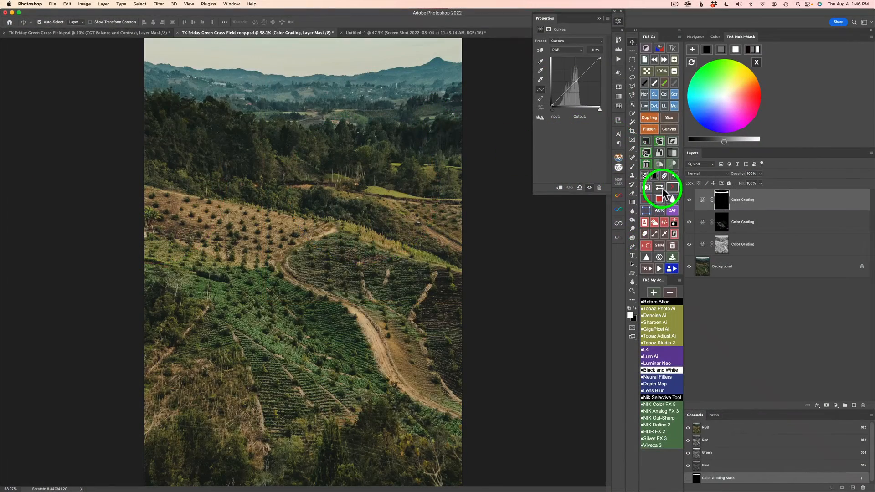
Inspect the distant hills layer's mask, return to the image, and slightly darken the hills' shadows in the color grade.
{"action": "left_click", "coordinate": [660, 187]}
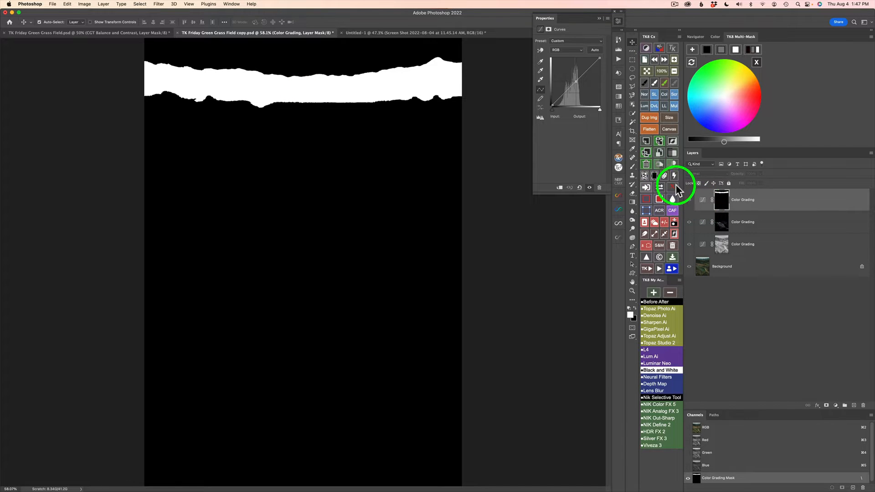
{"action": "left_click", "coordinate": [659, 188]}
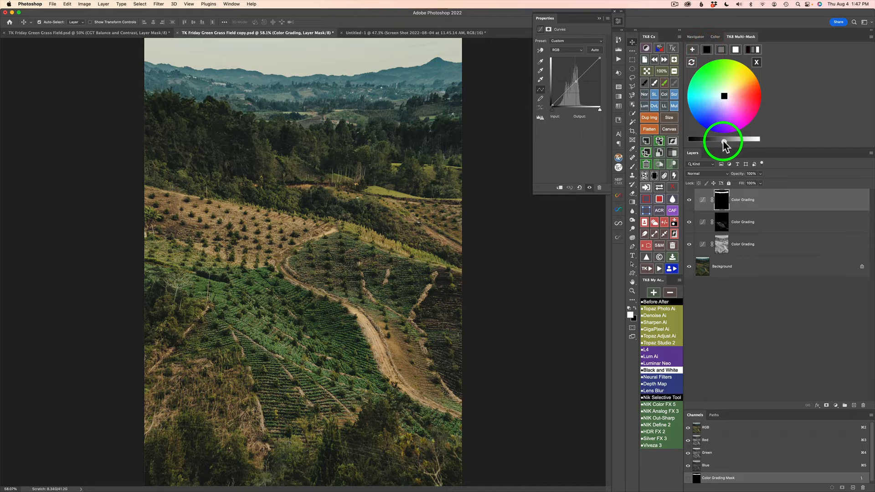
{"action": "left_click_drag", "start_coordinate": [723, 141], "coordinate": [716, 144]}
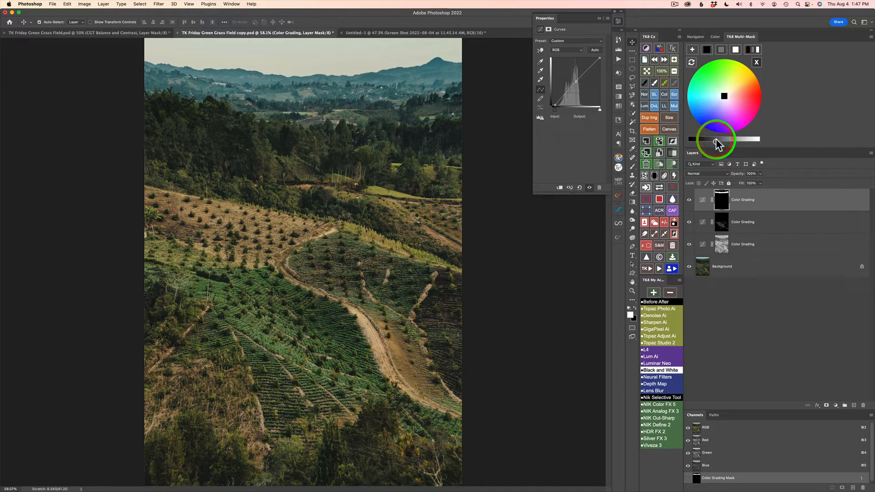
Darken the distant hills' midtones moderately in the color grade.
{"action": "left_click", "coordinate": [723, 49]}
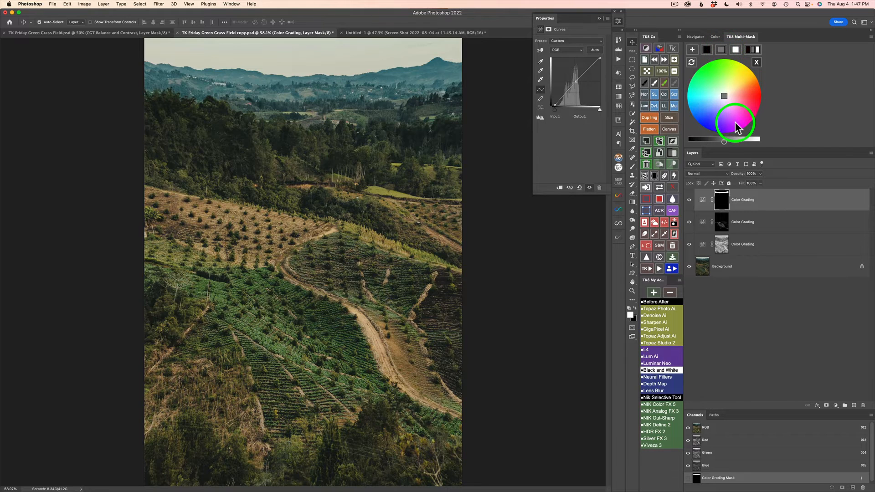
{"action": "left_click_drag", "start_coordinate": [725, 144], "coordinate": [695, 144]}
{"action": "left_click", "coordinate": [695, 142]}
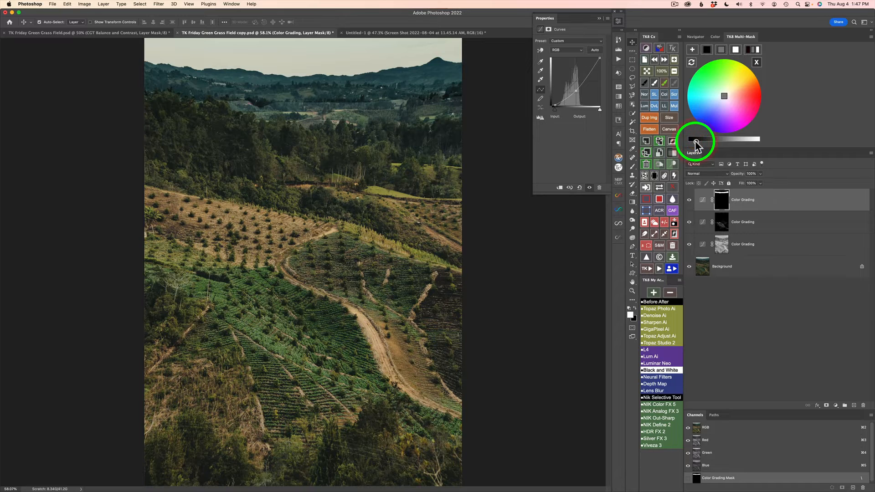
{"action": "left_click_drag", "start_coordinate": [696, 145], "coordinate": [710, 144]}
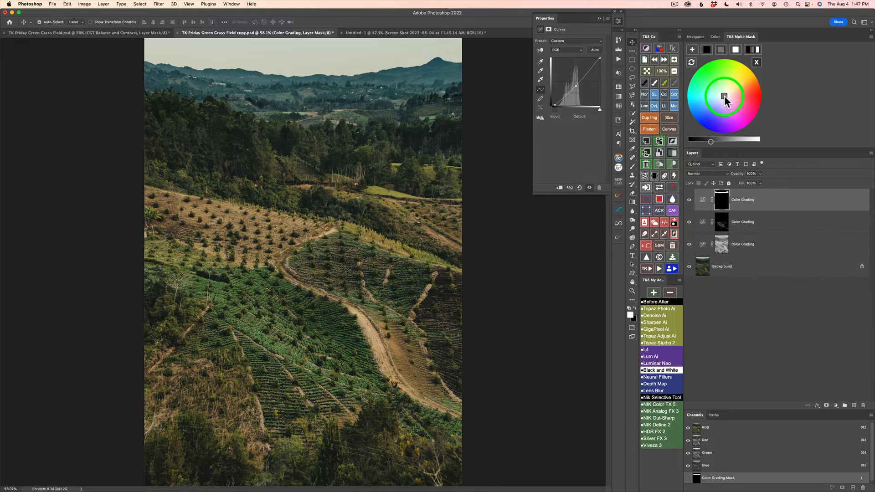
Shift the distant hills' midtones slightly towards yellow-green and fine-tune their brightness a touch darker.
{"action": "left_click_drag", "start_coordinate": [725, 100], "coordinate": [728, 87]}
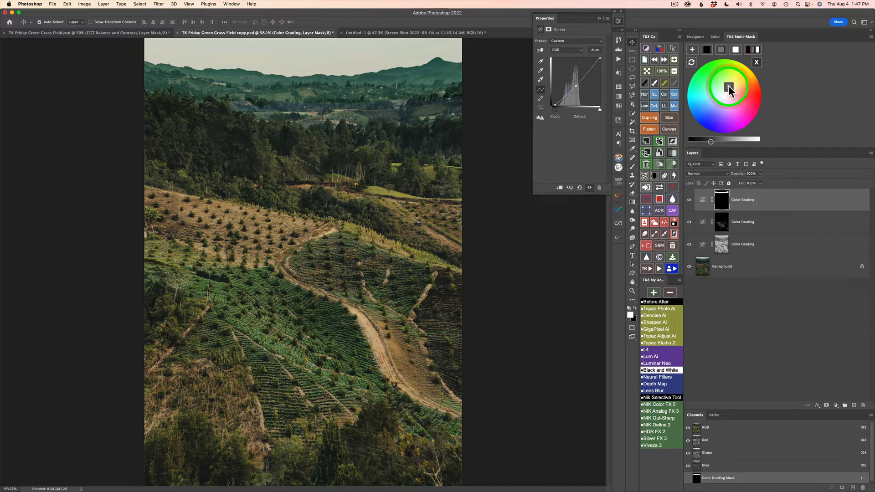
{"action": "left_click", "coordinate": [727, 87]}
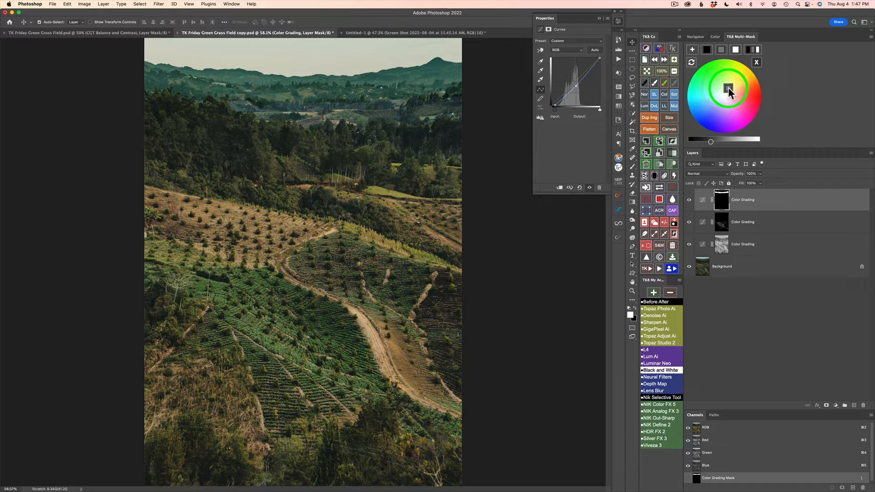
{"action": "left_click_drag", "start_coordinate": [728, 87], "coordinate": [729, 86]}
{"action": "left_click", "coordinate": [728, 86]}
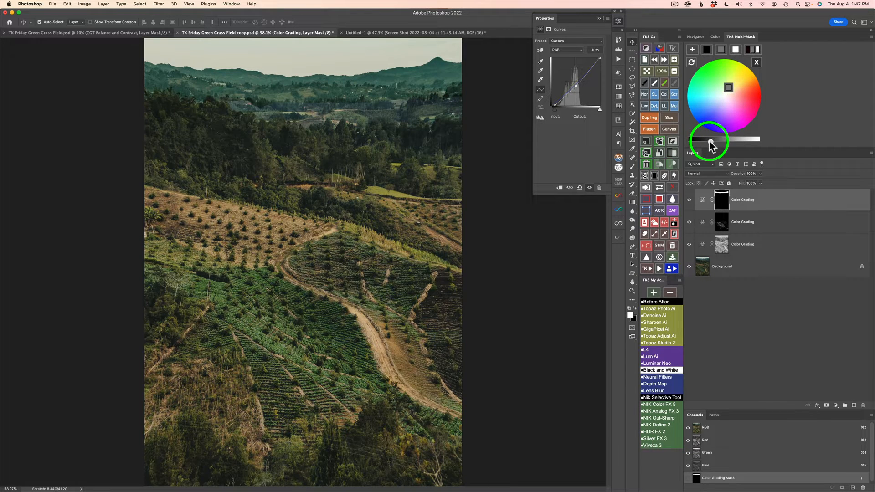
{"action": "left_click_drag", "start_coordinate": [710, 140], "coordinate": [708, 141]}
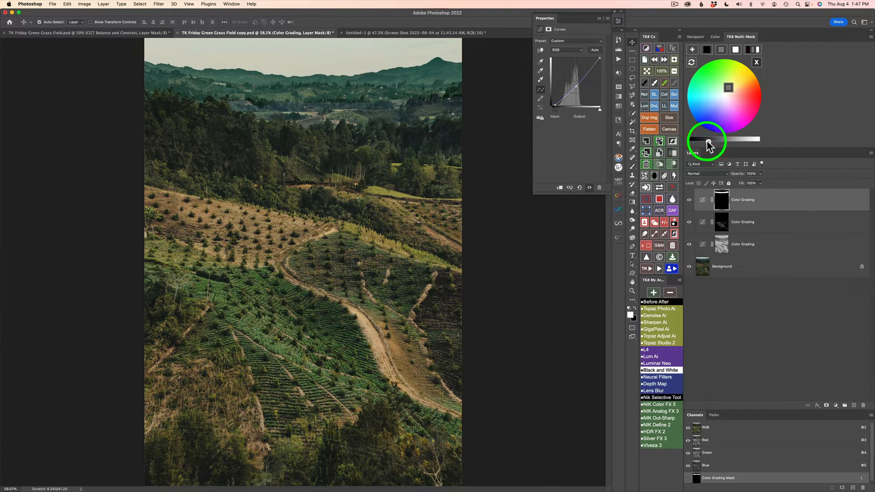
{"action": "left_click", "coordinate": [709, 141]}
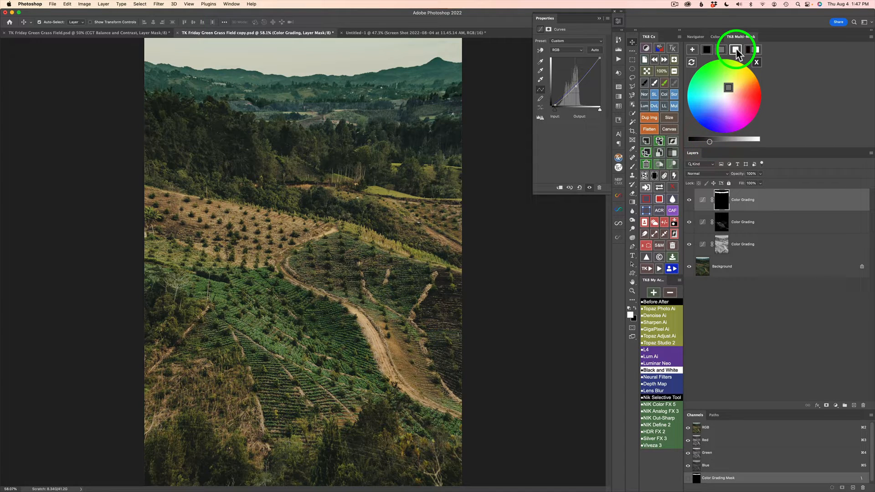
Darken the distant hills' highlights and deepen their midtones further in the color grade.
{"action": "left_click", "coordinate": [736, 48]}
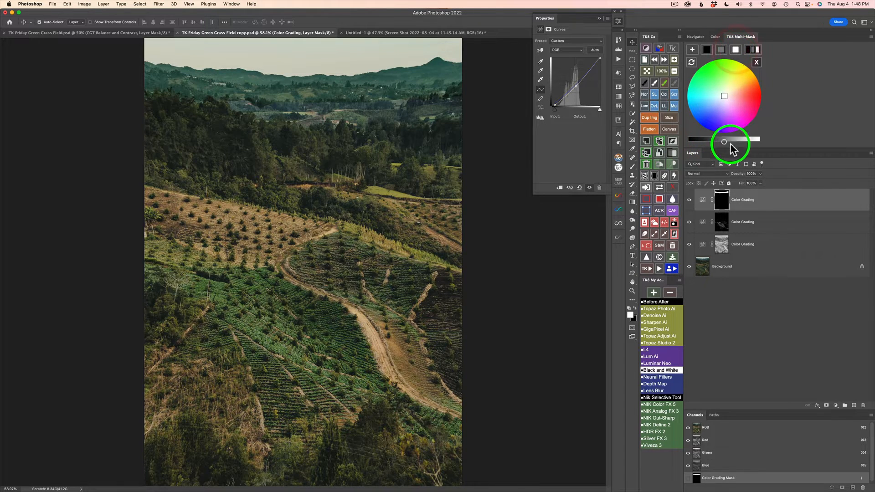
{"action": "left_click", "coordinate": [706, 141]}
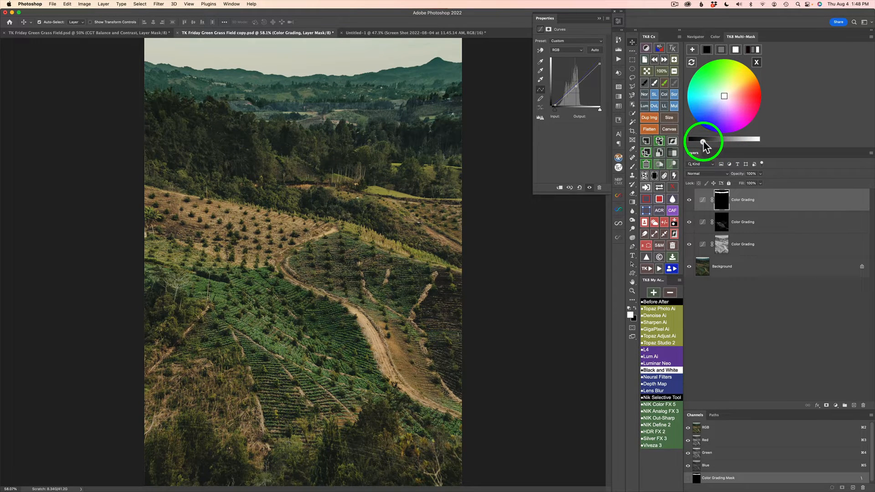
{"action": "left_click", "coordinate": [703, 140]}
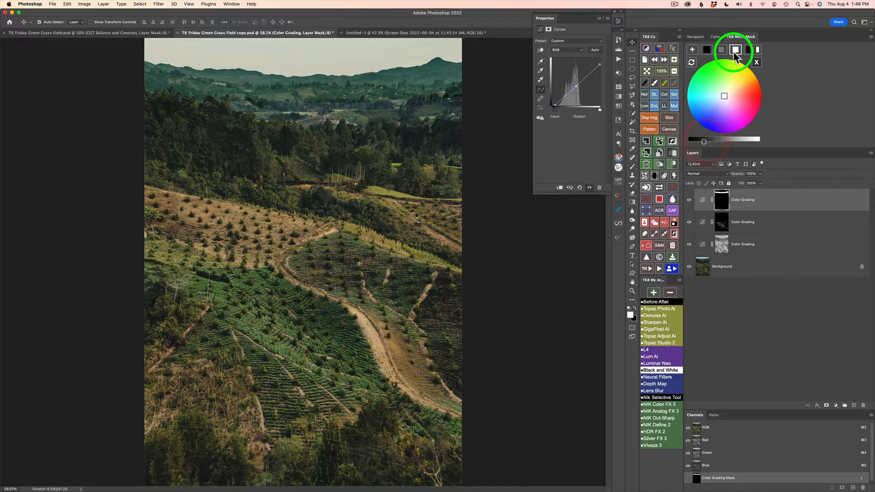
{"action": "left_click", "coordinate": [721, 49]}
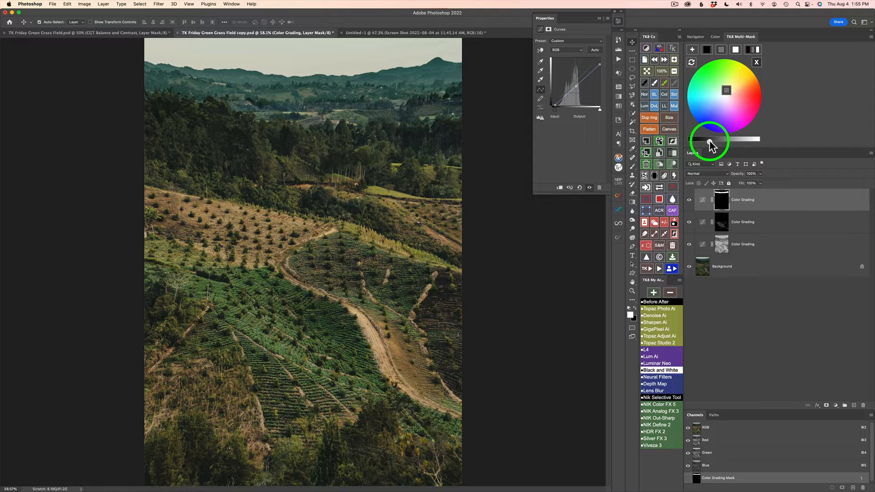
{"action": "left_click_drag", "start_coordinate": [707, 142], "coordinate": [700, 141]}
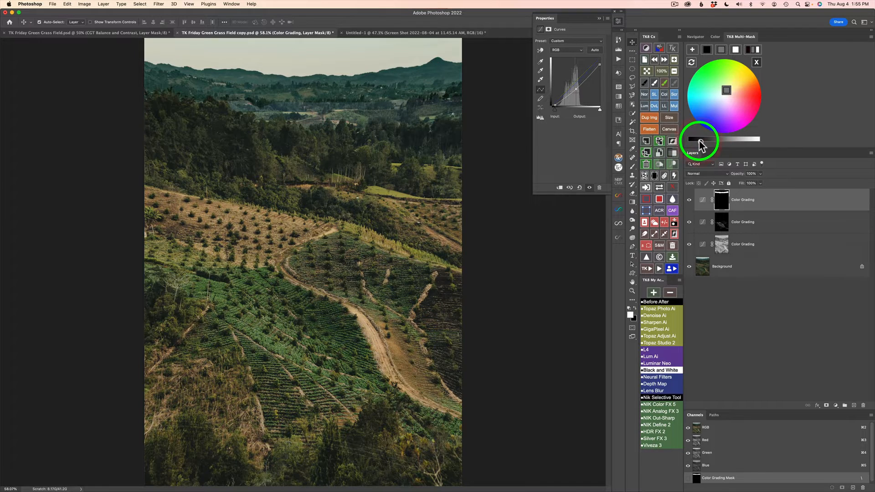
Compare the hills' color grade before and after, and reduce its layer opacity to slightly below 80%.
{"action": "left_click", "coordinate": [689, 201]}
{"action": "left_click", "coordinate": [688, 200]}
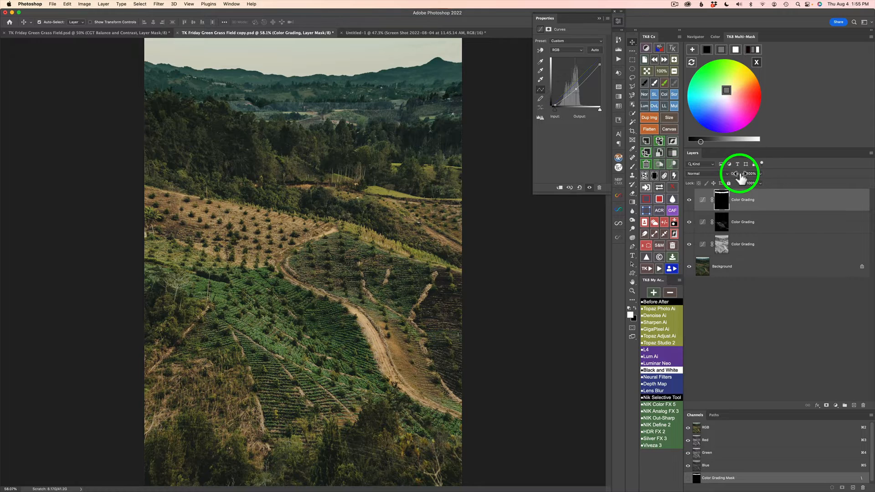
{"action": "left_click_drag", "start_coordinate": [738, 173], "coordinate": [731, 177]}
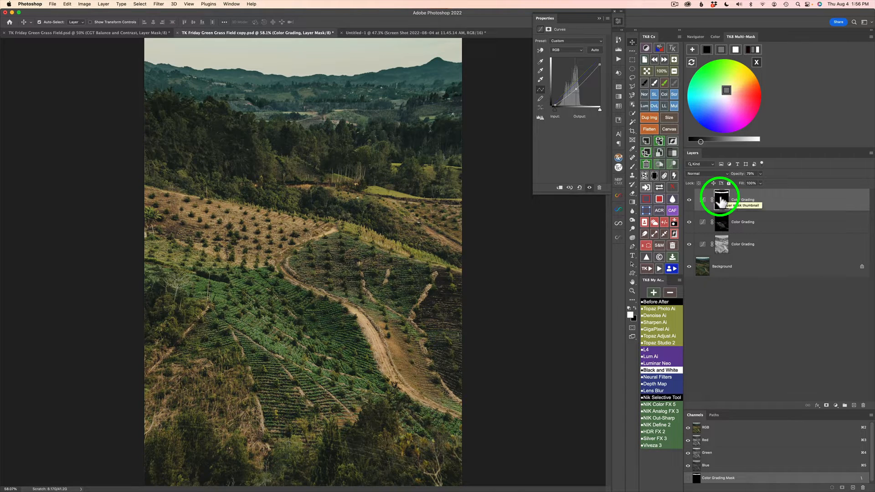
Paint white at 50% brush opacity on the mask along the hills' lower edge, and compare the layer before and after.
{"action": "left_click", "coordinate": [653, 81]}
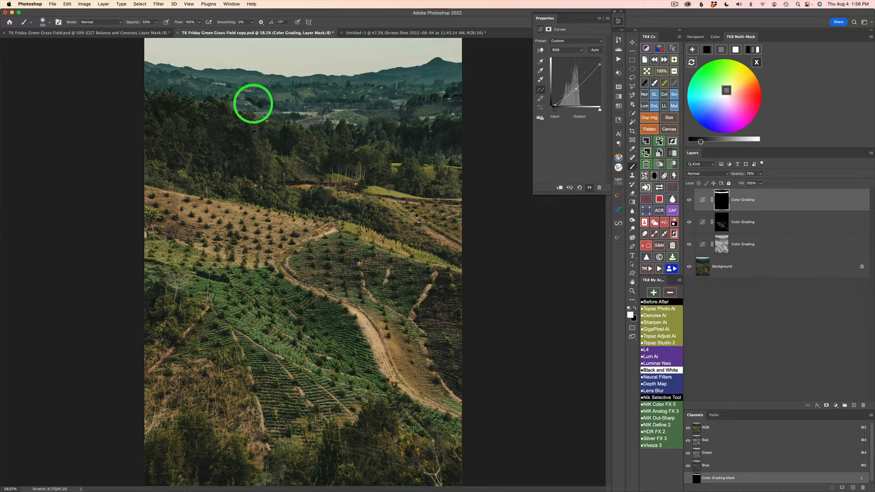
{"action": "left_click_drag", "start_coordinate": [256, 98], "coordinate": [259, 101]}
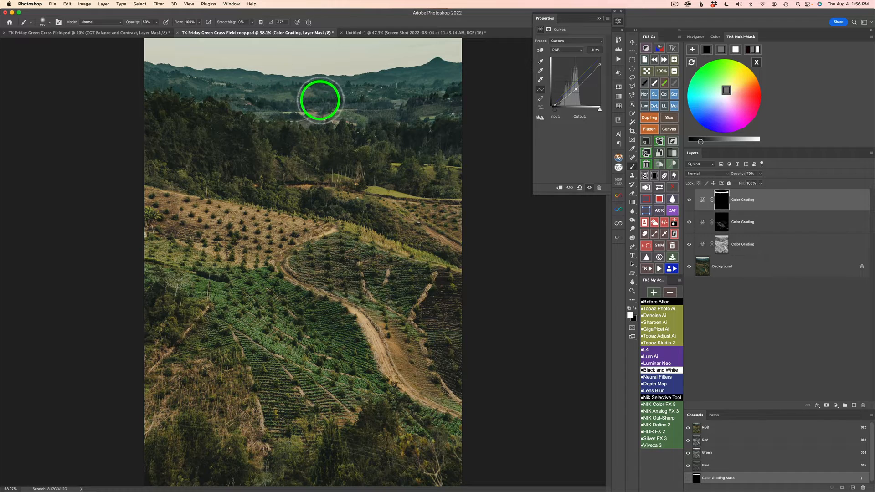
{"action": "mouse_move", "coordinate": [327, 102]}
{"action": "left_mouse_down"}
{"action": "mouse_move", "coordinate": [443, 93]}
{"action": "mouse_move", "coordinate": [350, 104]}
{"action": "mouse_move", "coordinate": [358, 119]}
{"action": "mouse_move", "coordinate": [332, 115]}
{"action": "mouse_move", "coordinate": [336, 110]}
{"action": "mouse_move", "coordinate": [351, 111]}
{"action": "mouse_move", "coordinate": [306, 118]}
{"action": "mouse_move", "coordinate": [318, 119]}
{"action": "mouse_move", "coordinate": [342, 115]}
{"action": "mouse_move", "coordinate": [259, 116]}
{"action": "mouse_move", "coordinate": [237, 105]}
{"action": "mouse_move", "coordinate": [271, 117]}
{"action": "mouse_move", "coordinate": [322, 115]}
{"action": "mouse_move", "coordinate": [272, 120]}
{"action": "mouse_move", "coordinate": [264, 118]}
{"action": "mouse_move", "coordinate": [363, 119]}
{"action": "mouse_move", "coordinate": [459, 109]}
{"action": "mouse_move", "coordinate": [471, 96]}
{"action": "left_mouse_up"}
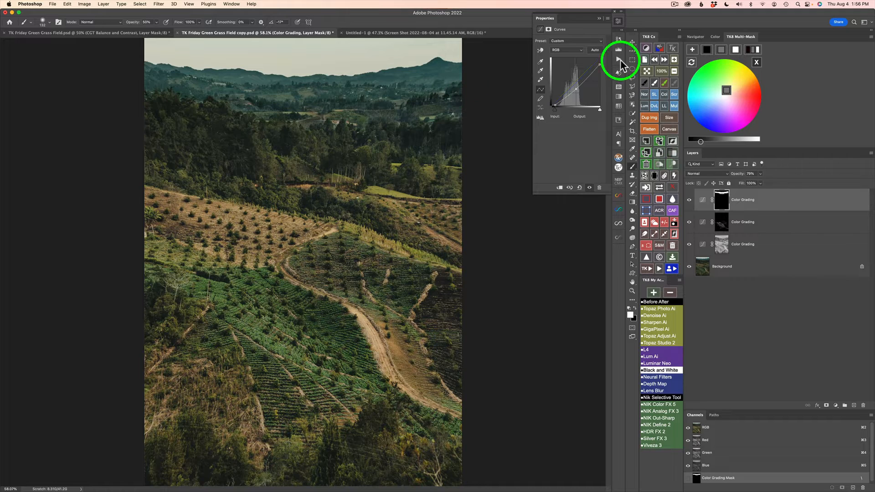
{"action": "left_click", "coordinate": [688, 201]}
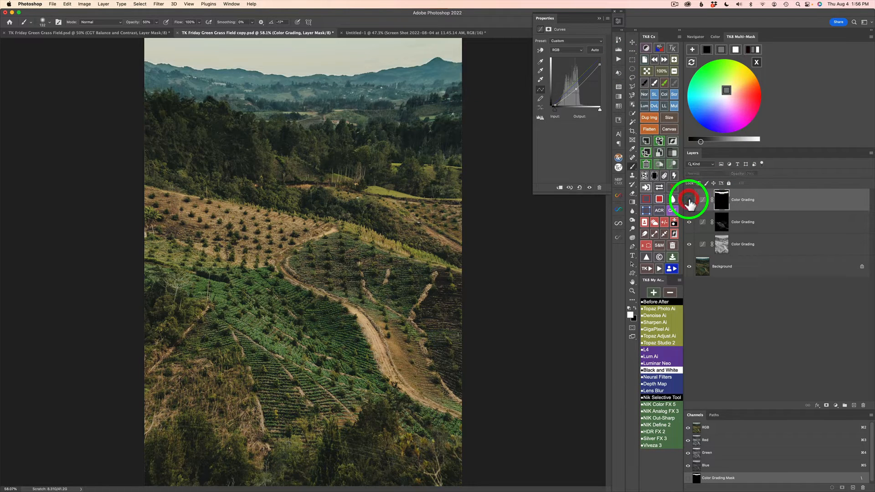
{"action": "left_click", "coordinate": [689, 200]}
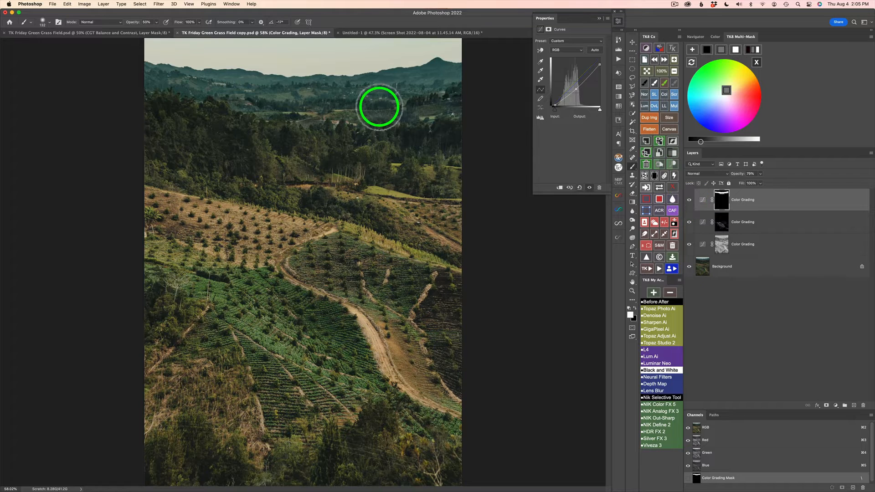
Paint white at 50% opacity with a smaller brush on the hills' mask over the light areas along its lower edge.
{"action": "left_click_drag", "start_coordinate": [378, 108], "coordinate": [344, 105]}
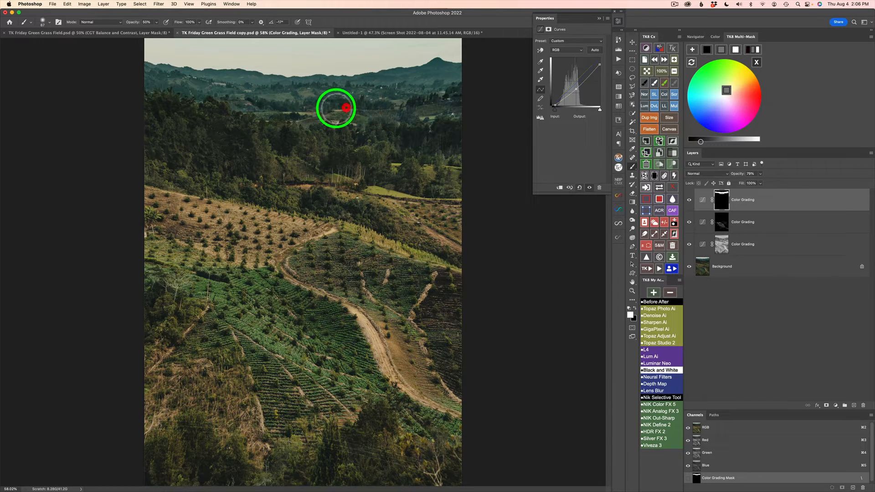
{"action": "left_click", "coordinate": [322, 104]}
{"action": "left_click", "coordinate": [319, 107]}
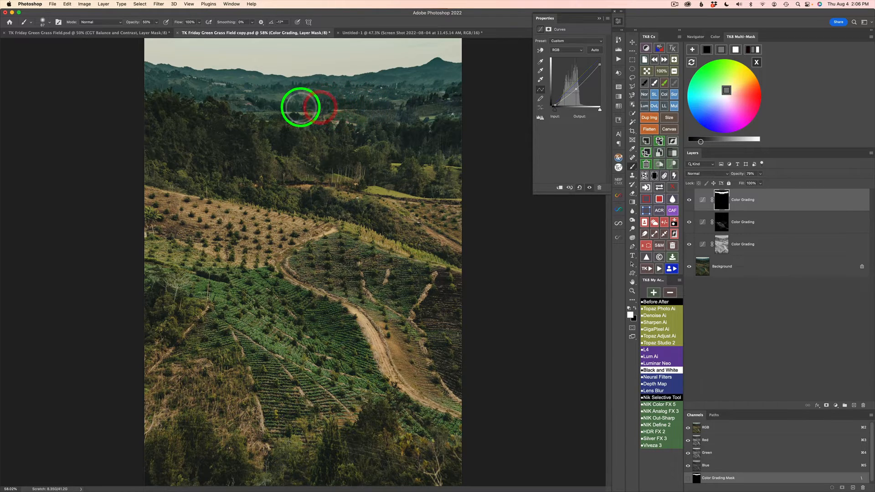
{"action": "left_click", "coordinate": [296, 109]}
{"action": "left_click", "coordinate": [312, 106]}
{"action": "left_click", "coordinate": [322, 107]}
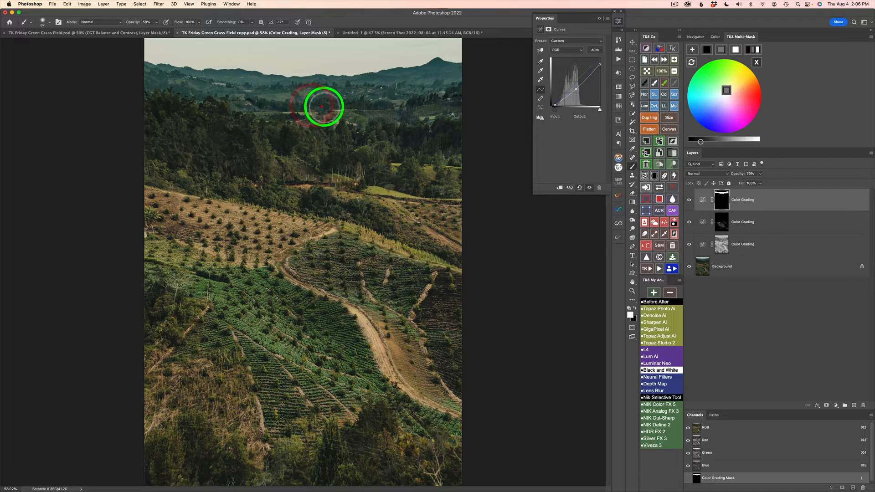
{"action": "left_click", "coordinate": [323, 106]}
{"action": "left_click", "coordinate": [362, 104]}
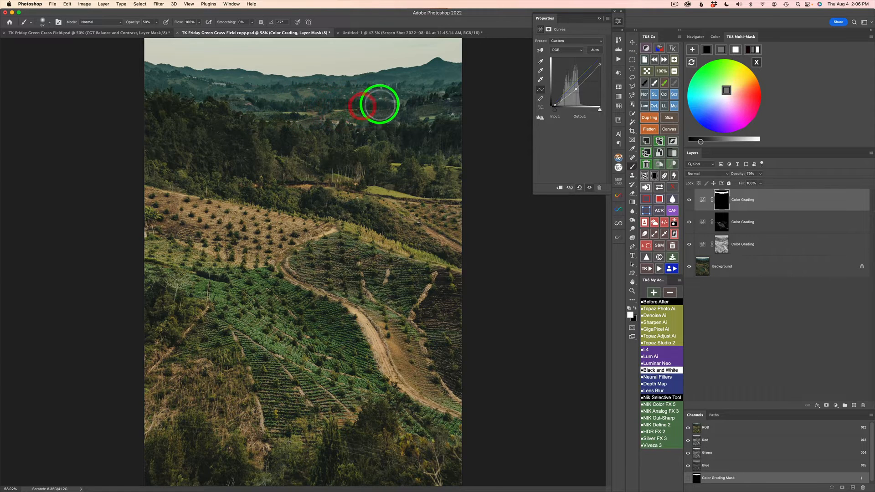
{"action": "left_click", "coordinate": [384, 106]}
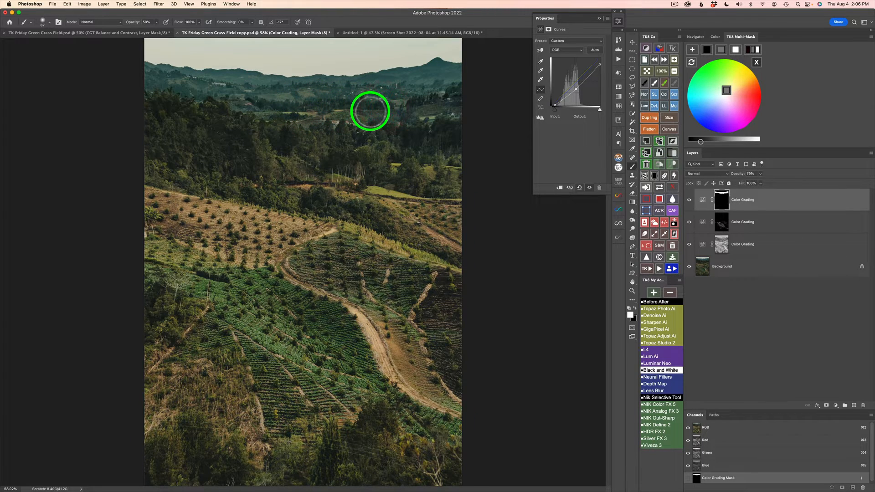
Inspect the distant hills' mask transition up close, and compare the color grading layer before and after on the whole image.
{"action": "scroll", "coordinate": [369, 111], "scroll_direction": "up", "scroll_amount": 5}
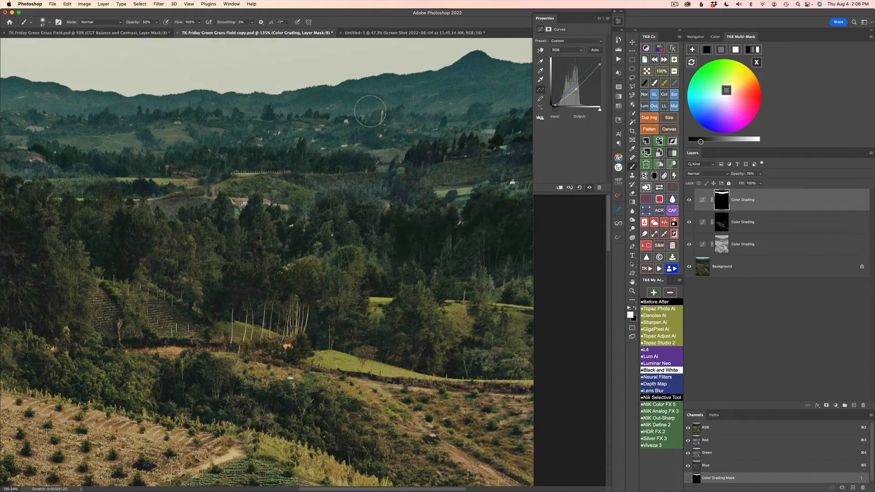
{"action": "scroll", "coordinate": [370, 111], "scroll_direction": "right", "scroll_amount": 2}
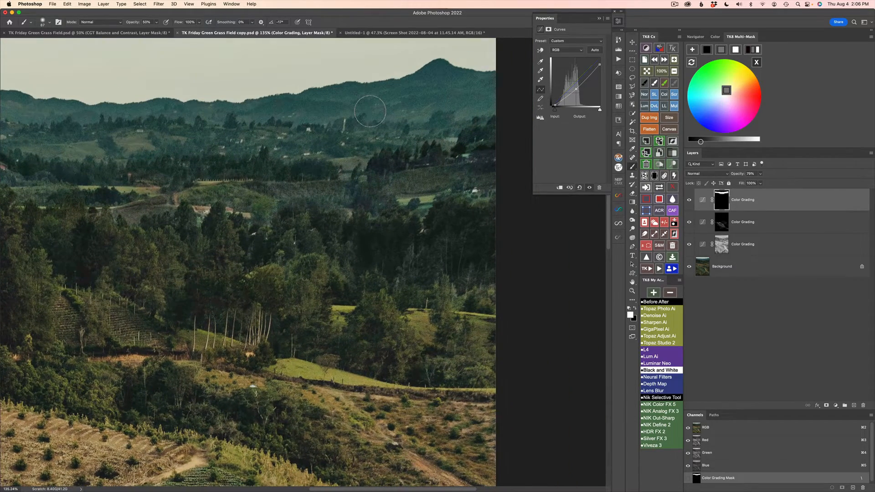
{"action": "scroll", "coordinate": [370, 110], "scroll_direction": "left", "scroll_amount": 4}
{"action": "scroll", "coordinate": [370, 110], "scroll_direction": "left", "scroll_amount": 3}
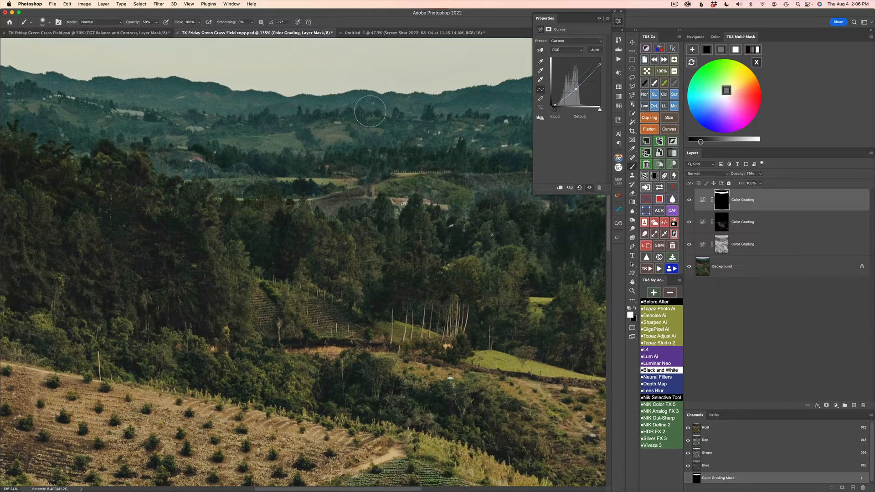
{"action": "left_click", "coordinate": [652, 65]}
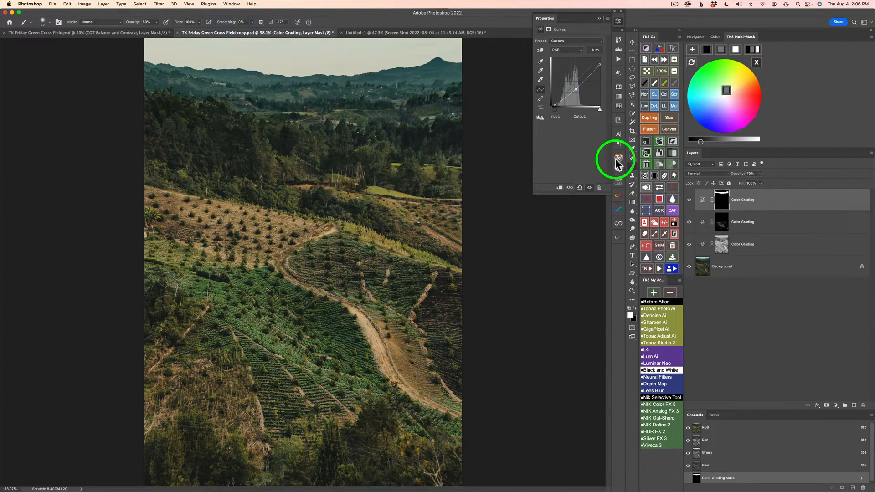
{"action": "left_click", "coordinate": [690, 203]}
{"action": "left_click", "coordinate": [689, 202]}
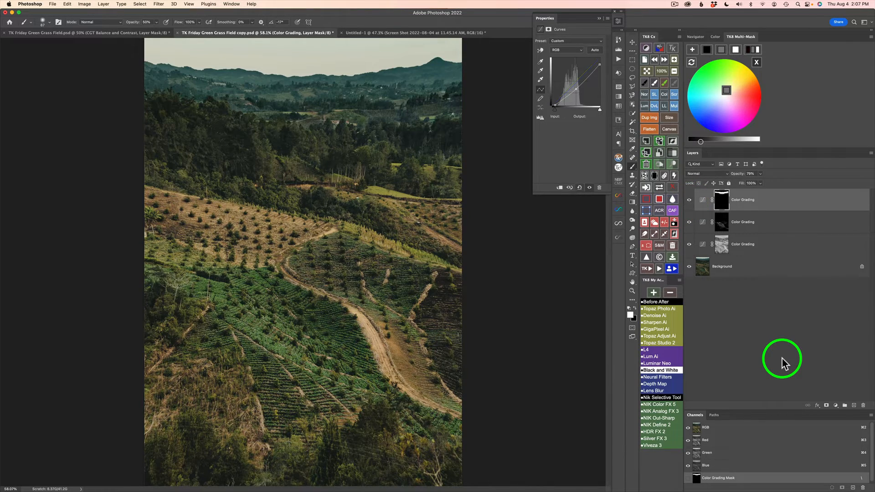
Switch to Notability and read the instructions for warming and darkening the brown areas in the middle fields.
{"action": "key", "text": "super+Tab"}
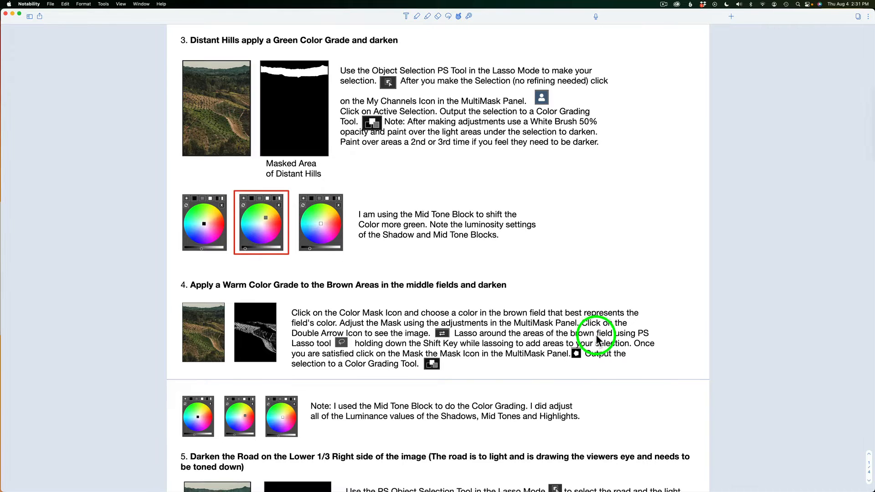
{"action": "scroll", "coordinate": [595, 336], "scroll_direction": "down", "scroll_amount": 5}
{"action": "scroll", "coordinate": [595, 339], "scroll_direction": "down", "scroll_amount": 2}
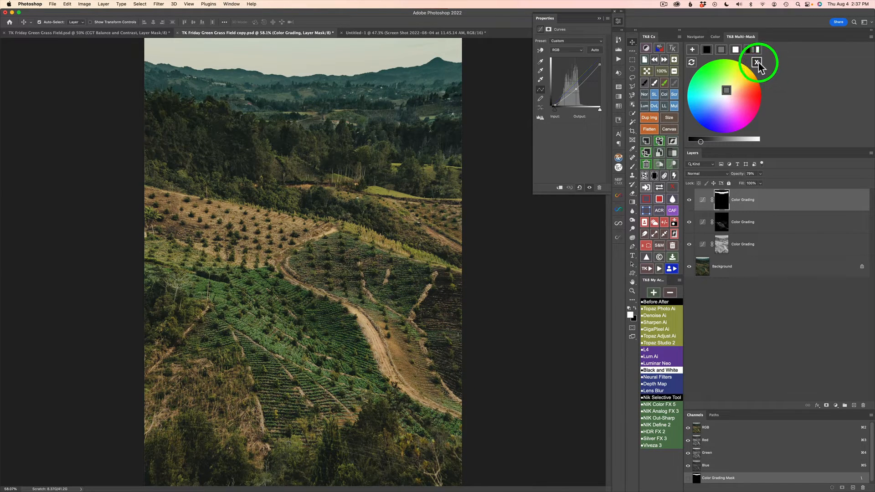
Back in Photoshop, leave the color grading controls and create a TK8 color mask from a brown sampled in the middle field.
{"action": "left_click", "coordinate": [756, 63]}
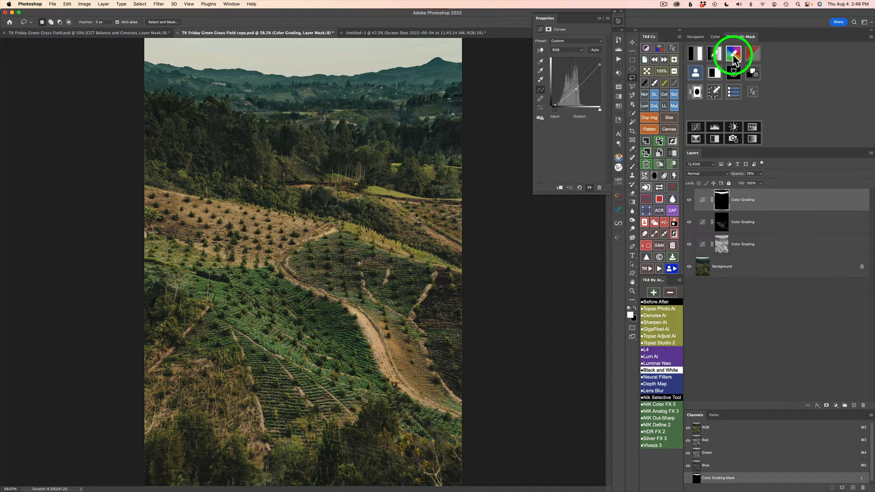
{"action": "left_click", "coordinate": [733, 55]}
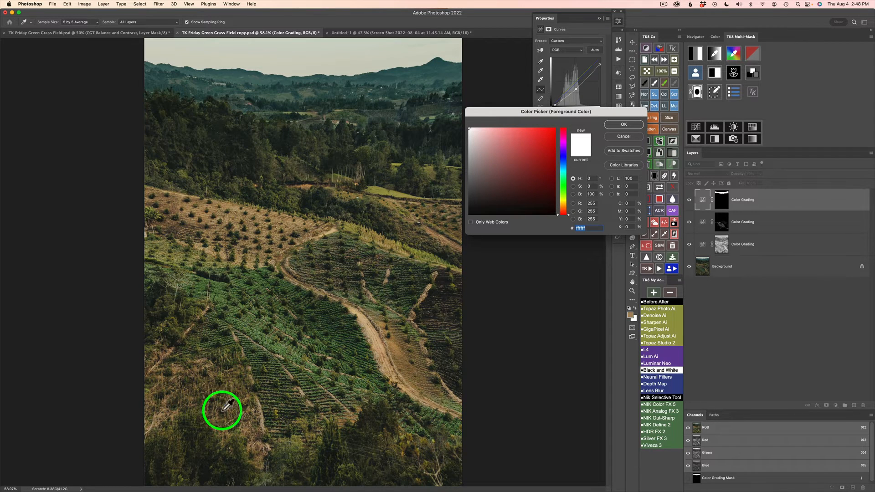
{"action": "left_click", "coordinate": [214, 208]}
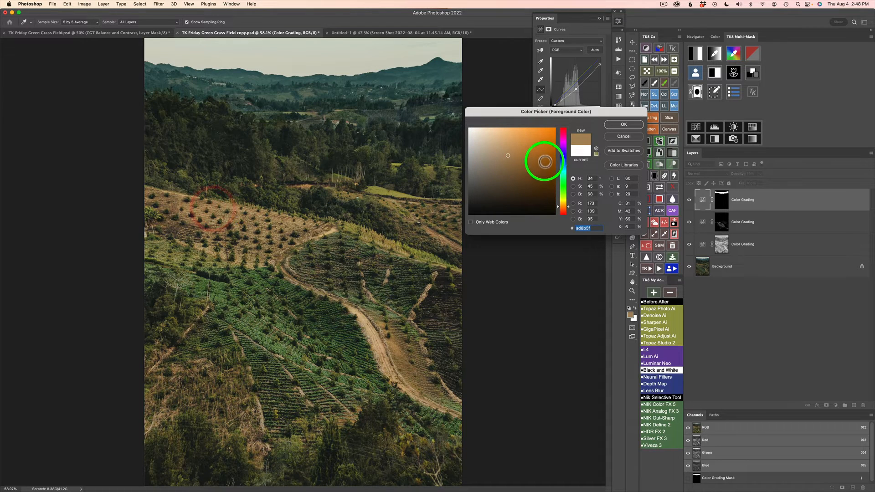
{"action": "left_click", "coordinate": [615, 126]}
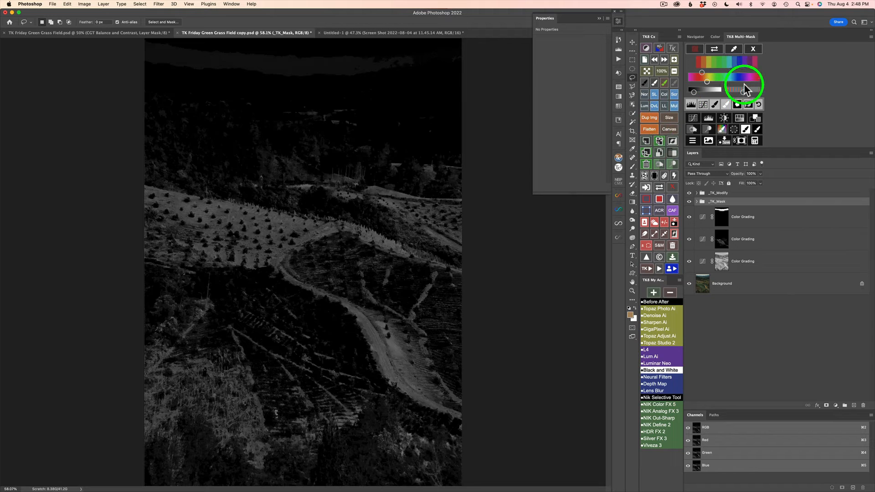
Brighten the brown color mask strongly and shift its target hue slightly towards red to isolate the fields.
{"action": "left_click", "coordinate": [712, 92]}
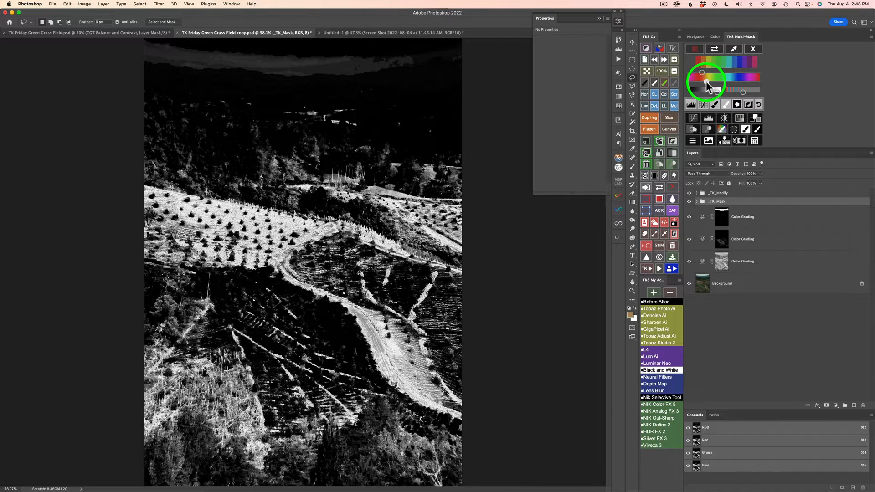
{"action": "left_click_drag", "start_coordinate": [706, 82], "coordinate": [703, 81]}
{"action": "left_click", "coordinate": [704, 82]}
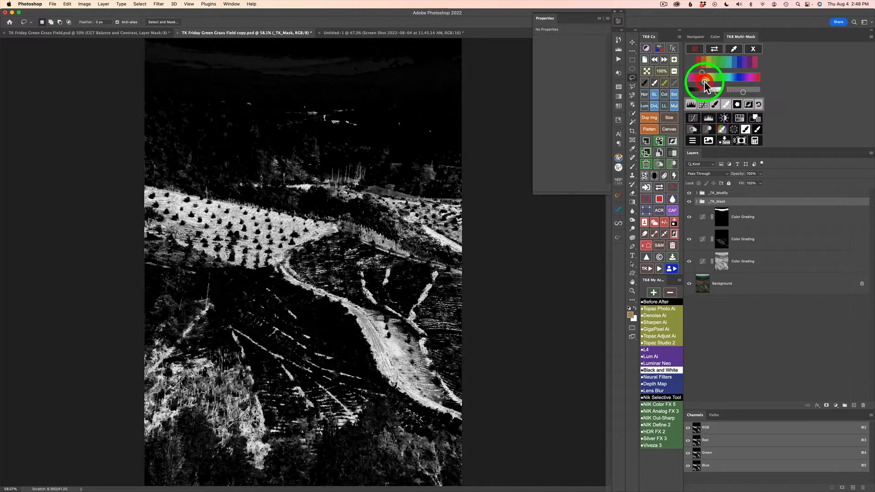
{"action": "left_click", "coordinate": [704, 83]}
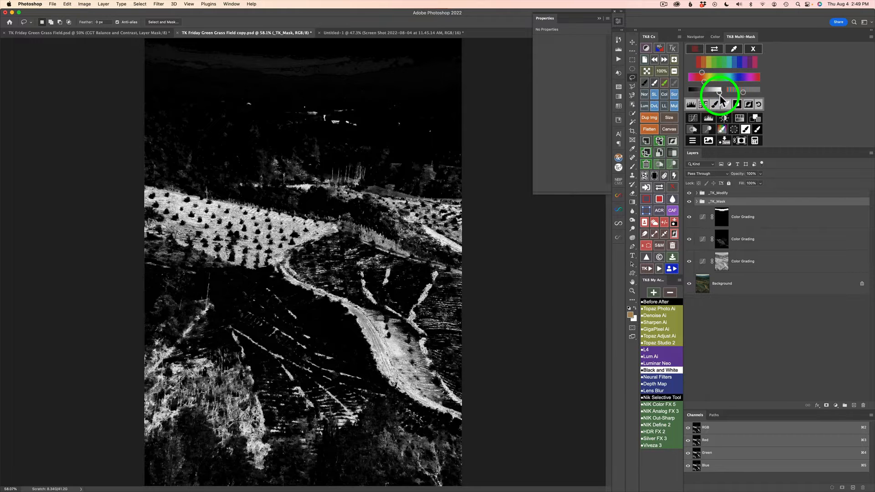
Restrict the color mask to a lassoed area below the distant tree line, without feathering, and display the mask again.
{"action": "left_click", "coordinate": [713, 51]}
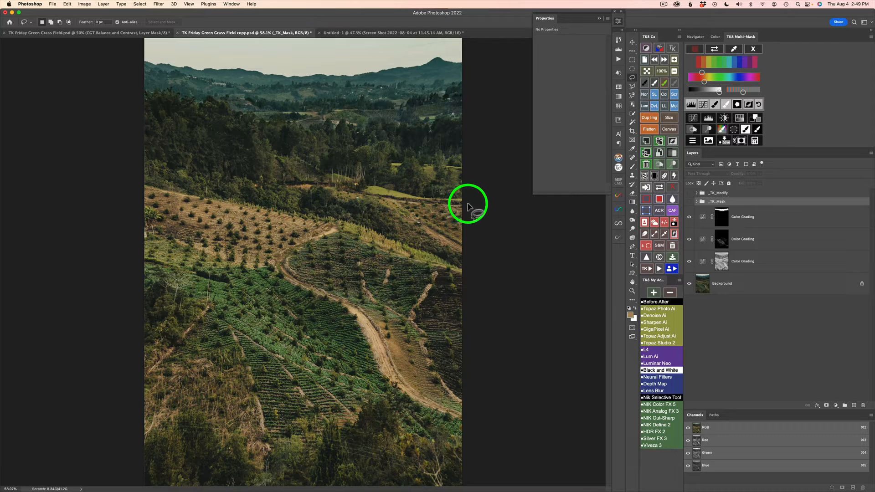
{"action": "mouse_move", "coordinate": [460, 203]}
{"action": "left_mouse_down"}
{"action": "mouse_move", "coordinate": [327, 176]}
{"action": "mouse_move", "coordinate": [149, 167]}
{"action": "mouse_move", "coordinate": [107, 199]}
{"action": "mouse_move", "coordinate": [81, 273]}
{"action": "mouse_move", "coordinate": [75, 359]}
{"action": "mouse_move", "coordinate": [78, 423]}
{"action": "mouse_move", "coordinate": [106, 486]}
{"action": "mouse_move", "coordinate": [499, 488]}
{"action": "mouse_move", "coordinate": [527, 407]}
{"action": "mouse_move", "coordinate": [486, 199]}
{"action": "left_mouse_up"}
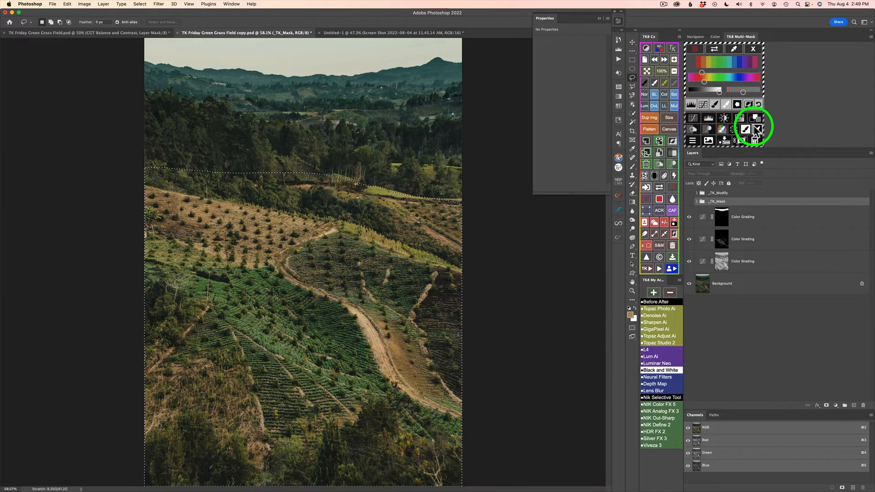
{"action": "left_click", "coordinate": [737, 102]}
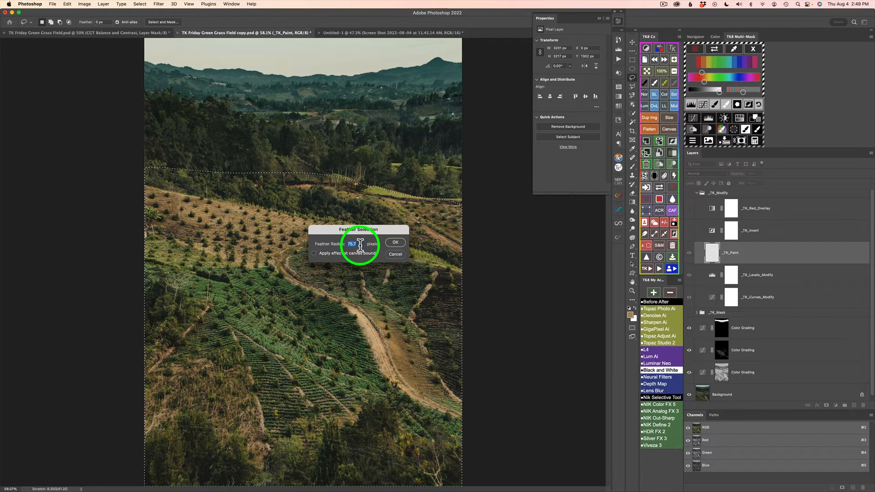
{"action": "left_click", "coordinate": [395, 254]}
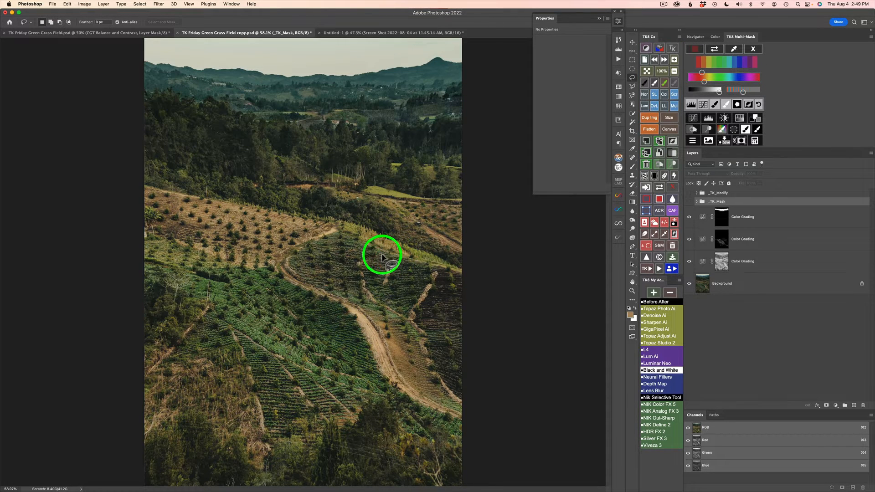
{"action": "left_click", "coordinate": [714, 50]}
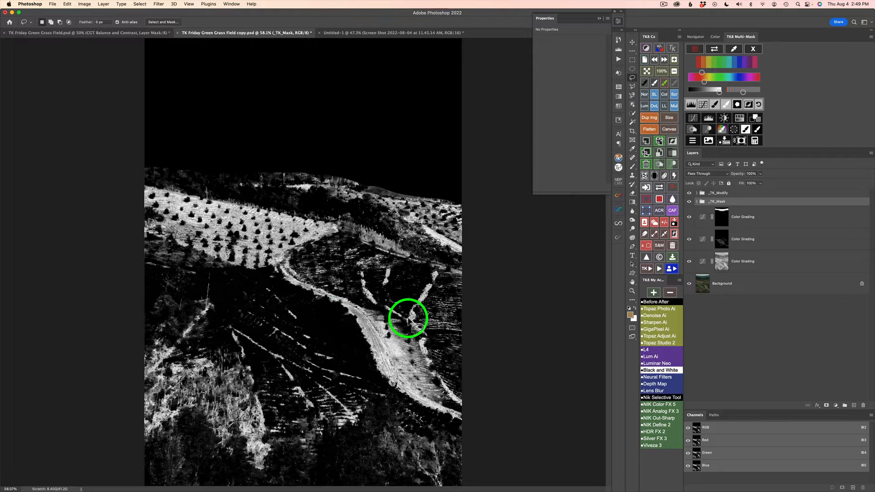
Output the brown-field mask to a Color Grading layer and darken its shadows.
{"action": "left_click", "coordinate": [759, 119]}
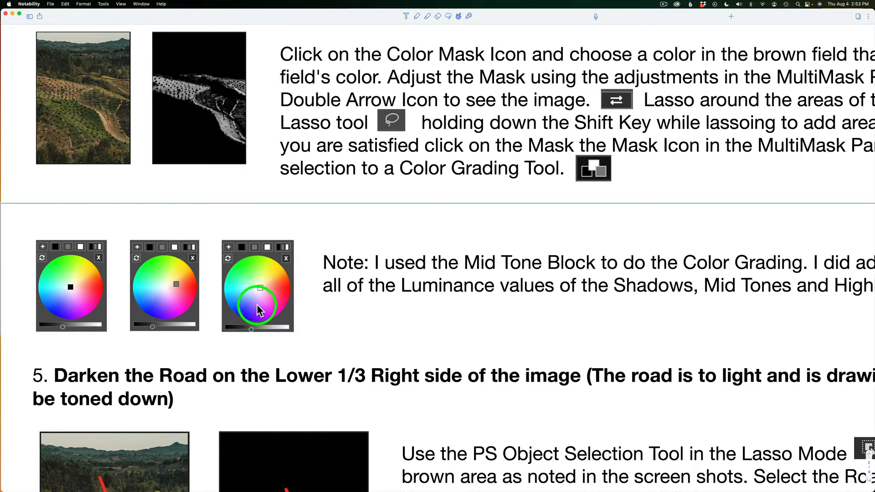
{"action": "key", "text": "ctrl+Right"}
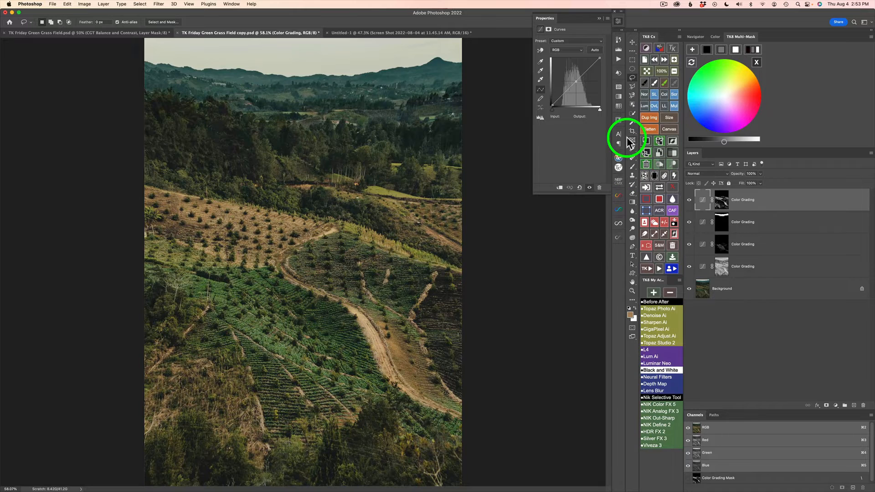
{"action": "left_click", "coordinate": [707, 50]}
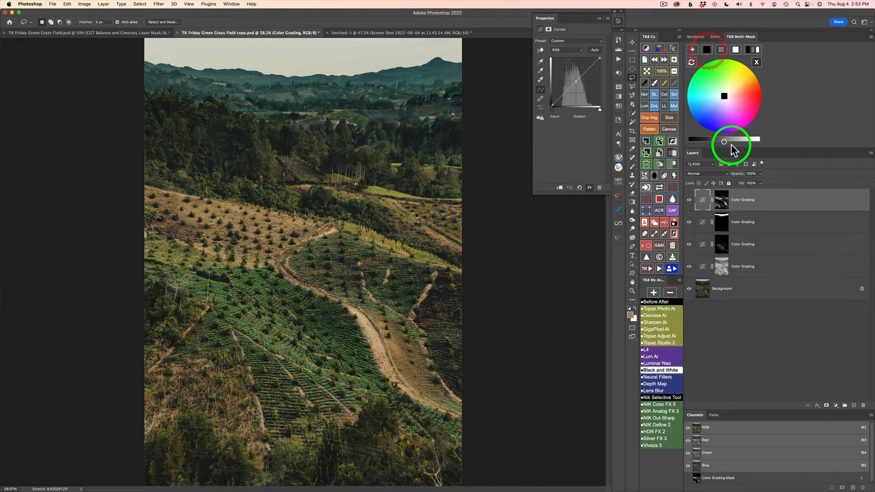
{"action": "left_click_drag", "start_coordinate": [723, 142], "coordinate": [710, 144]}
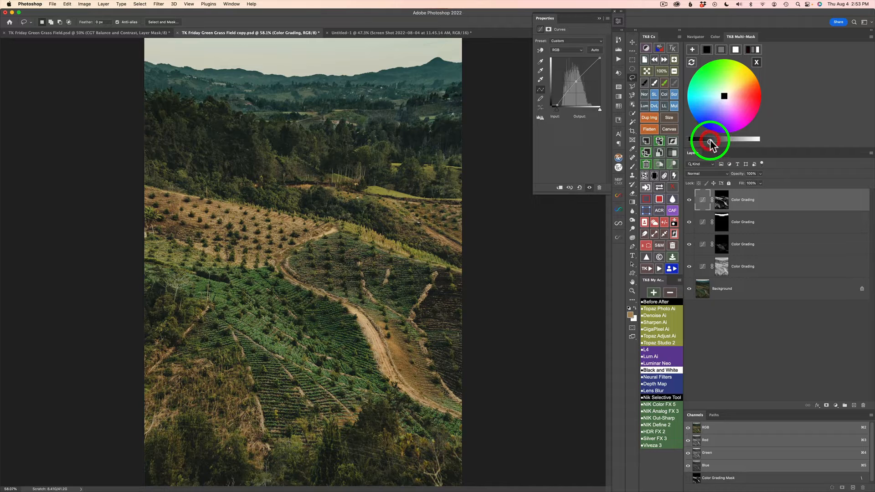
{"action": "left_click", "coordinate": [710, 140]}
Darken the brown fields' midtones and shift them slightly towards warm orange in the color grade.
{"action": "left_click", "coordinate": [720, 49]}
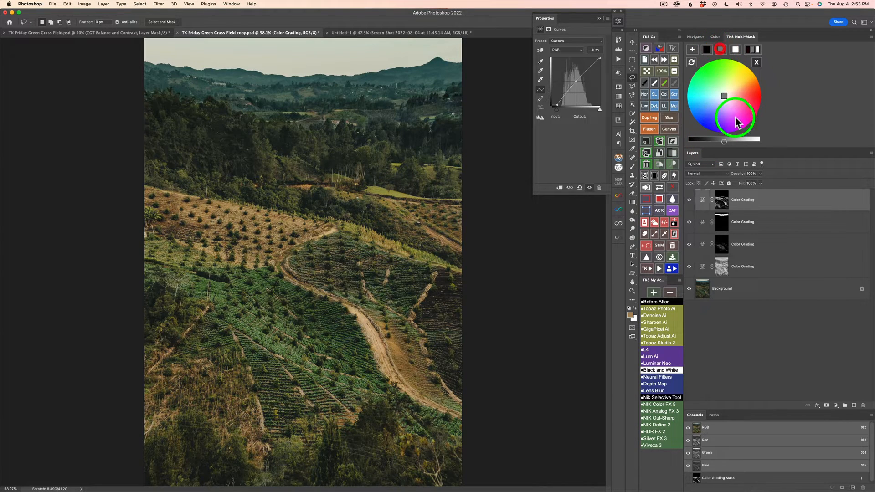
{"action": "left_click_drag", "start_coordinate": [724, 143], "coordinate": [714, 141]}
{"action": "left_click", "coordinate": [712, 140]}
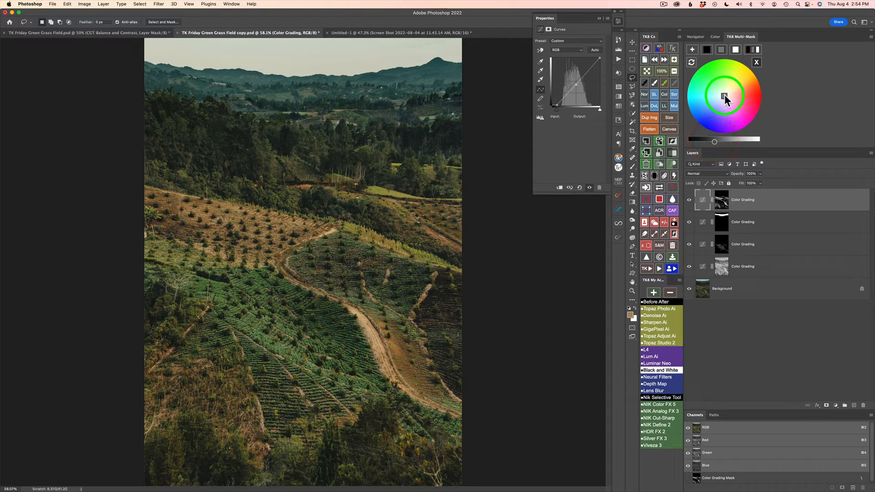
{"action": "left_click_drag", "start_coordinate": [725, 96], "coordinate": [716, 141]}
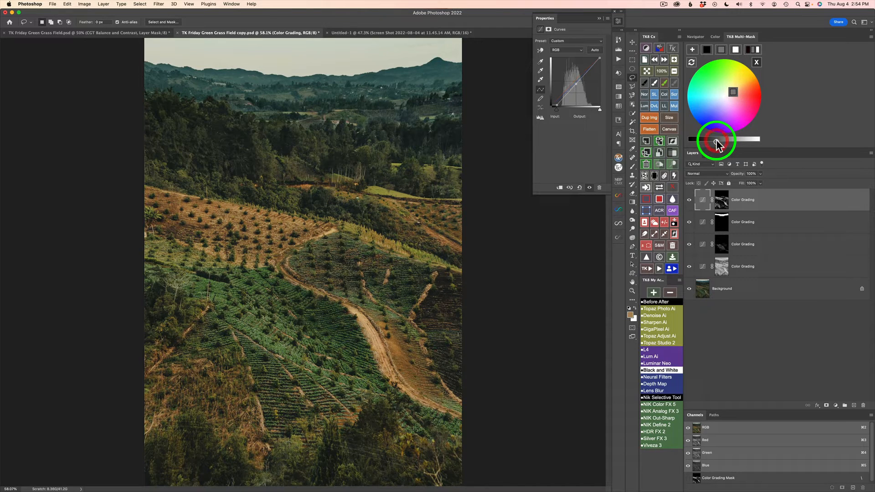
Darken the brown fields' highlights, and compare the color grading layer before and after.
{"action": "left_click", "coordinate": [735, 49]}
{"action": "left_click_drag", "start_coordinate": [724, 141], "coordinate": [710, 141]}
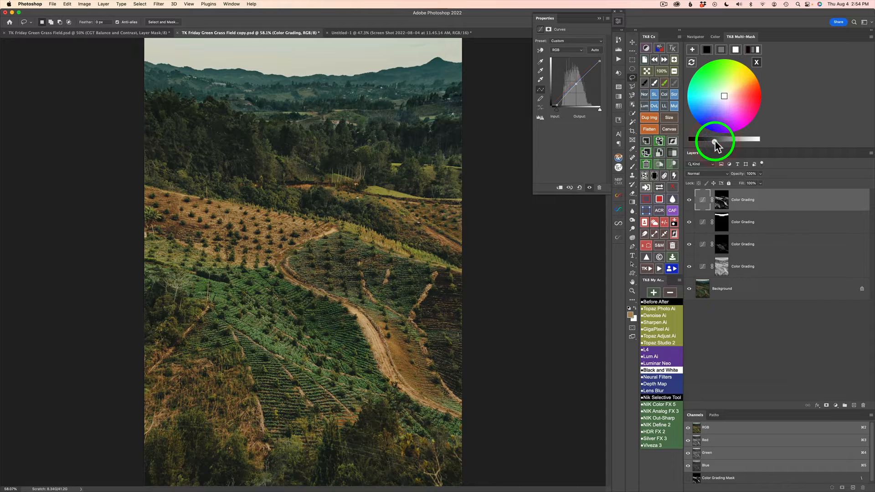
{"action": "left_click", "coordinate": [715, 142]}
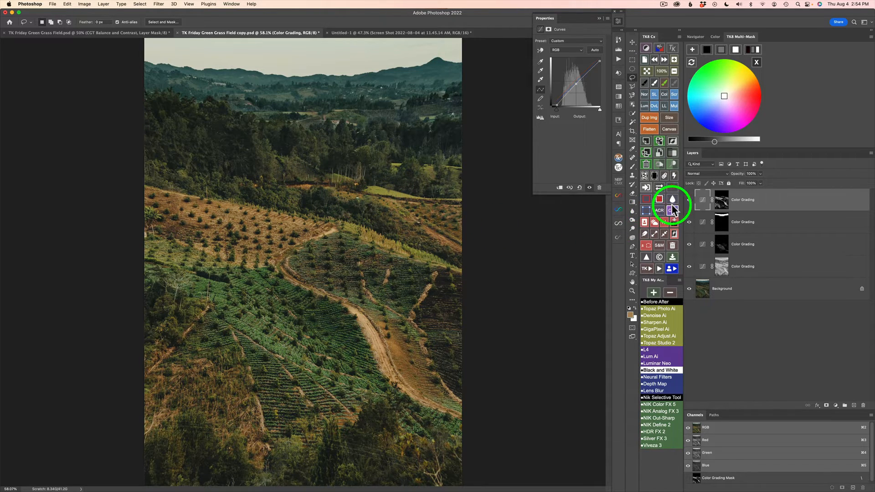
{"action": "left_click", "coordinate": [689, 200]}
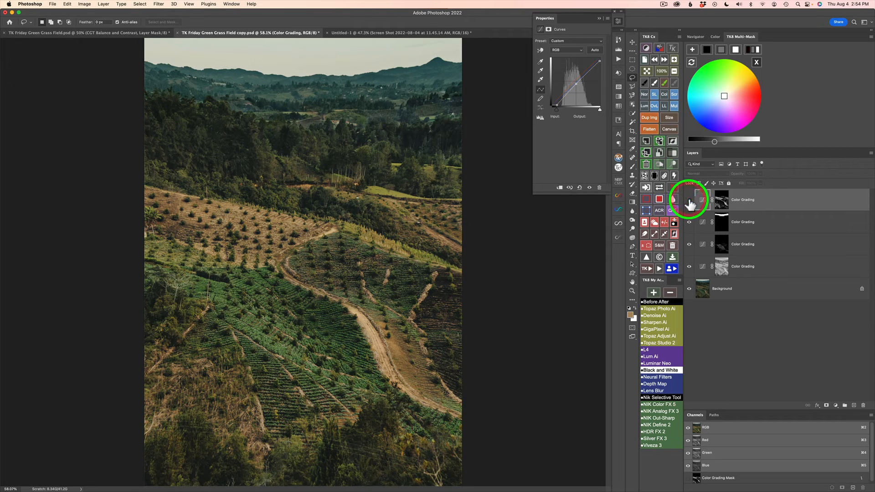
{"action": "left_click", "coordinate": [689, 201]}
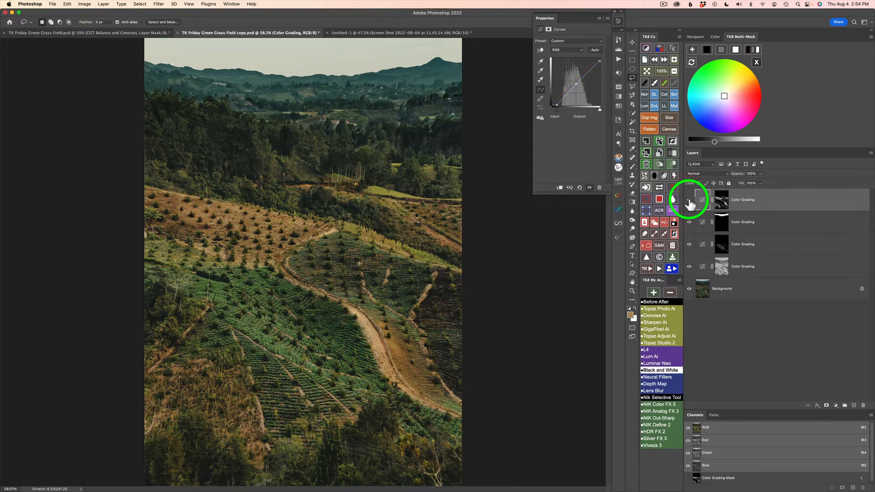
Compare the brown fields' Color Grading layer before and after, and lower its opacity to 86%.
{"action": "left_click", "coordinate": [690, 201]}
{"action": "left_click", "coordinate": [689, 201]}
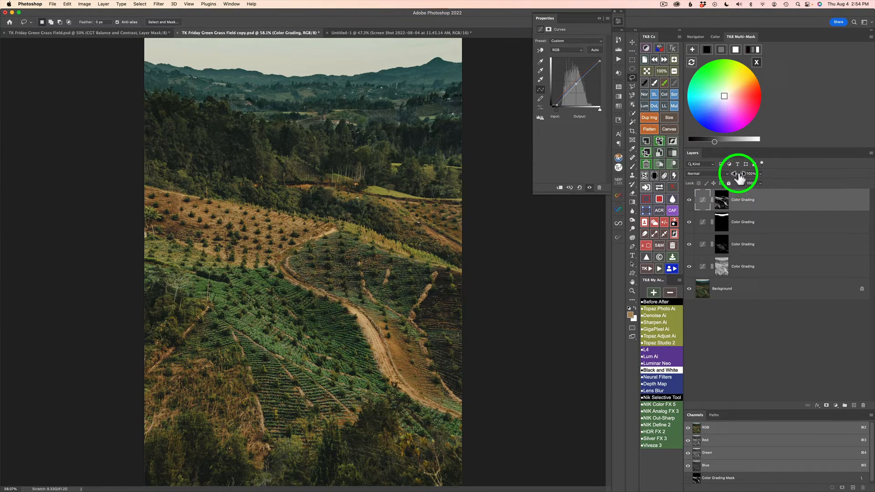
{"action": "left_click_drag", "start_coordinate": [736, 173], "coordinate": [662, 175]}
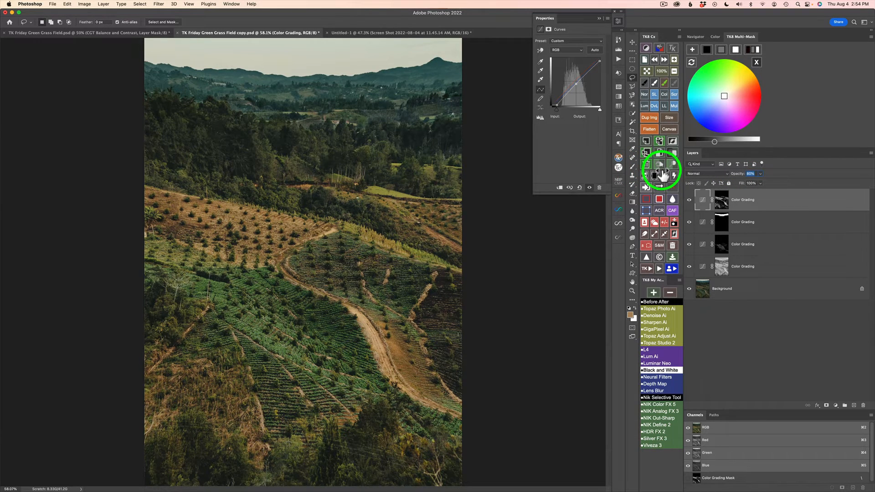
{"action": "left_click_drag", "start_coordinate": [662, 174], "coordinate": [663, 170]}
Select the brown fields' layer mask and display it in black and white on the canvas.
{"action": "left_click", "coordinate": [718, 200]}
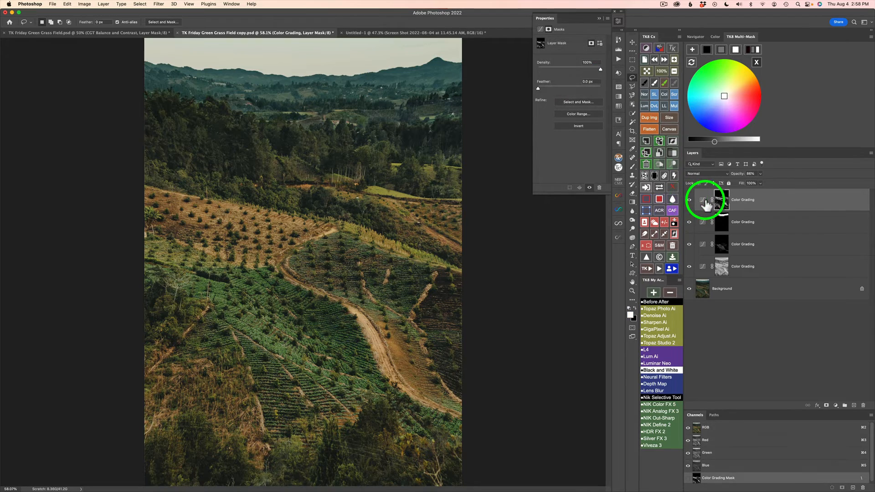
{"action": "left_click", "coordinate": [659, 187]}
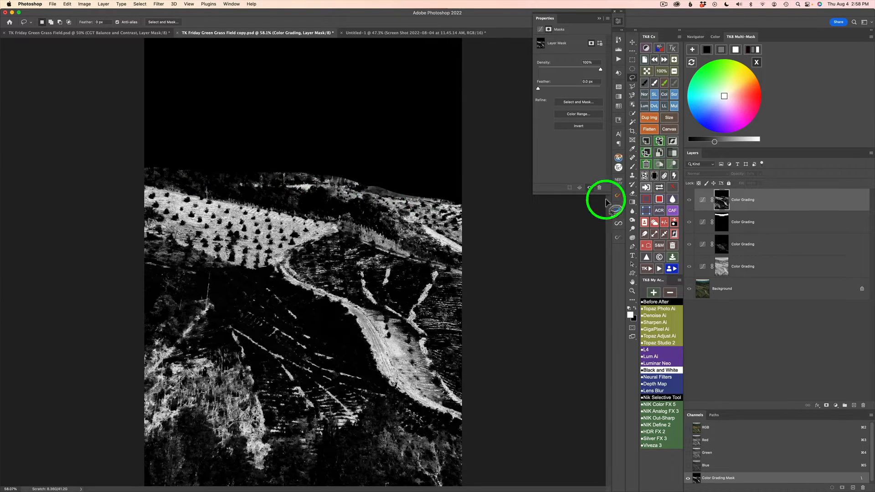
{"action": "left_click", "coordinate": [656, 187]}
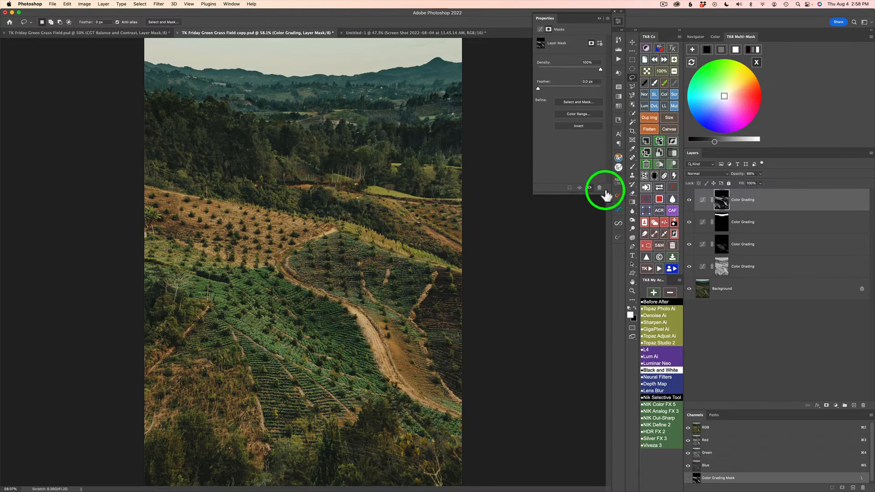
{"action": "left_click", "coordinate": [653, 175]}
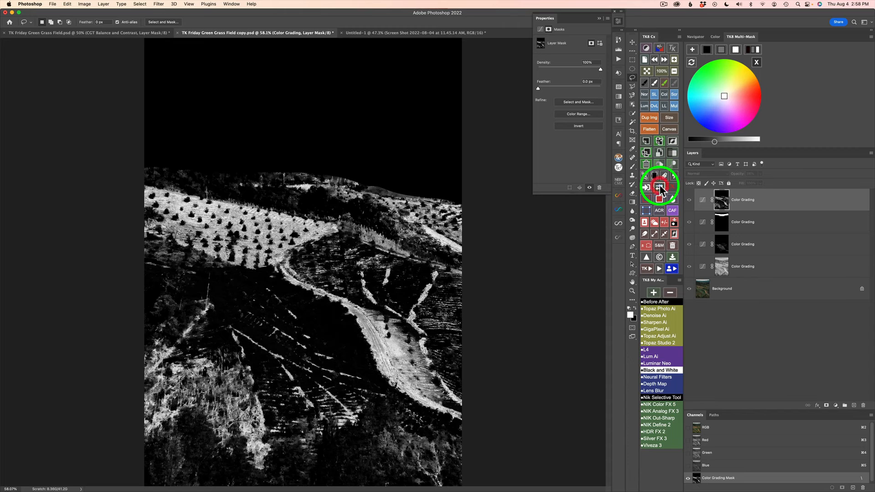
Paint black at 100% opacity along the upper edge of the displayed mask, and return to the image view.
{"action": "left_click", "coordinate": [643, 83]}
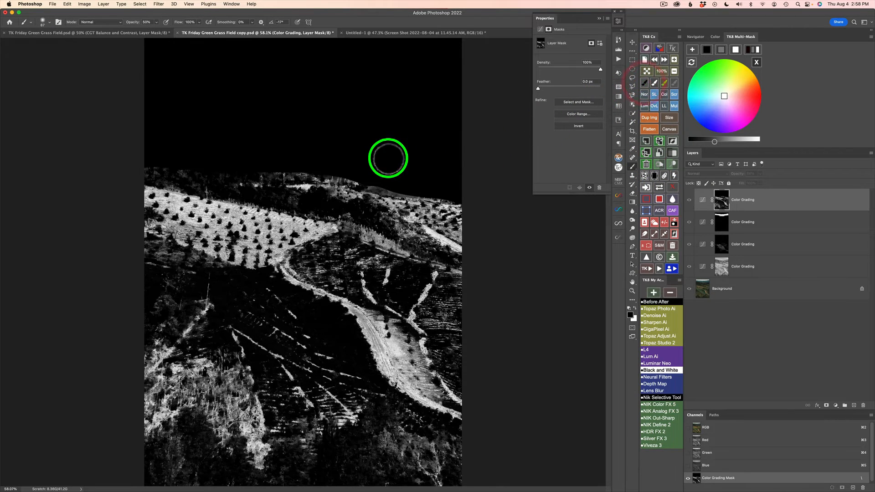
{"action": "key", "text": "0"}
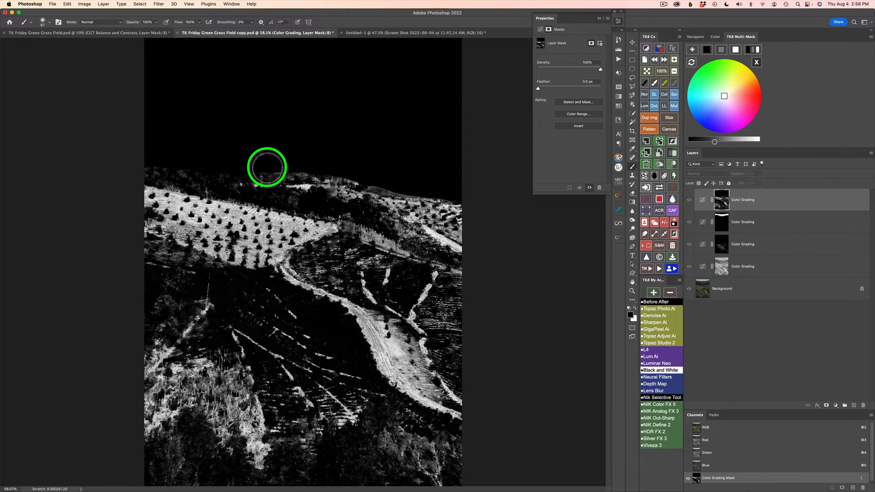
{"action": "left_click_drag", "start_coordinate": [268, 167], "coordinate": [278, 170]}
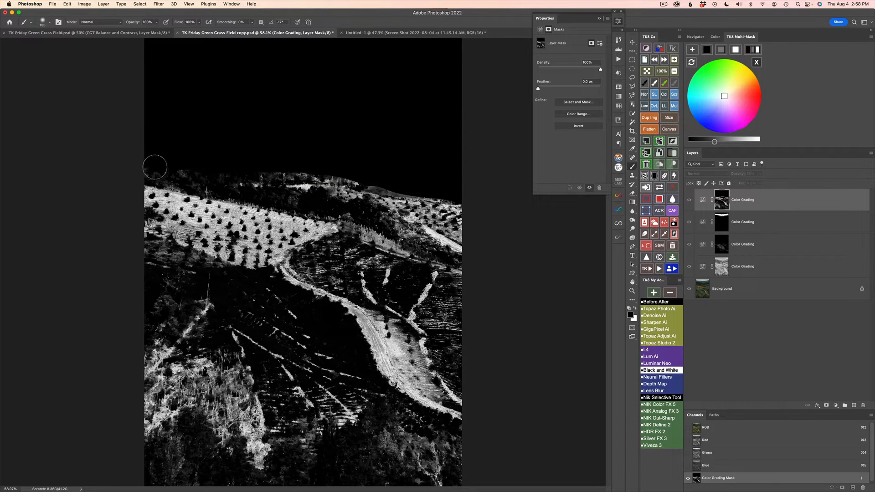
{"action": "left_click_drag", "start_coordinate": [145, 172], "coordinate": [203, 170]}
{"action": "left_click_drag", "start_coordinate": [287, 170], "coordinate": [294, 172]}
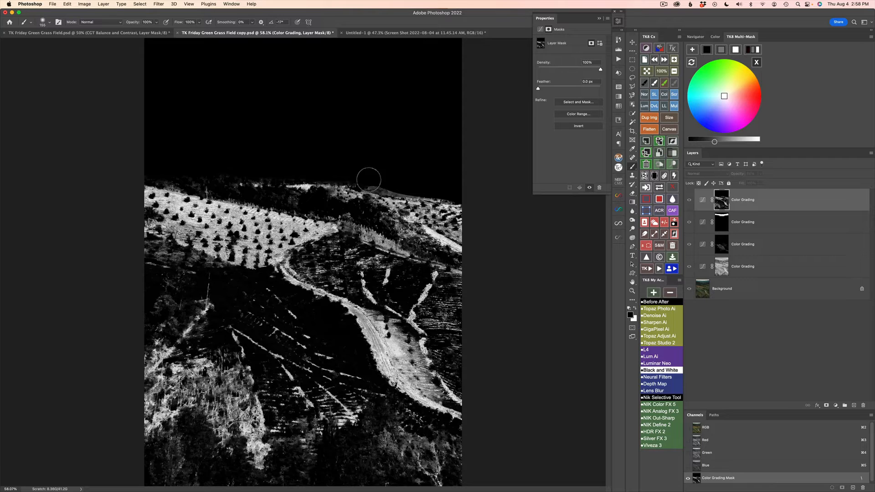
{"action": "left_click_drag", "start_coordinate": [370, 183], "coordinate": [394, 187]}
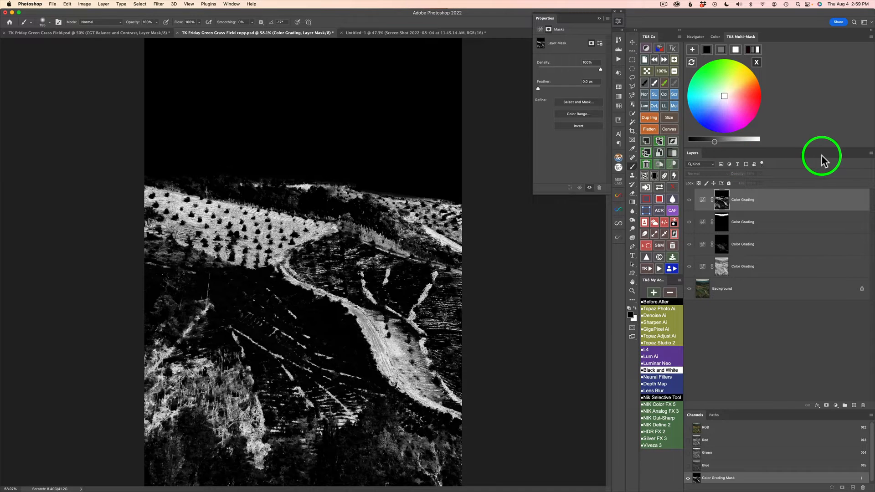
{"action": "left_click", "coordinate": [660, 190]}
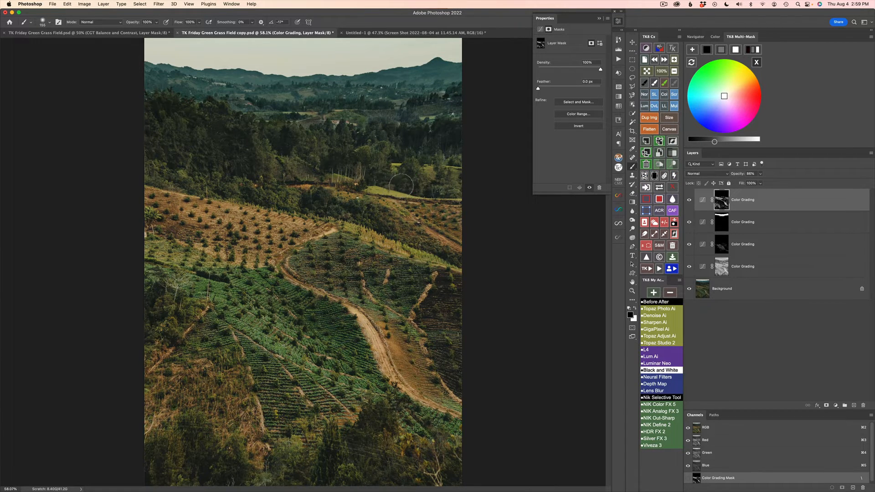
Paint black on the mask over the green strip and trees above the brown fields, and check the layer's effect.
{"action": "left_click_drag", "start_coordinate": [401, 186], "coordinate": [384, 191]}
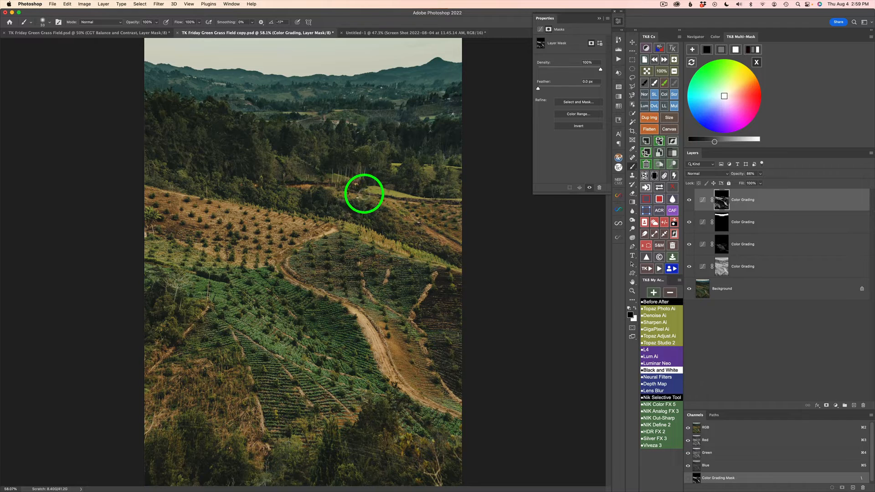
{"action": "mouse_move", "coordinate": [339, 183]}
{"action": "left_mouse_down"}
{"action": "mouse_move", "coordinate": [239, 182]}
{"action": "mouse_move", "coordinate": [221, 203]}
{"action": "left_mouse_up"}
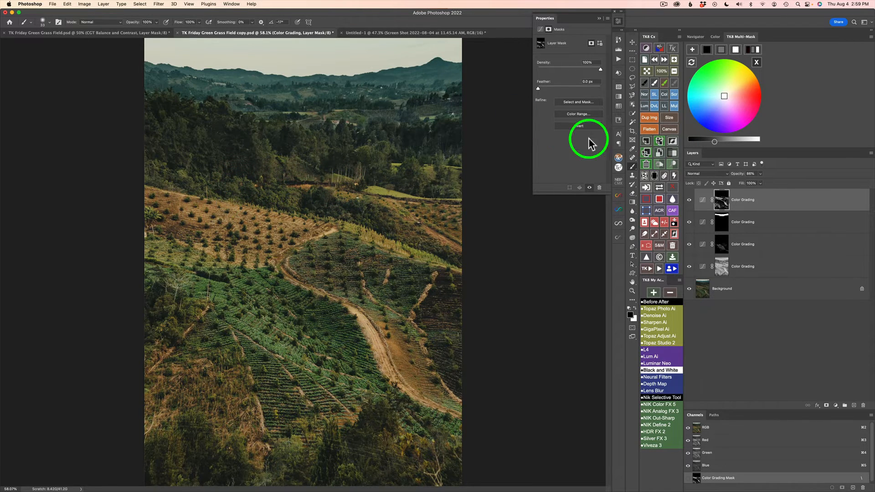
{"action": "left_click", "coordinate": [689, 201]}
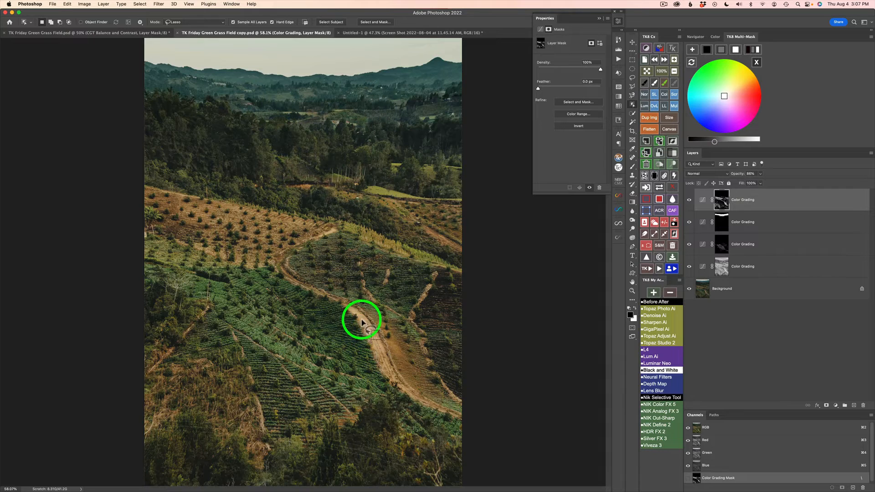
Select the winding dirt road with the Object Selection tool, combining its short upper piece and the long lower stretch.
{"action": "mouse_move", "coordinate": [342, 306]}
{"action": "left_mouse_down"}
{"action": "mouse_move", "coordinate": [397, 390]}
{"action": "mouse_move", "coordinate": [432, 414]}
{"action": "mouse_move", "coordinate": [464, 417]}
{"action": "mouse_move", "coordinate": [404, 374]}
{"action": "mouse_move", "coordinate": [375, 315]}
{"action": "mouse_move", "coordinate": [342, 294]}
{"action": "mouse_move", "coordinate": [327, 292]}
{"action": "mouse_move", "coordinate": [337, 312]}
{"action": "left_mouse_up"}
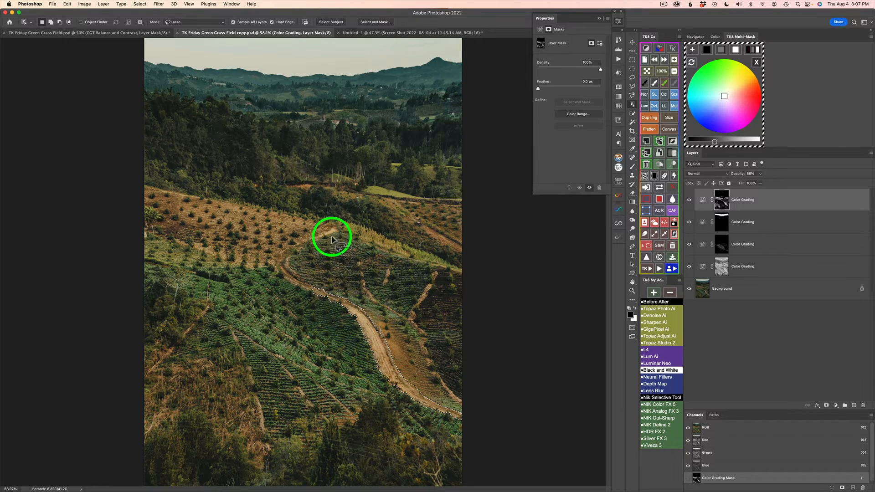
{"action": "mouse_move", "coordinate": [331, 229]}
{"action": "left_mouse_down"}
{"action": "mouse_move", "coordinate": [313, 234]}
{"action": "mouse_move", "coordinate": [335, 228]}
{"action": "mouse_move", "coordinate": [323, 232]}
{"action": "left_mouse_up"}
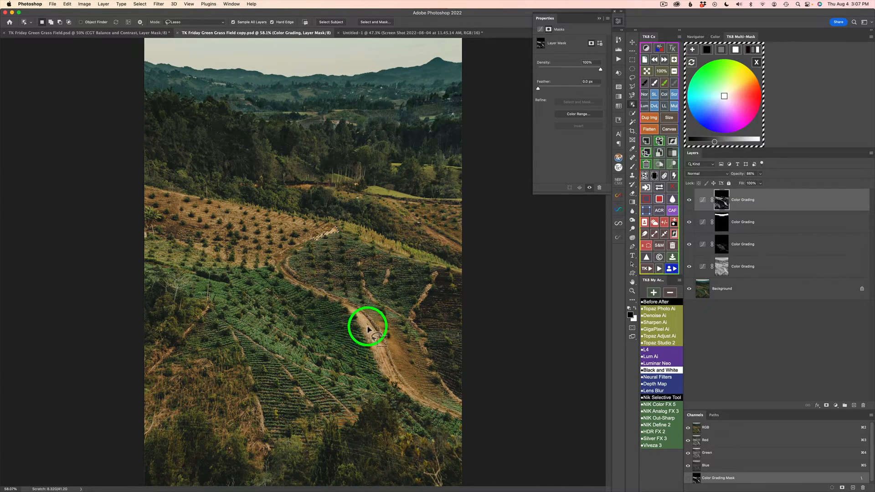
{"action": "key", "text": "shift"}
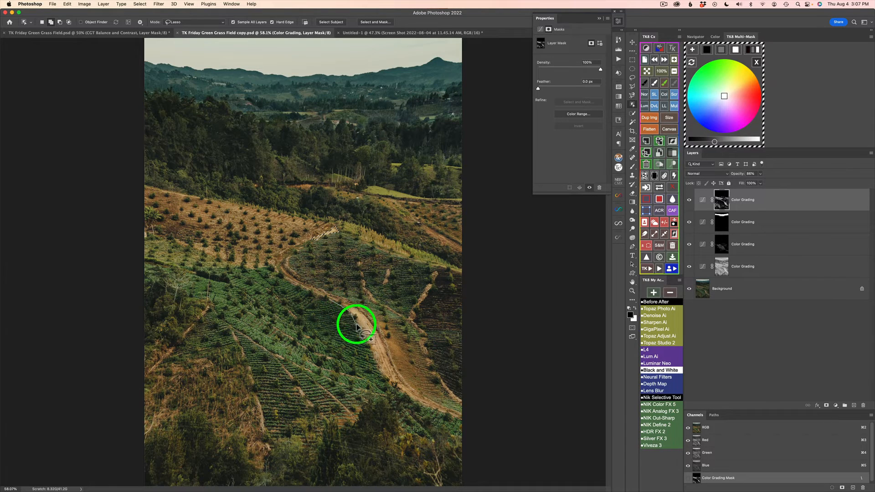
{"action": "mouse_move", "coordinate": [356, 325]}
{"action": "left_mouse_down"}
{"action": "mouse_move", "coordinate": [394, 387]}
{"action": "mouse_move", "coordinate": [422, 407]}
{"action": "mouse_move", "coordinate": [461, 412]}
{"action": "mouse_move", "coordinate": [407, 382]}
{"action": "mouse_move", "coordinate": [398, 362]}
{"action": "left_mouse_up"}
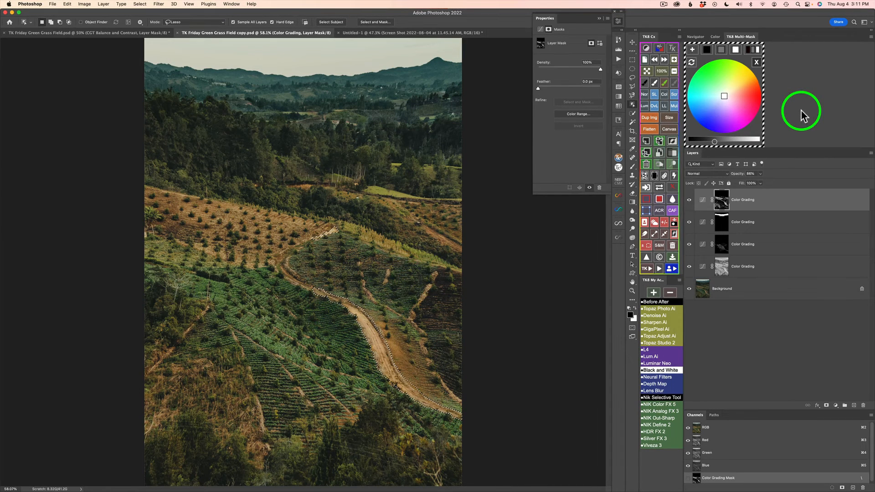
Leave the current color grade and output the active road selection as a mask on a new Color Grading layer.
{"action": "left_click", "coordinate": [756, 61]}
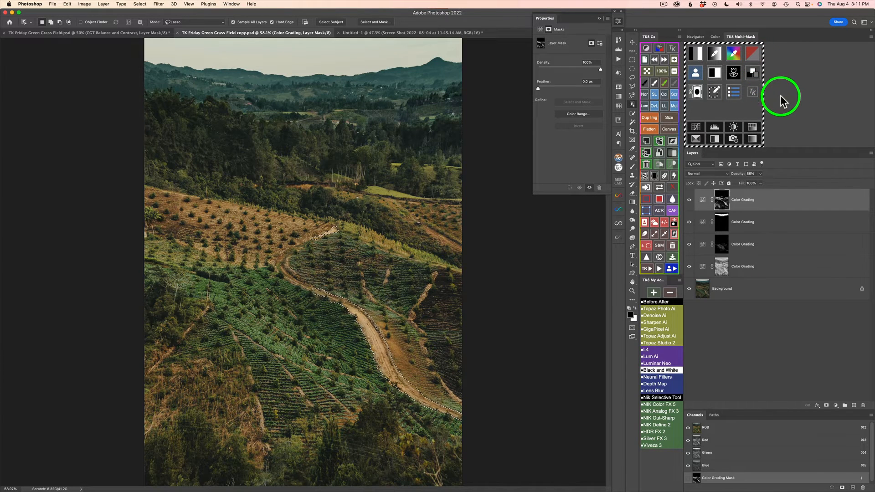
{"action": "left_click", "coordinate": [695, 74]}
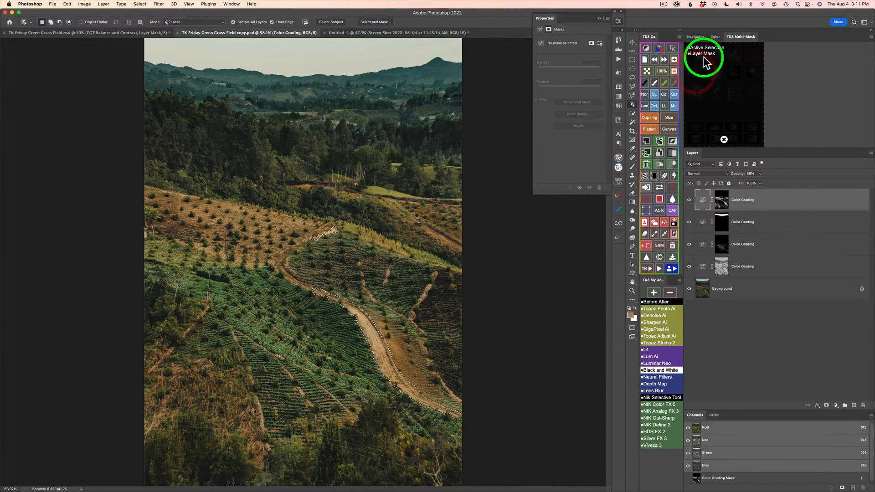
{"action": "left_click", "coordinate": [724, 139]}
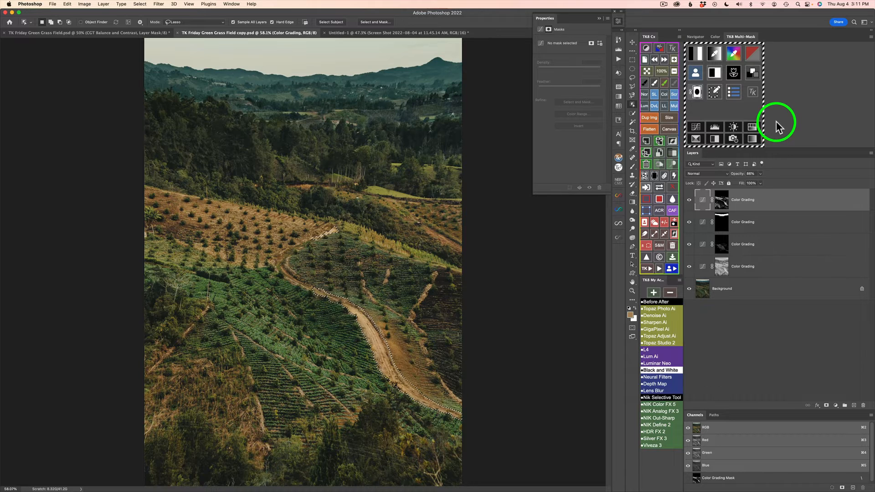
{"action": "left_click", "coordinate": [752, 71]}
{"action": "left_click", "coordinate": [691, 49]}
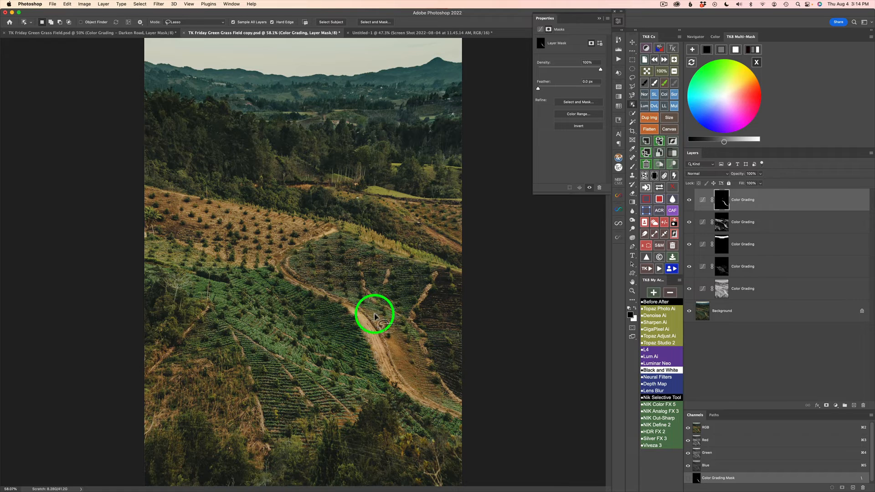
Darken the dirt road's midtones and shadows in the color grade.
{"action": "left_click", "coordinate": [722, 49]}
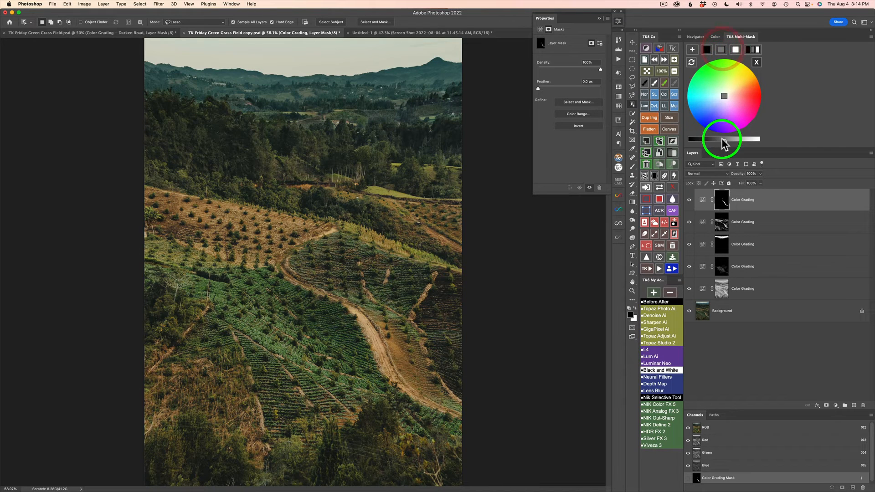
{"action": "left_click_drag", "start_coordinate": [724, 142], "coordinate": [711, 143]}
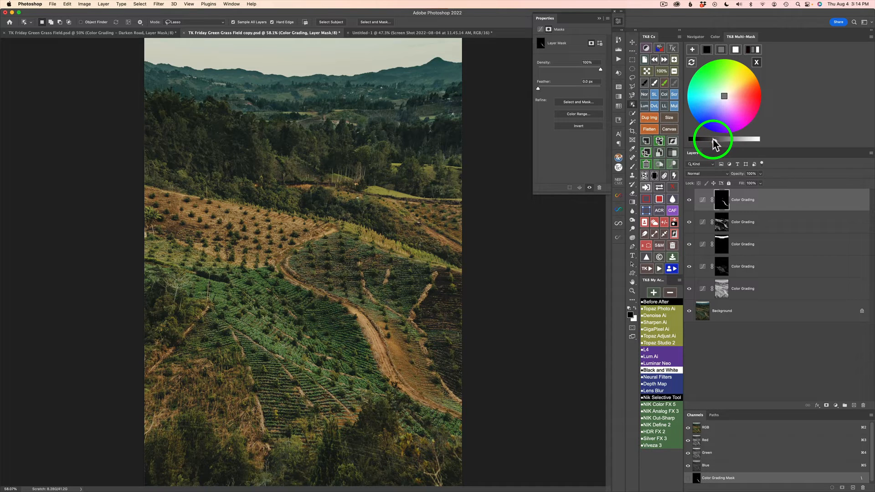
{"action": "left_click", "coordinate": [706, 142]}
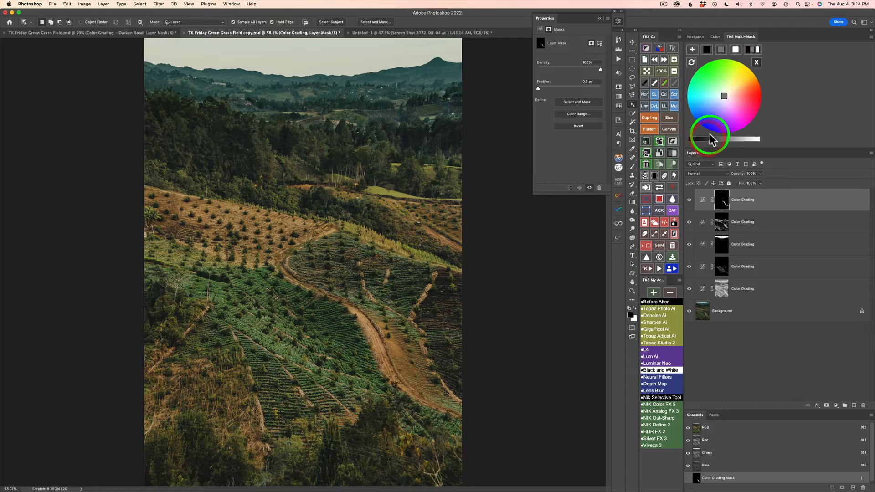
{"action": "left_click", "coordinate": [706, 51]}
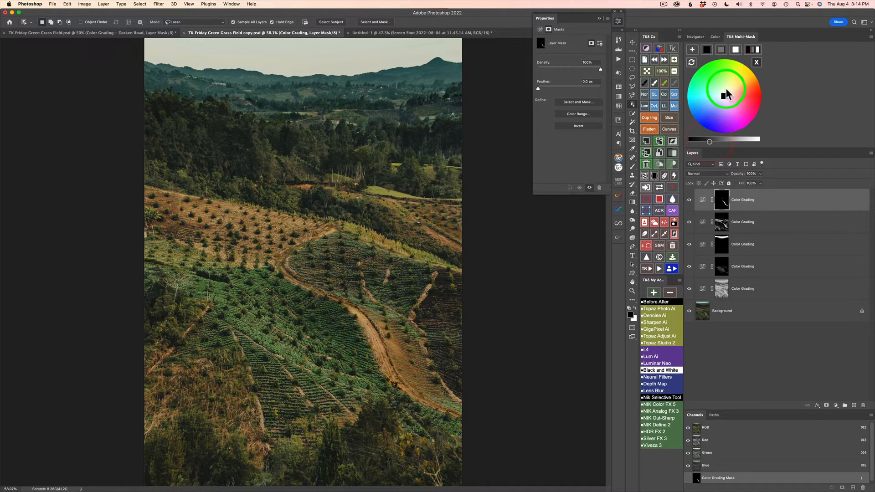
Darken the dirt road's highlights and shift them towards warm orange in the color grade.
{"action": "left_click", "coordinate": [736, 51]}
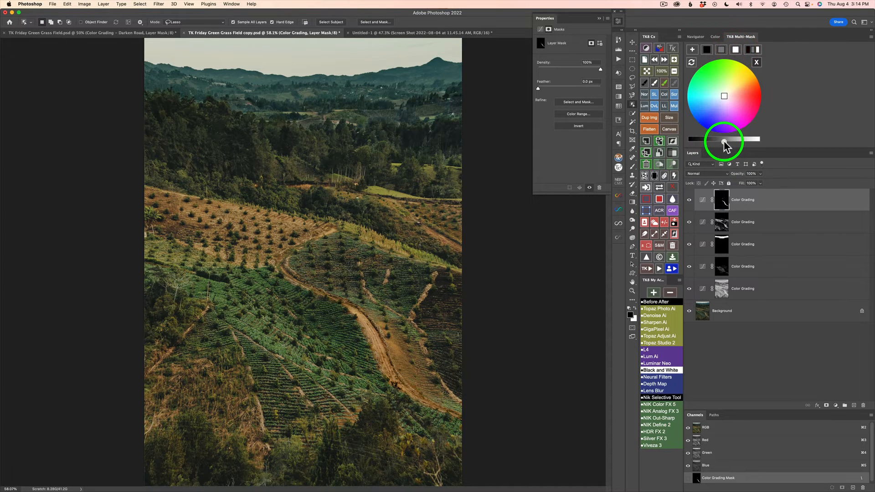
{"action": "left_click_drag", "start_coordinate": [724, 142], "coordinate": [708, 141]}
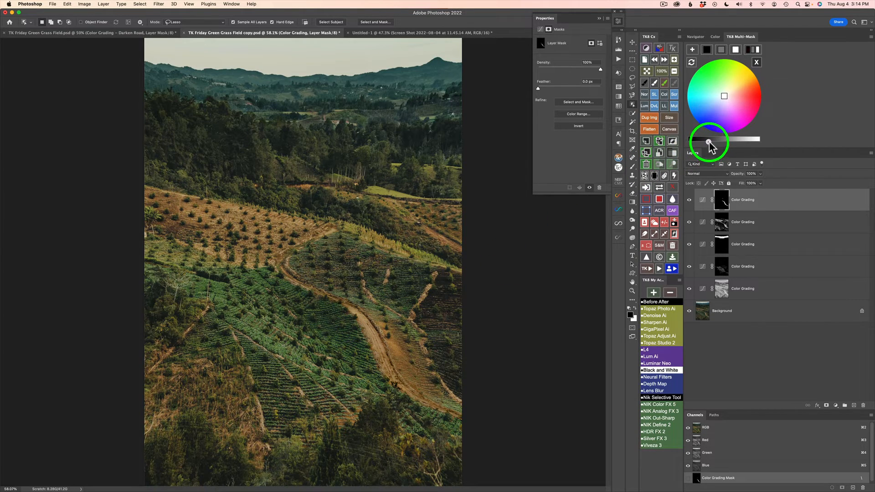
{"action": "left_click_drag", "start_coordinate": [709, 142], "coordinate": [706, 142]}
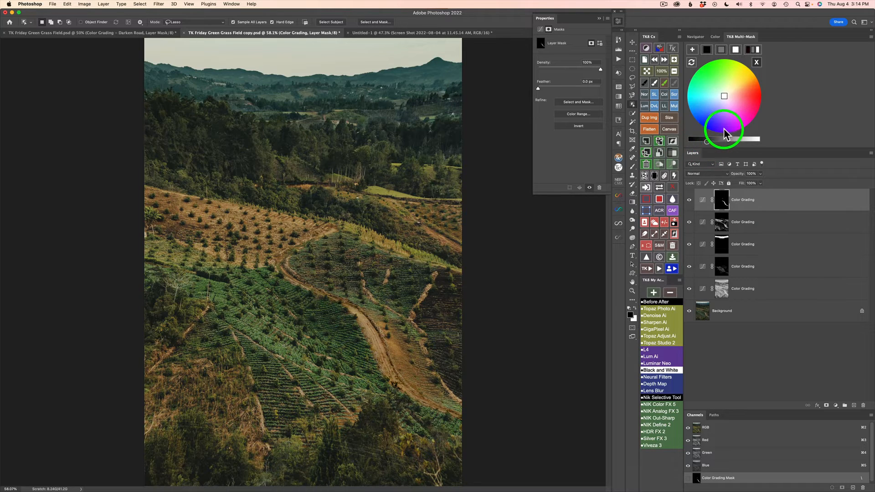
{"action": "left_click_drag", "start_coordinate": [725, 97], "coordinate": [741, 88]}
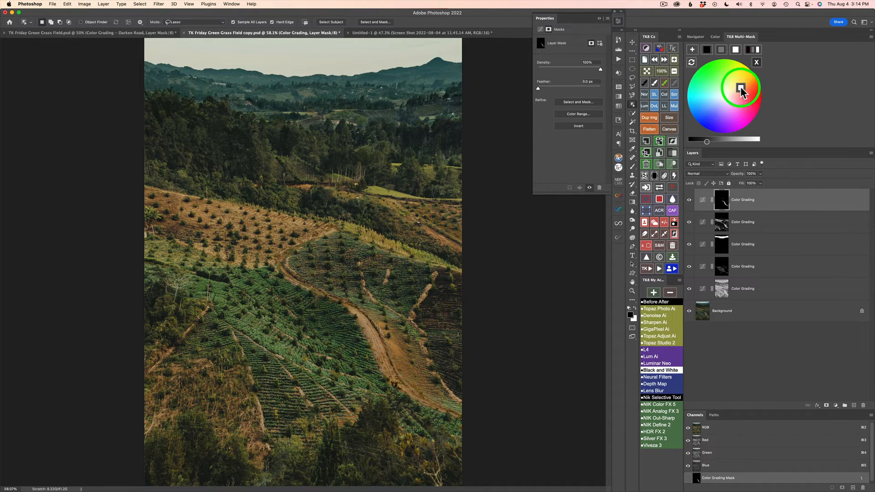
Compare the dirt road's Color Grading layer before and after.
{"action": "left_click", "coordinate": [689, 199]}
{"action": "left_click", "coordinate": [689, 200]}
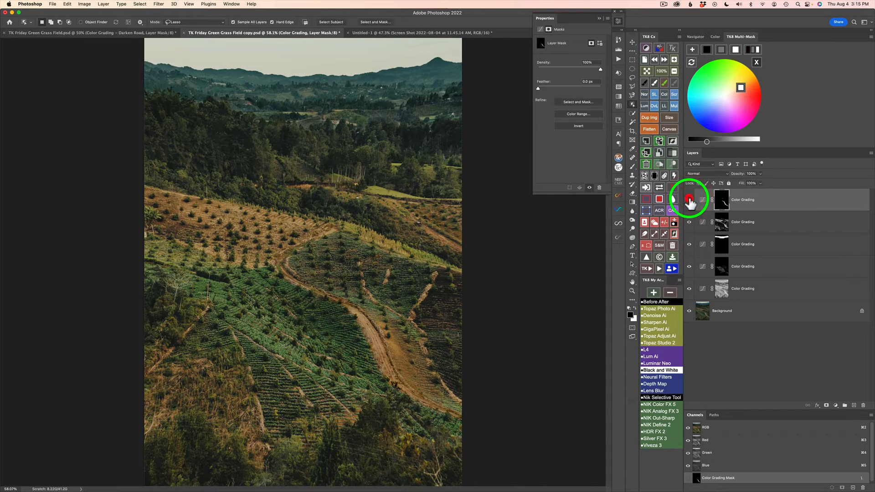
{"action": "left_click", "coordinate": [689, 200]}
{"action": "left_click", "coordinate": [689, 200]}
{"action": "left_click", "coordinate": [688, 199]}
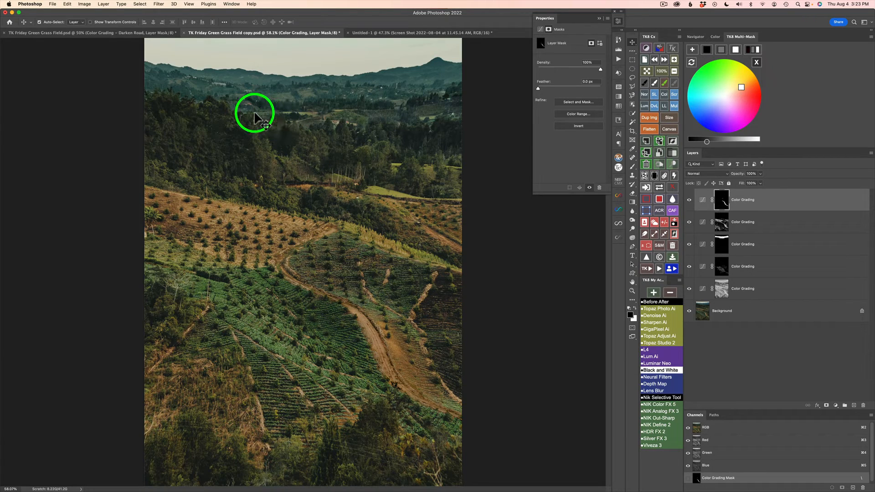
Read the instruction on removing the overall color cast in the Notability notes, and return to Photoshop.
{"action": "key", "text": "ctrl+Left"}
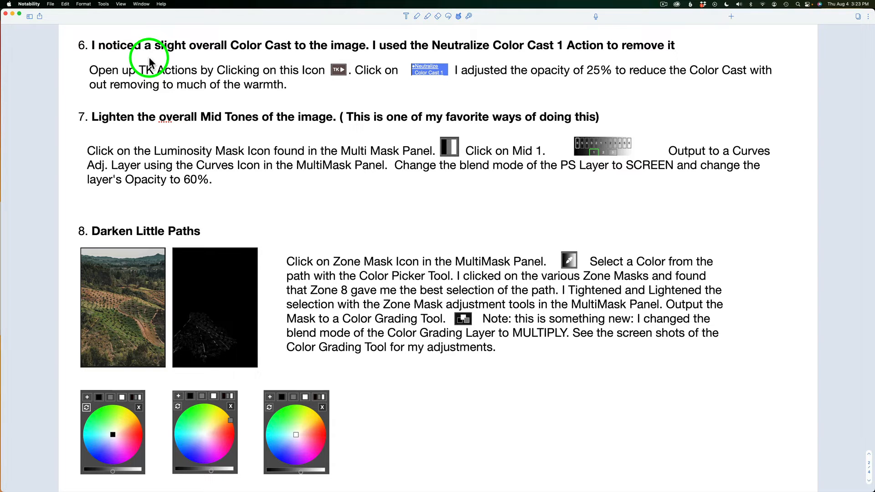
{"action": "key", "text": "ctrl+Right"}
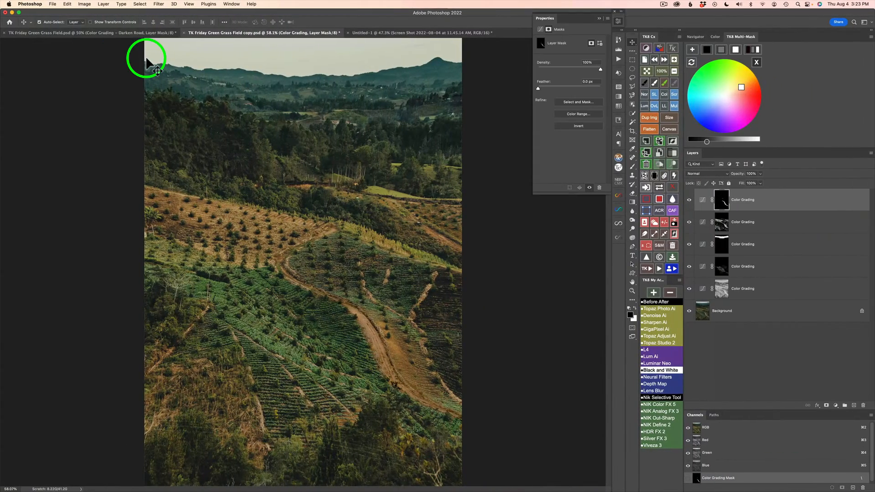
Neutralize the overall color cast with the TK action Neutralize Color Cast 1 at 25% layer opacity, and compare before and after.
{"action": "left_click", "coordinate": [647, 269]}
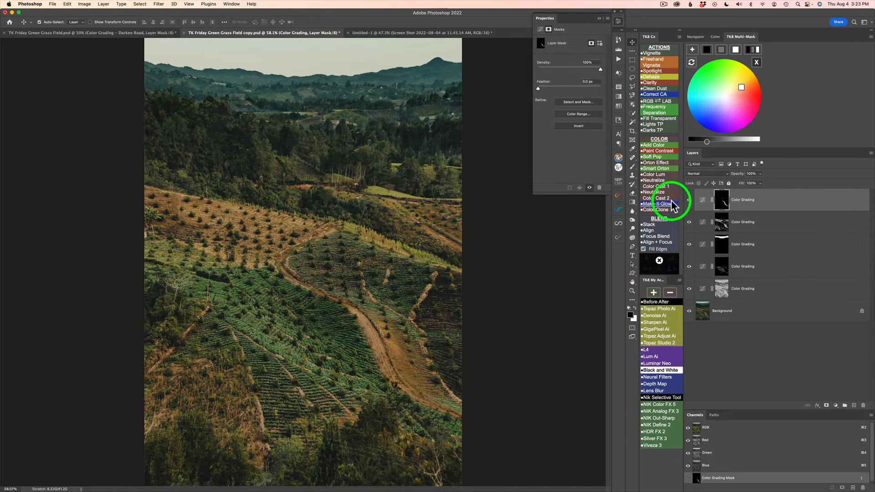
{"action": "left_click", "coordinate": [656, 182]}
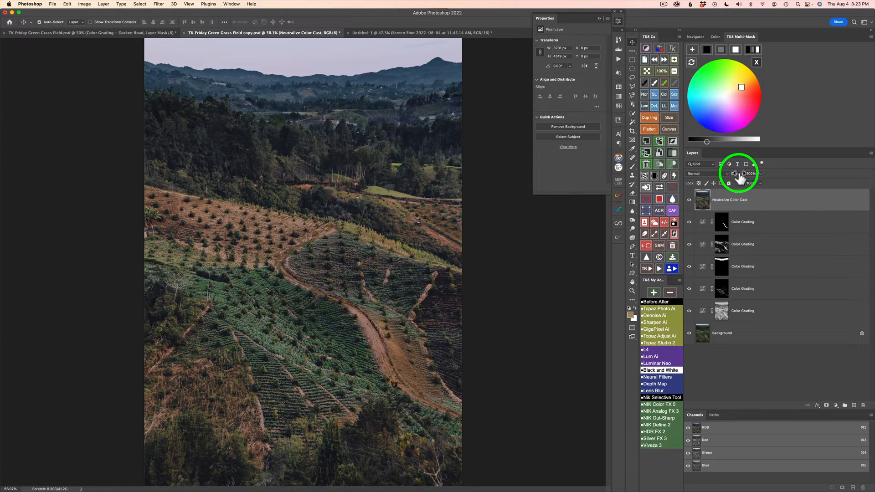
{"action": "left_click_drag", "start_coordinate": [739, 178], "coordinate": [577, 162]}
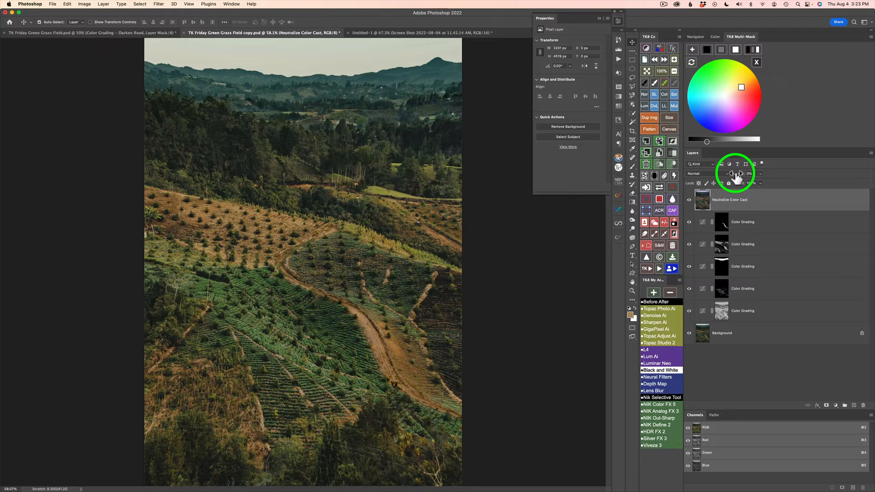
{"action": "left_click_drag", "start_coordinate": [736, 176], "coordinate": [744, 181]}
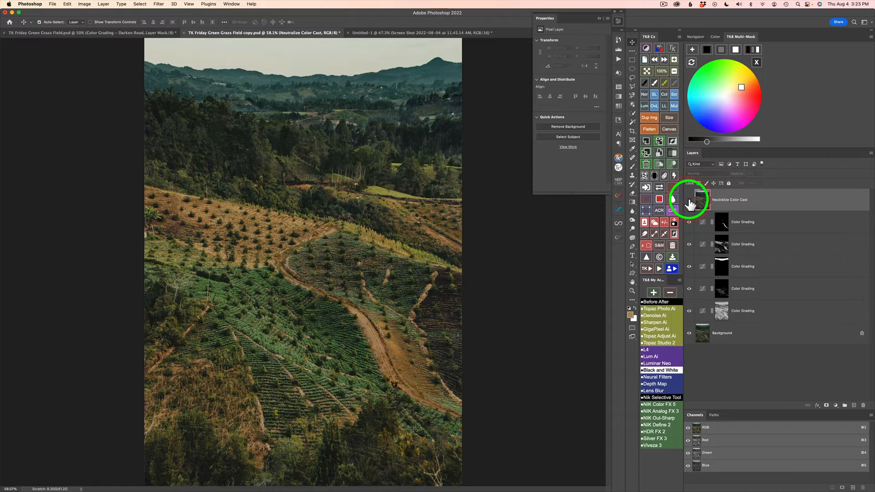
{"action": "left_click", "coordinate": [689, 203]}
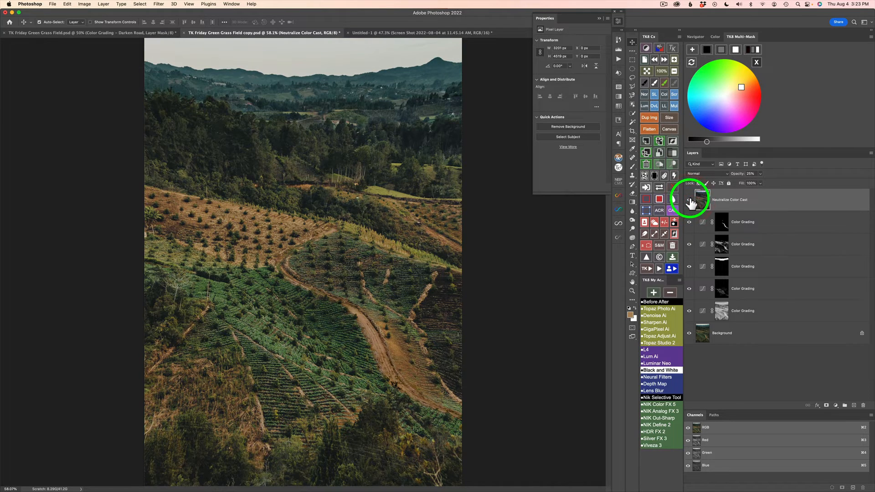
{"action": "left_click", "coordinate": [689, 202]}
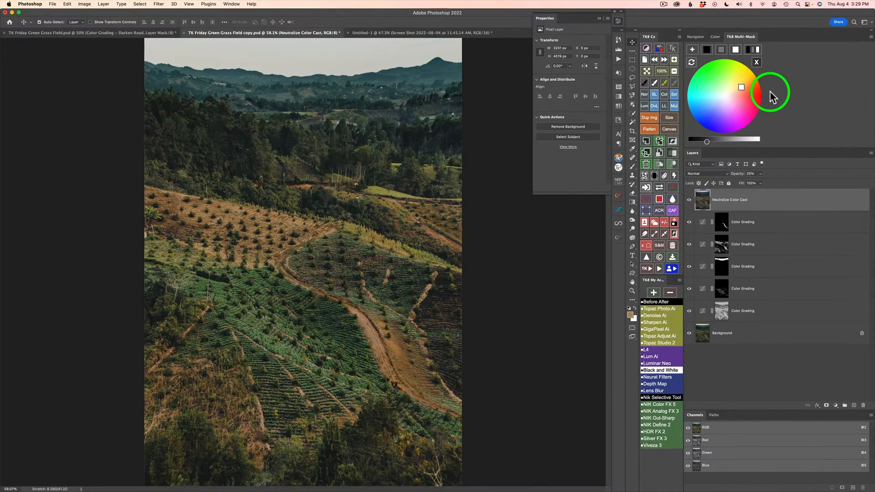
Add a Curves layer through the Midtones 1 luminosity mask with Screen blend mode, and compare before and after.
{"action": "left_click", "coordinate": [756, 62]}
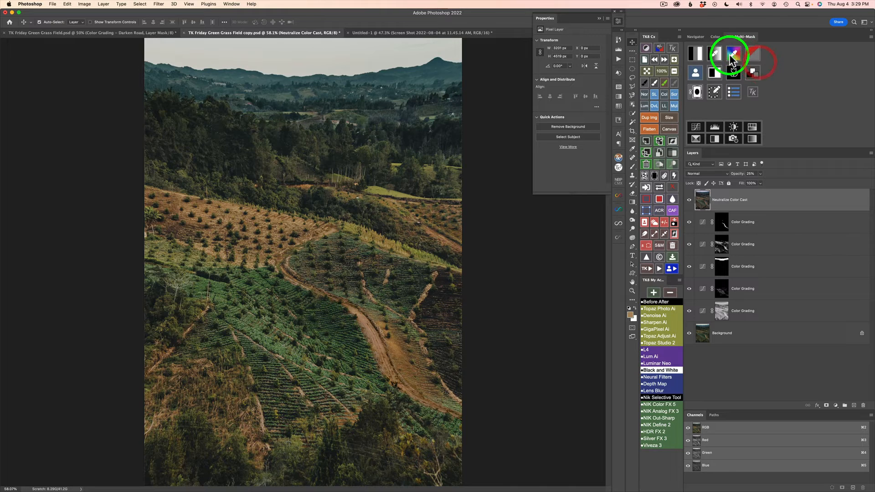
{"action": "left_click", "coordinate": [699, 55]}
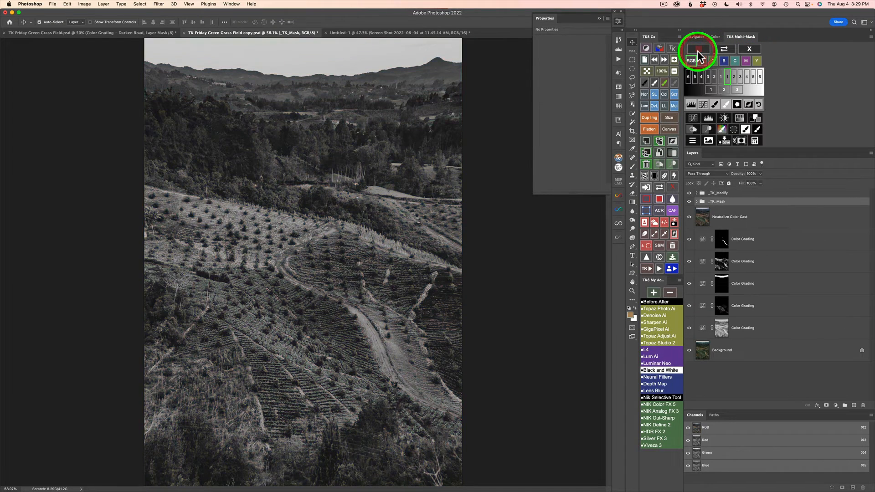
{"action": "left_click", "coordinate": [712, 90]}
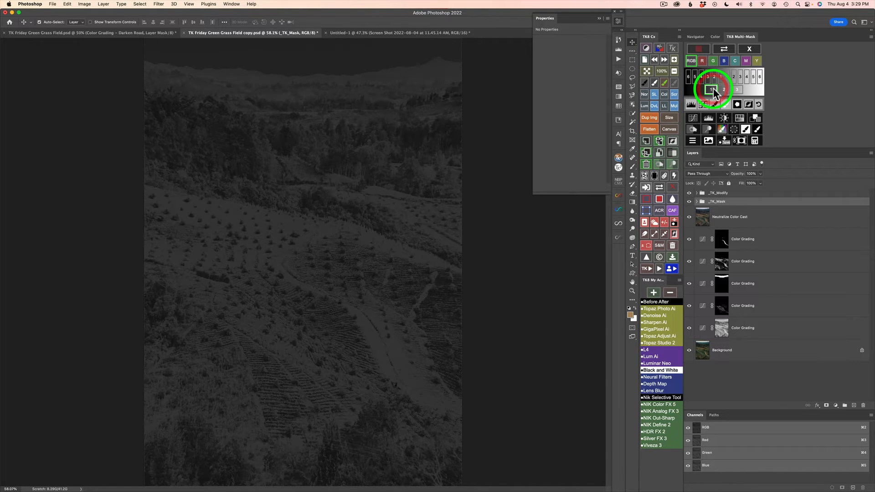
{"action": "left_click", "coordinate": [694, 119]}
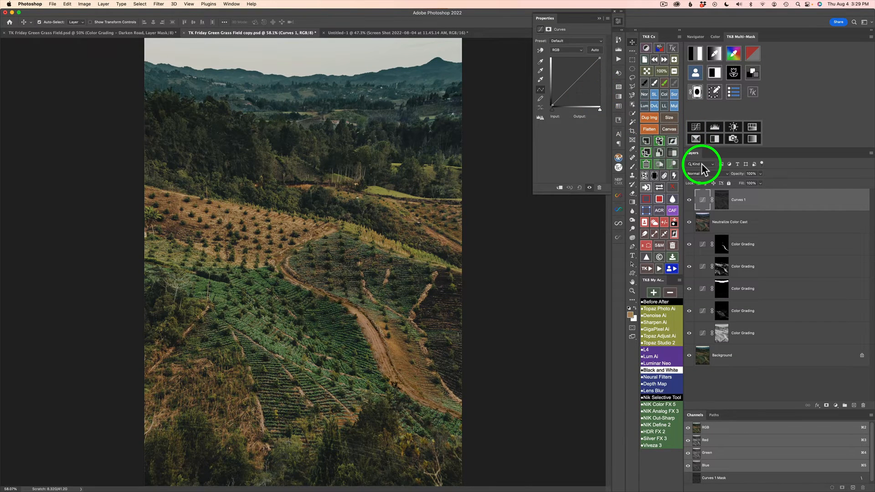
{"action": "left_click", "coordinate": [674, 95]}
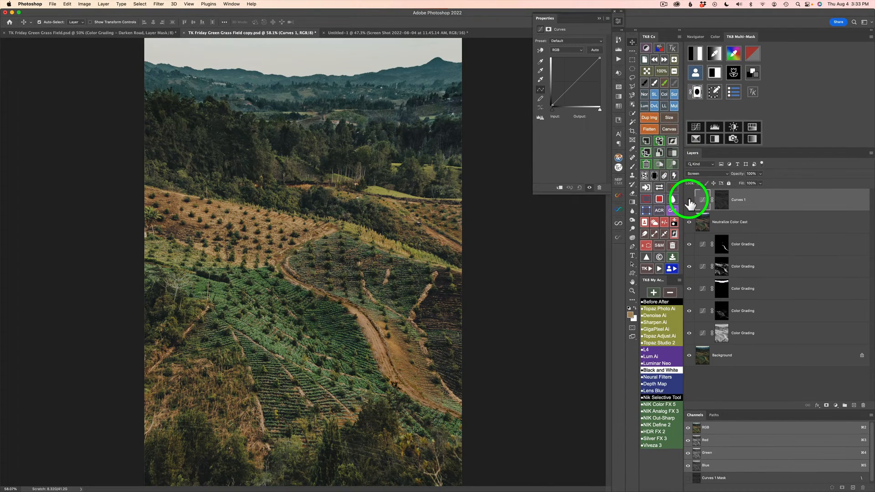
{"action": "left_click", "coordinate": [690, 200]}
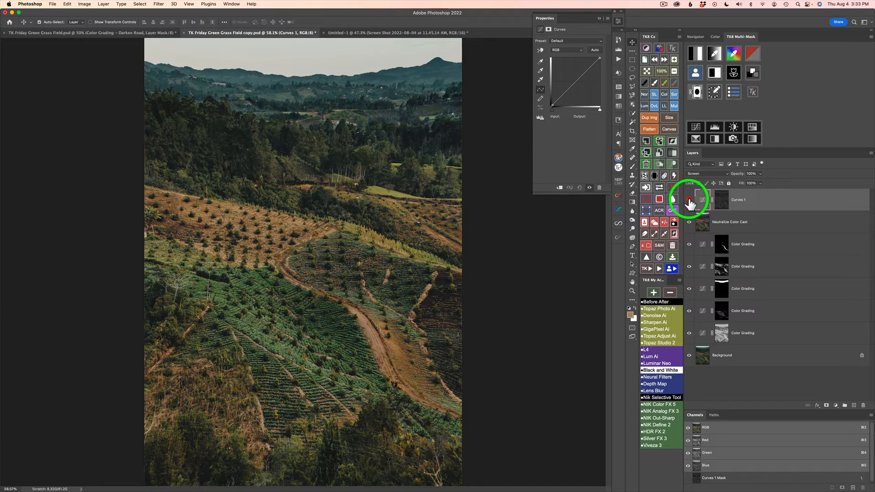
{"action": "left_click", "coordinate": [689, 200]}
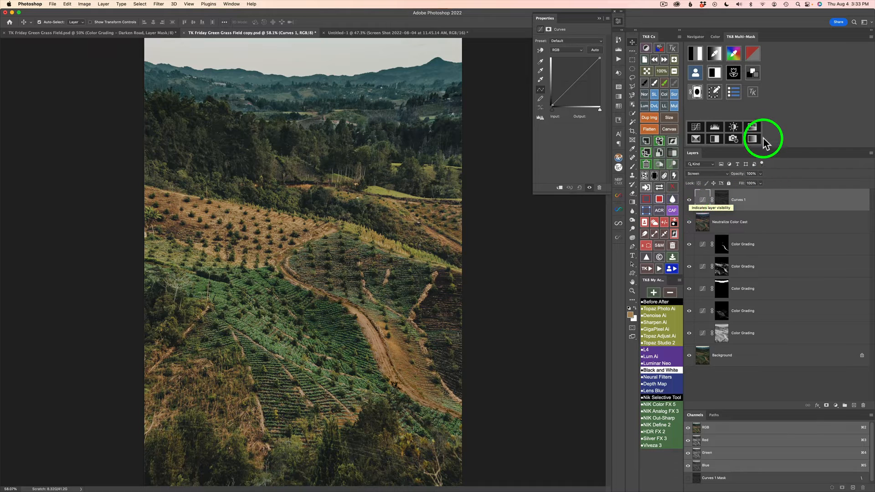
Change the Curves layer's mask to Midtones 2 after trying Midtones 3, and exit layer mask adjustment.
{"action": "left_click", "coordinate": [695, 93]}
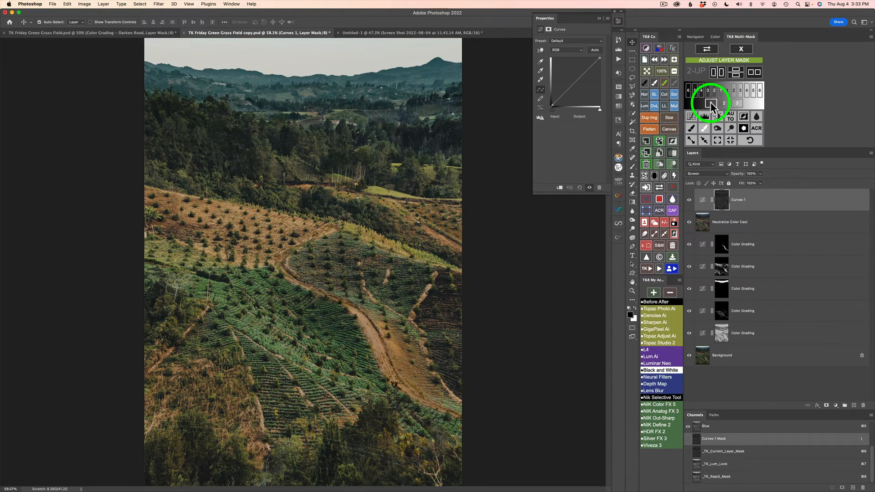
{"action": "left_click", "coordinate": [724, 103]}
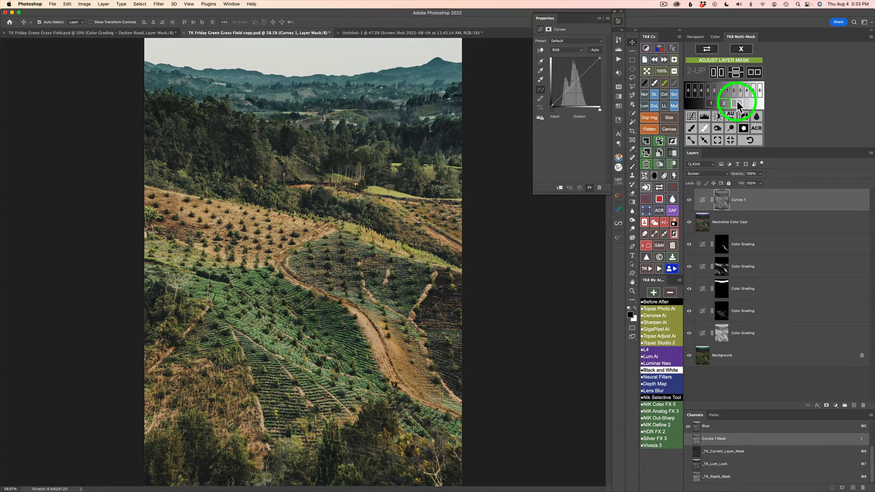
{"action": "left_click", "coordinate": [737, 104]}
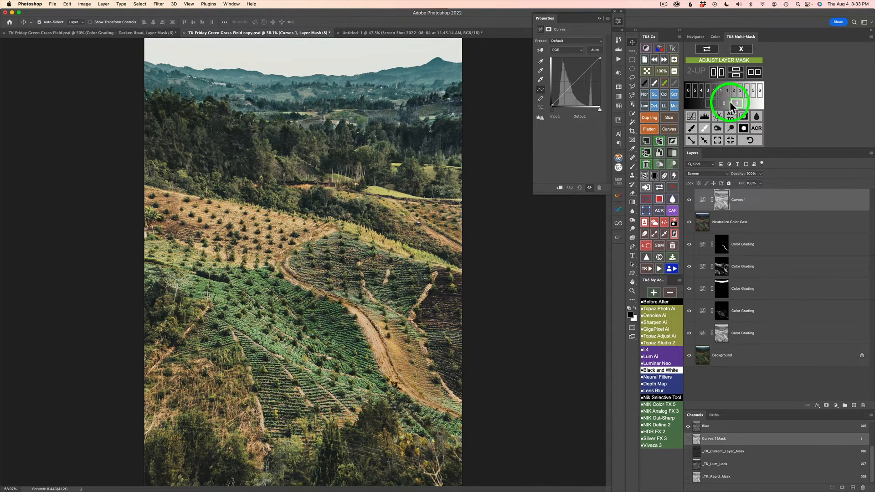
{"action": "left_click", "coordinate": [724, 104]}
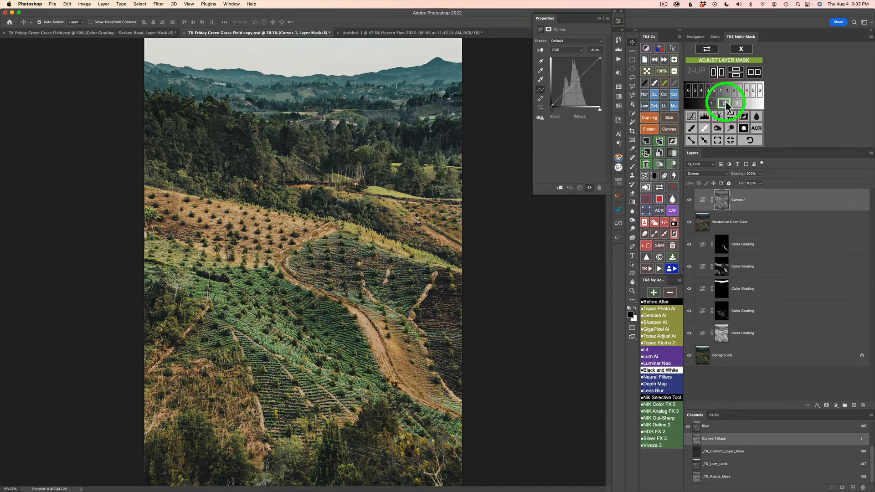
{"action": "left_click", "coordinate": [742, 49]}
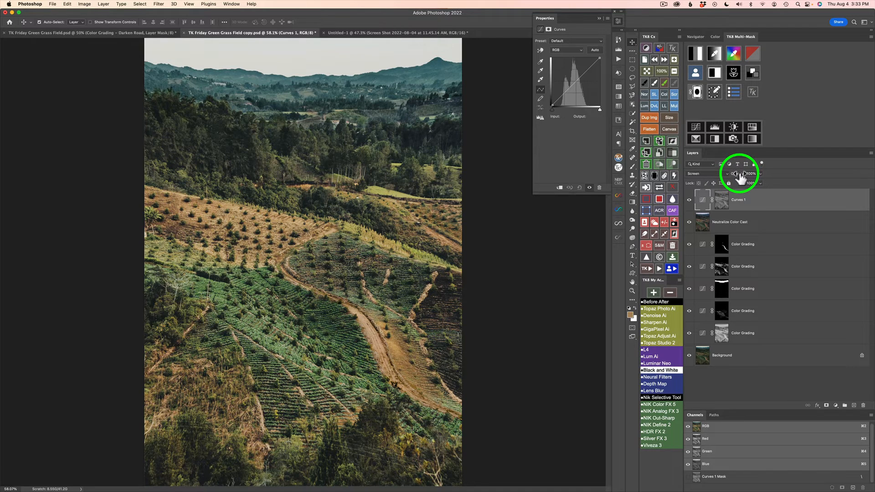
Set the midtone Curves layer's opacity to 81% and compare before and after.
{"action": "left_click_drag", "start_coordinate": [740, 178], "coordinate": [729, 173]}
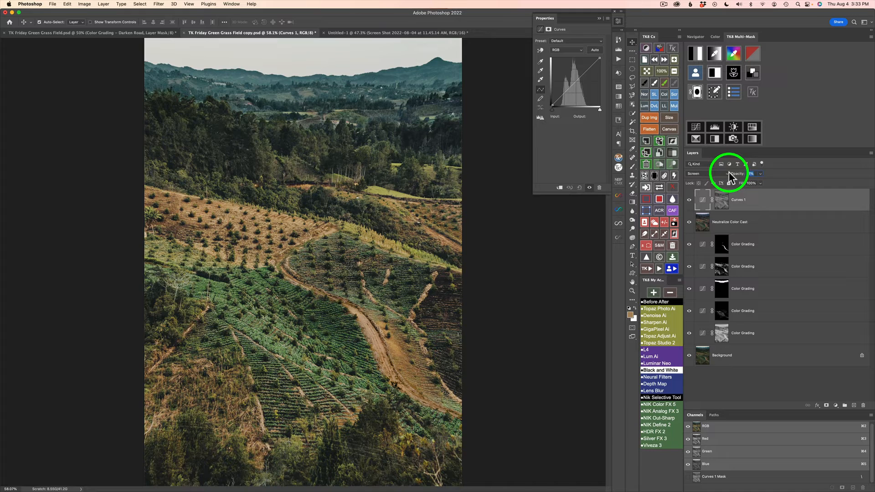
{"action": "left_click", "coordinate": [724, 171]}
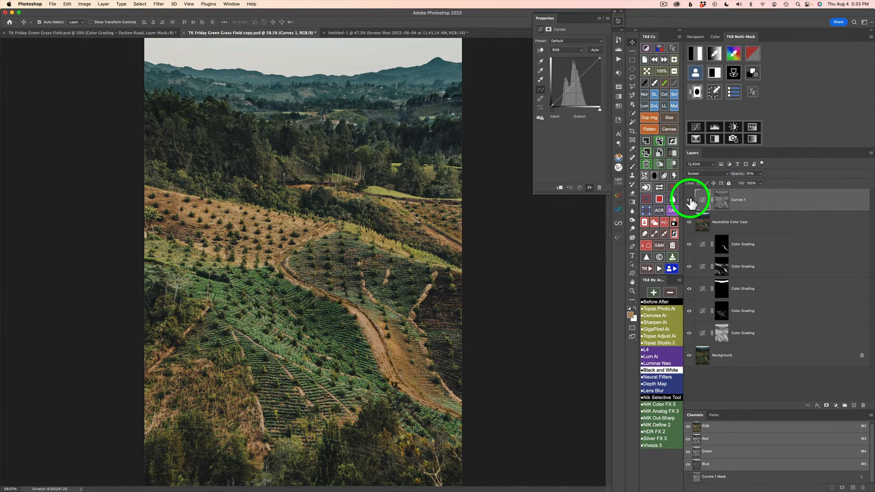
{"action": "left_click", "coordinate": [689, 199]}
{"action": "left_click", "coordinate": [689, 199]}
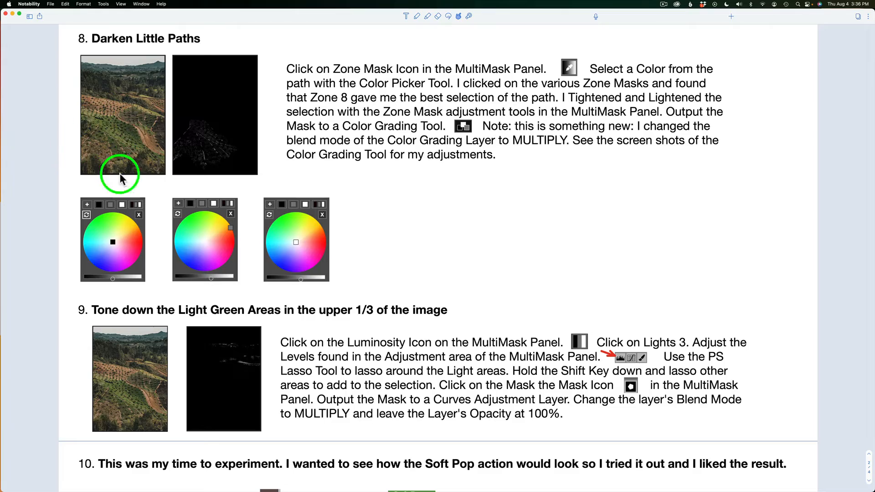
Review the Notability notes up to the instruction on toning down the upper light green areas, and return to Photoshop.
{"action": "scroll", "coordinate": [154, 137], "scroll_direction": "up", "scroll_amount": 20}
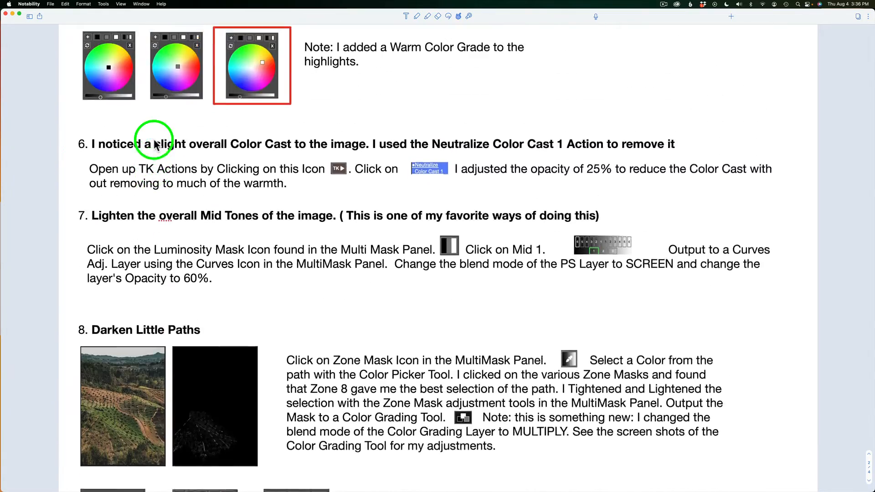
{"action": "scroll", "coordinate": [153, 140], "scroll_direction": "up", "scroll_amount": 5}
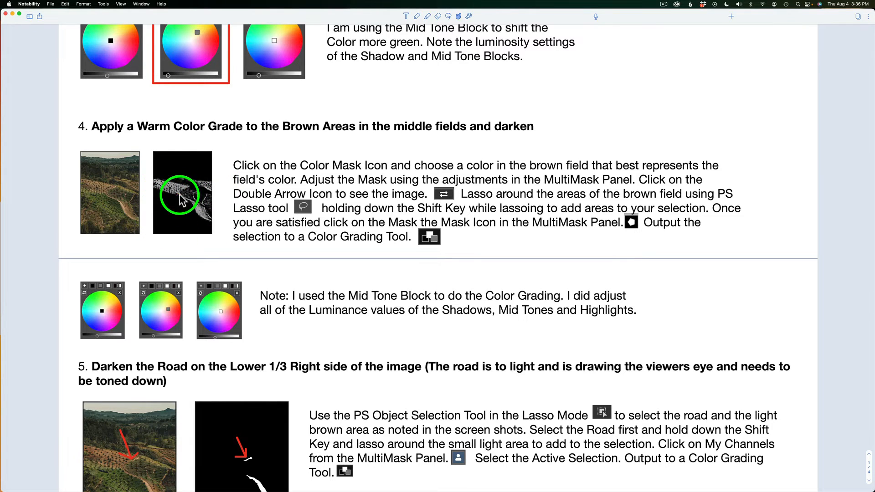
{"action": "scroll", "coordinate": [211, 209], "scroll_direction": "down", "scroll_amount": 10}
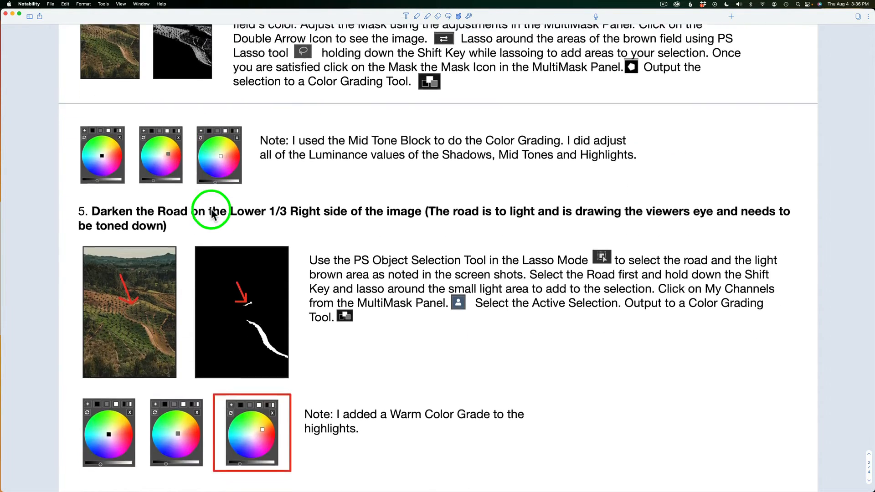
{"action": "scroll", "coordinate": [212, 212], "scroll_direction": "down", "scroll_amount": 15}
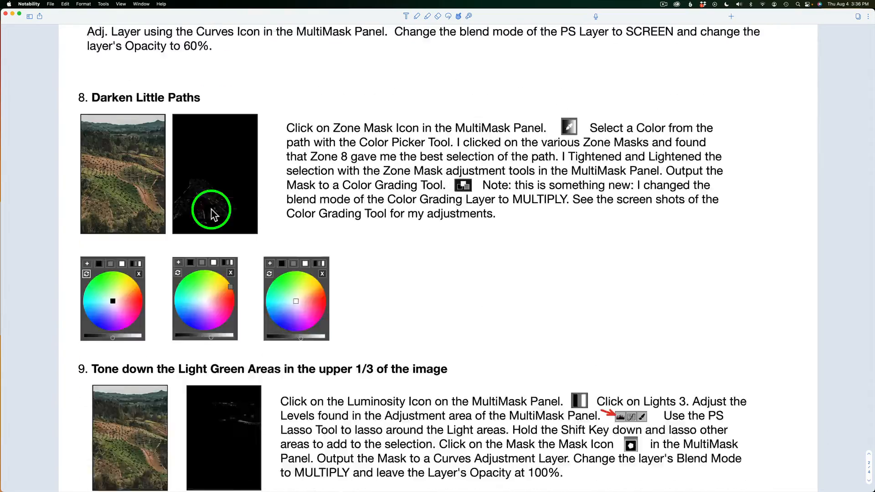
{"action": "scroll", "coordinate": [212, 212], "scroll_direction": "up", "scroll_amount": 1}
{"action": "scroll", "coordinate": [211, 209], "scroll_direction": "up", "scroll_amount": 2}
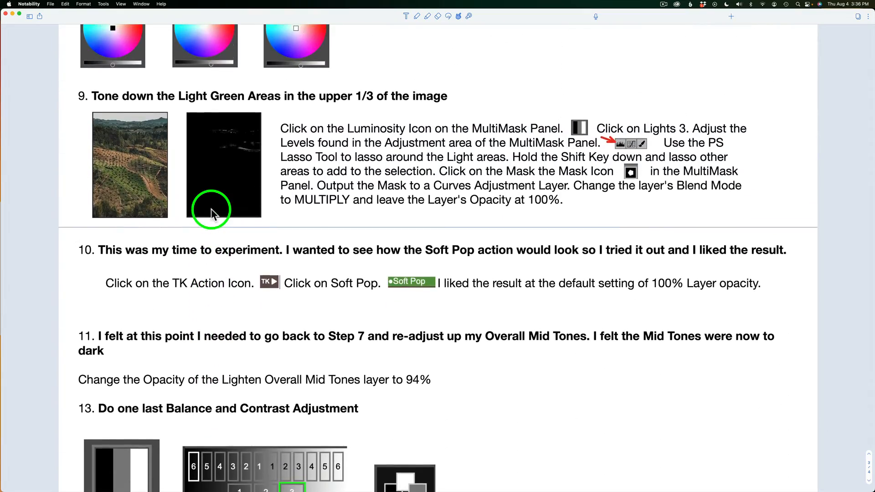
{"action": "scroll", "coordinate": [210, 208], "scroll_direction": "down", "scroll_amount": 1}
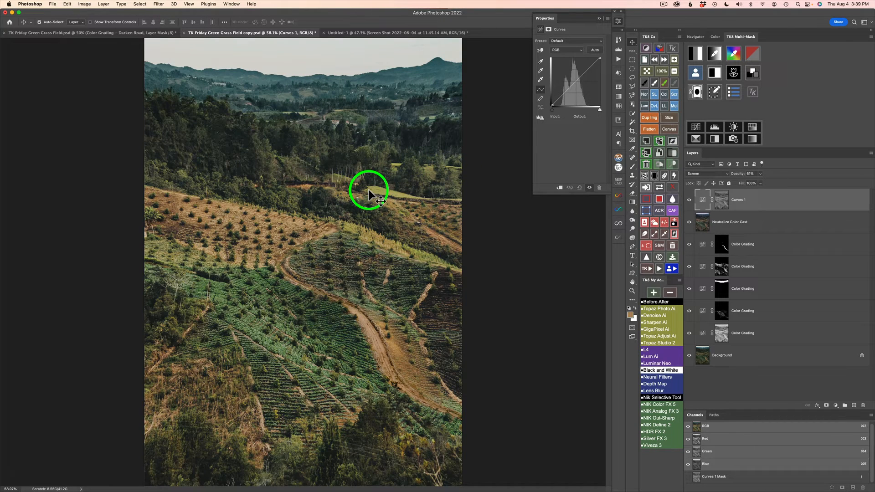
Generate a luminosity mask and choose Lights 3 to target the light green areas.
{"action": "left_click", "coordinate": [695, 55]}
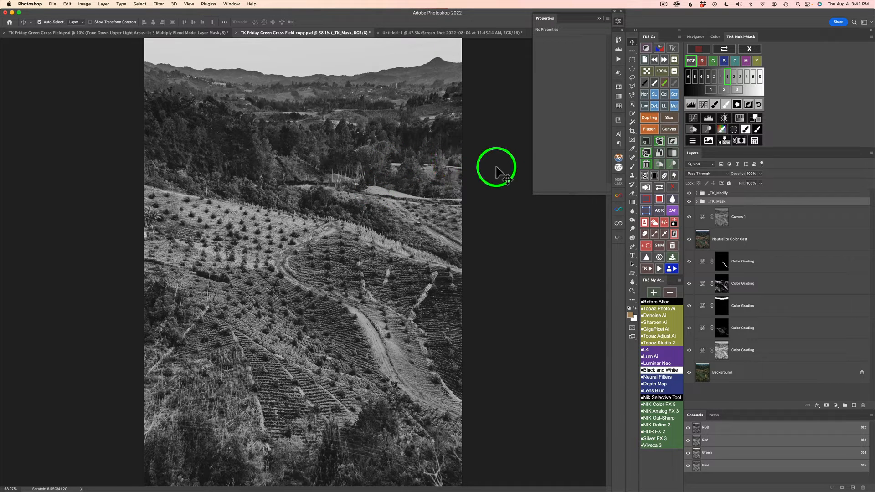
{"action": "left_click", "coordinate": [734, 80]}
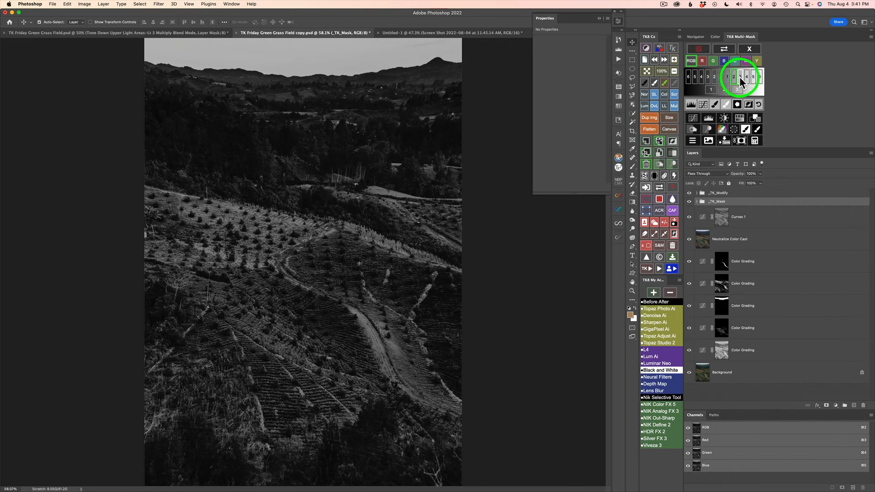
{"action": "left_click", "coordinate": [741, 81]}
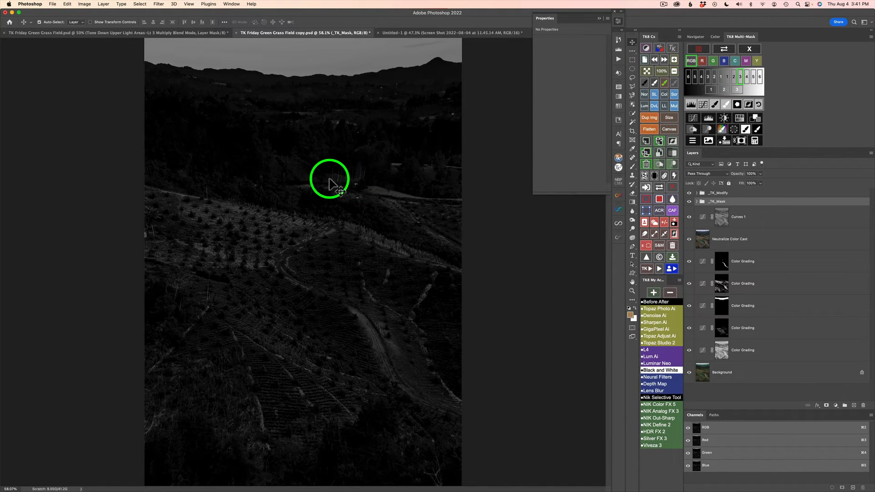
Strengthen the Lights 3 mask with Levels, setting the midtone input to 2.92 and the white input to 195.
{"action": "left_click", "coordinate": [691, 106]}
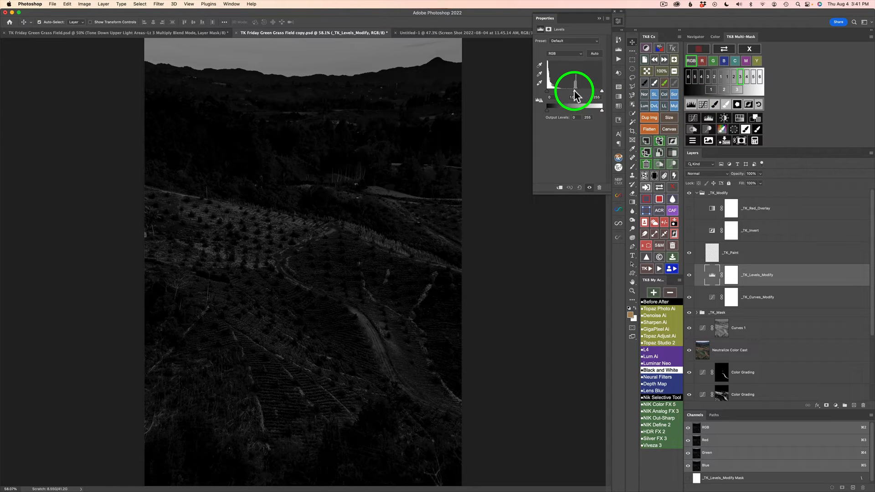
{"action": "left_click_drag", "start_coordinate": [574, 90], "coordinate": [555, 90]}
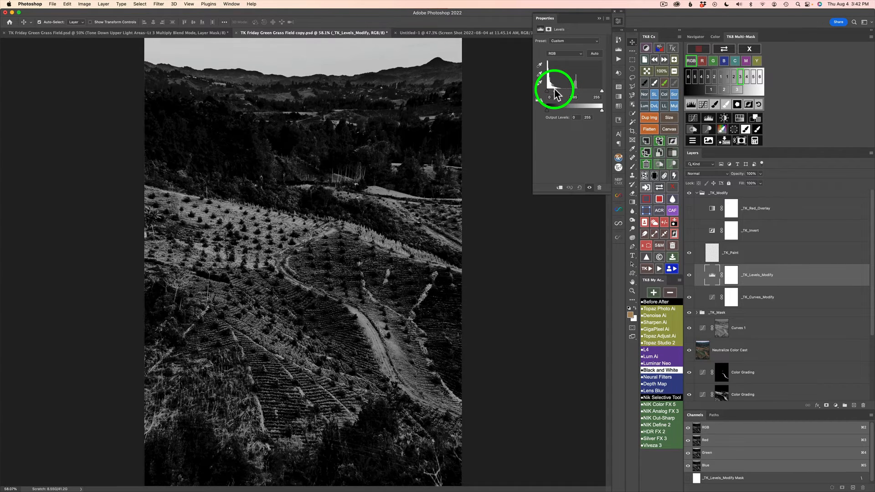
{"action": "mouse_move", "coordinate": [553, 90]}
{"action": "left_mouse_down"}
{"action": "mouse_move", "coordinate": [592, 90]}
{"action": "mouse_move", "coordinate": [548, 91]}
{"action": "left_mouse_up"}
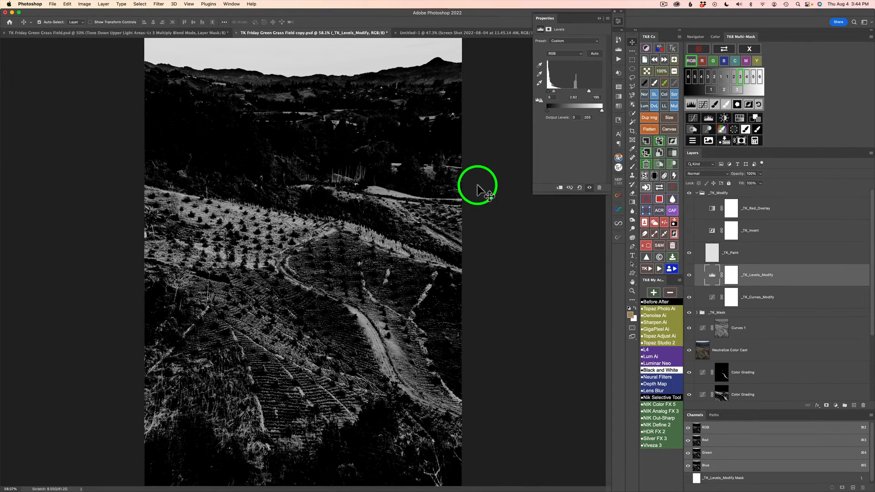
Select the light green areas in the upper third of the image with a freehand lasso.
{"action": "key", "text": "l"}
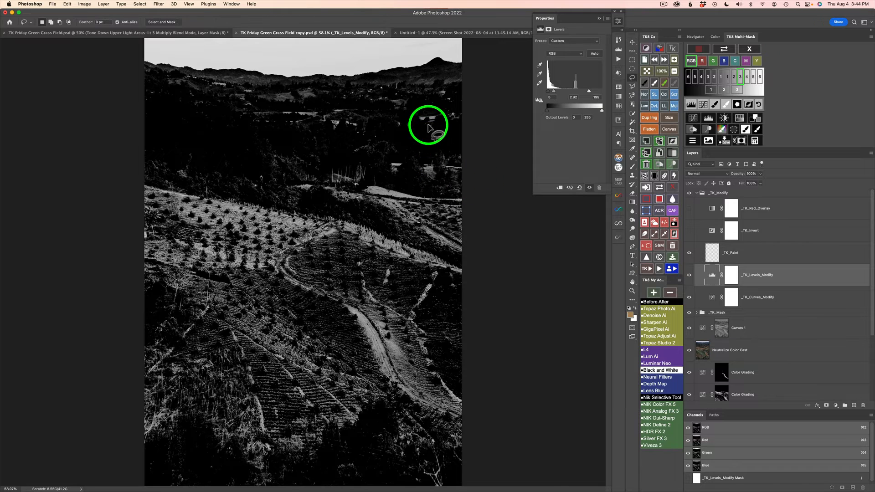
{"action": "mouse_move", "coordinate": [294, 116]}
{"action": "left_mouse_down"}
{"action": "mouse_move", "coordinate": [417, 121]}
{"action": "mouse_move", "coordinate": [467, 109]}
{"action": "mouse_move", "coordinate": [252, 110]}
{"action": "mouse_move", "coordinate": [243, 123]}
{"action": "mouse_move", "coordinate": [297, 128]}
{"action": "mouse_move", "coordinate": [257, 149]}
{"action": "mouse_move", "coordinate": [267, 174]}
{"action": "mouse_move", "coordinate": [292, 186]}
{"action": "mouse_move", "coordinate": [439, 201]}
{"action": "mouse_move", "coordinate": [457, 199]}
{"action": "mouse_move", "coordinate": [478, 137]}
{"action": "mouse_move", "coordinate": [471, 102]}
{"action": "left_mouse_up"}
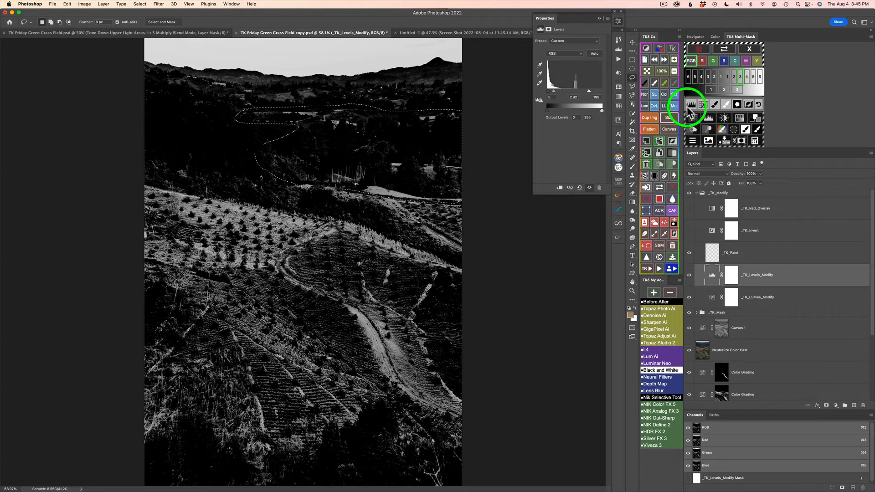
Restrict the Lights 3 mask to the lassoed area without feathering, and paint black over stray edges of the masked area.
{"action": "left_click", "coordinate": [737, 105]}
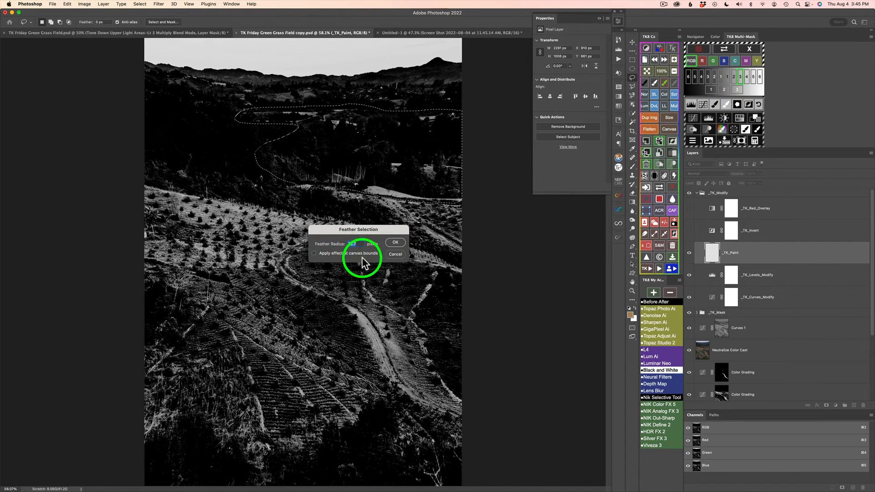
{"action": "left_click", "coordinate": [395, 255]}
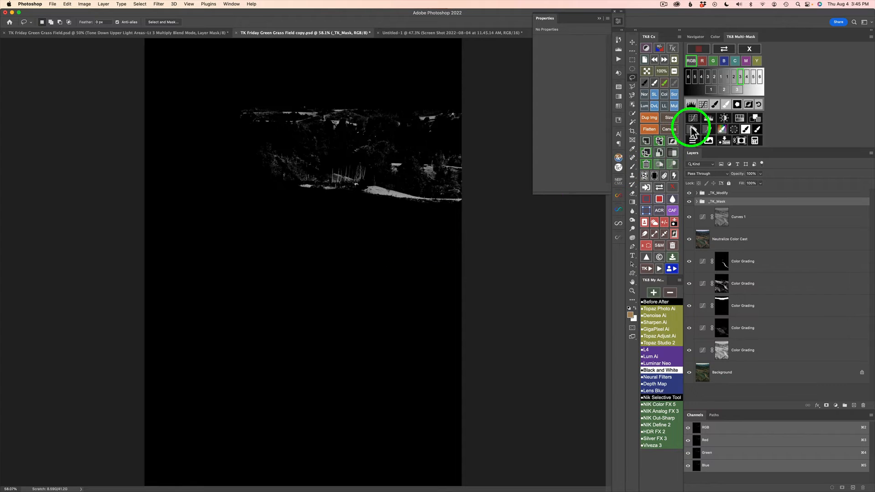
{"action": "left_click", "coordinate": [714, 104]}
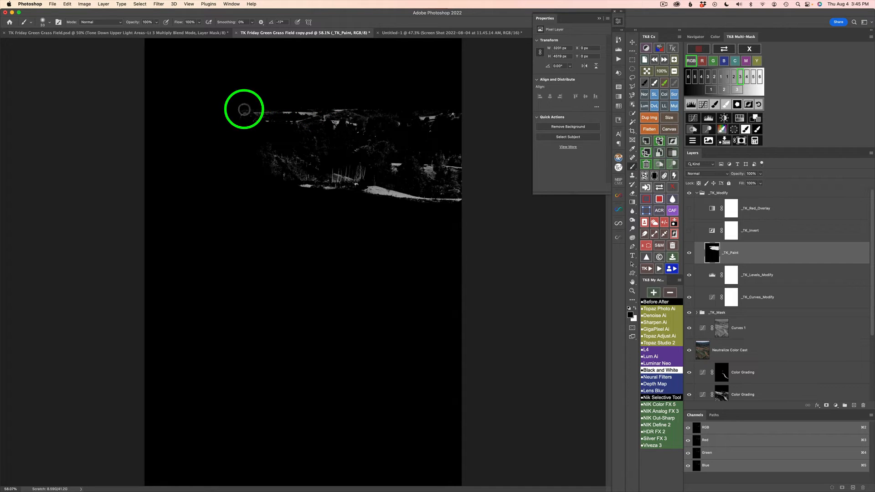
{"action": "left_click_drag", "start_coordinate": [252, 107], "coordinate": [252, 108]}
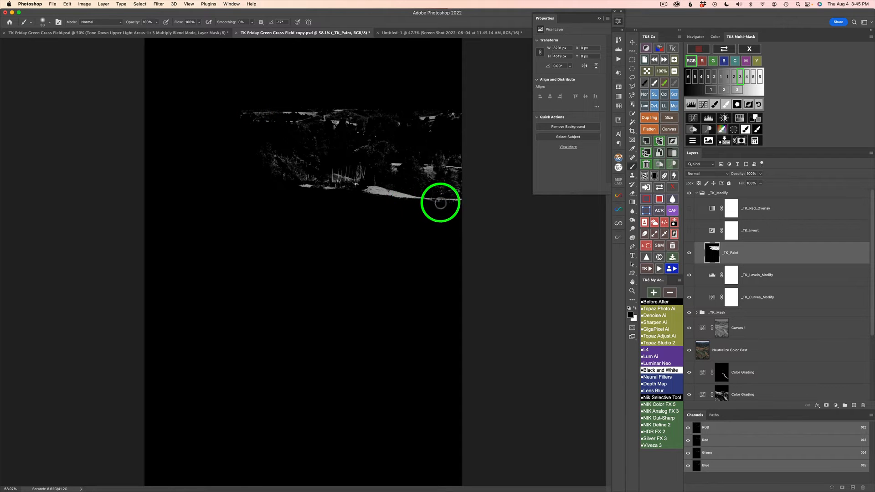
{"action": "left_click_drag", "start_coordinate": [466, 203], "coordinate": [466, 199]}
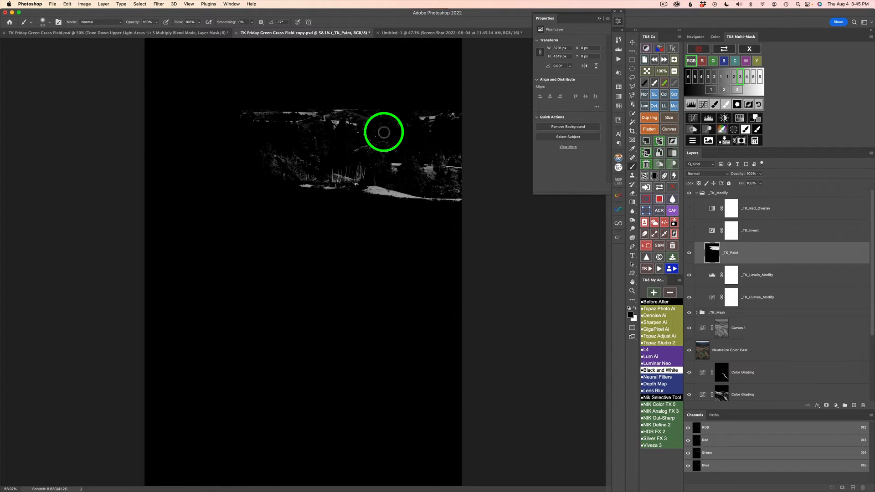
Output the mask to a Curves adjustment layer, set its blend mode to Multiply with 60% opacity, and check the effect.
{"action": "left_click", "coordinate": [693, 118]}
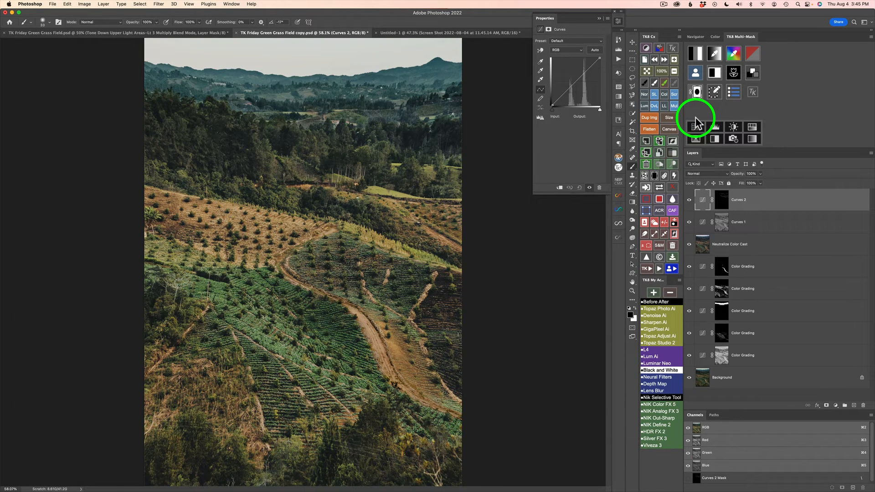
{"action": "left_click", "coordinate": [674, 107]}
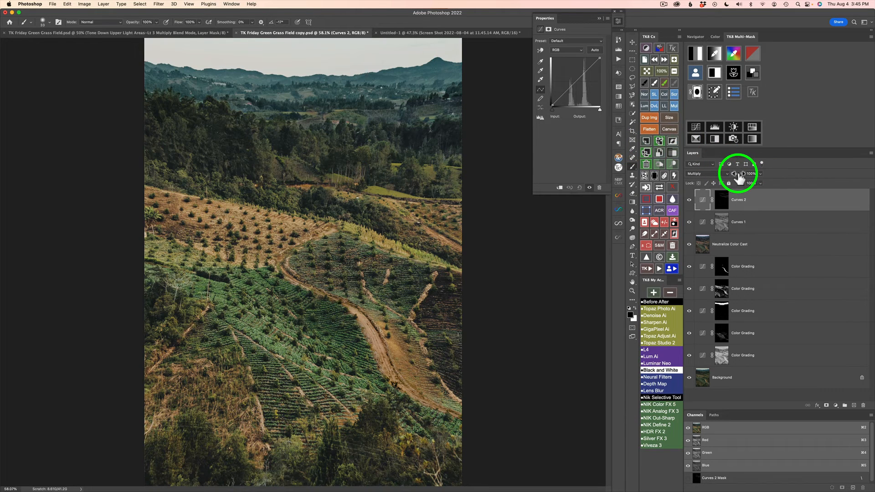
{"action": "left_click_drag", "start_coordinate": [737, 175], "coordinate": [615, 161]}
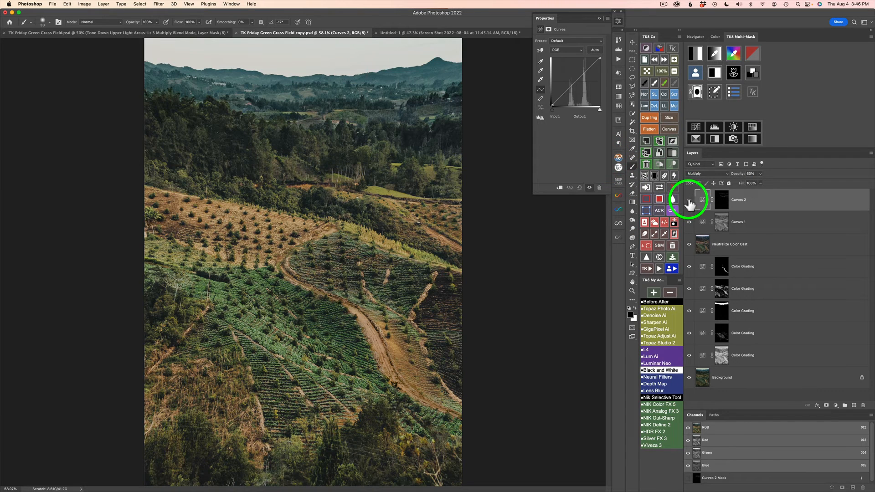
{"action": "left_click", "coordinate": [688, 201]}
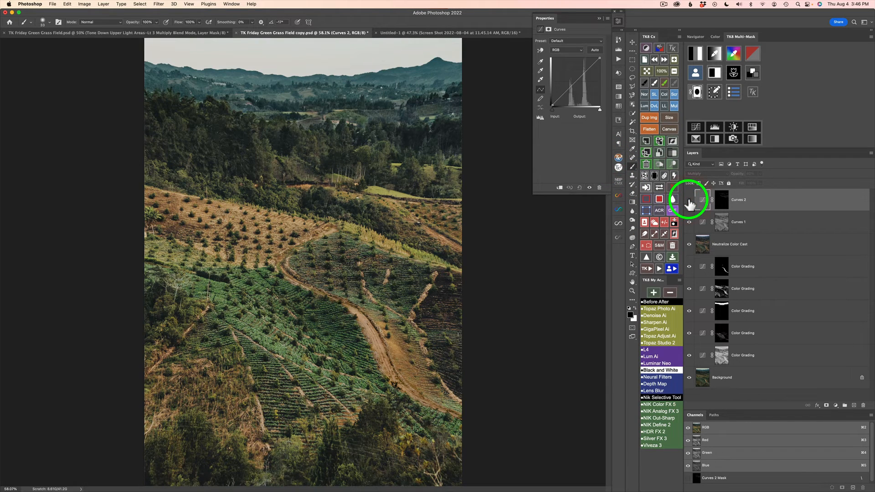
{"action": "left_click", "coordinate": [689, 201]}
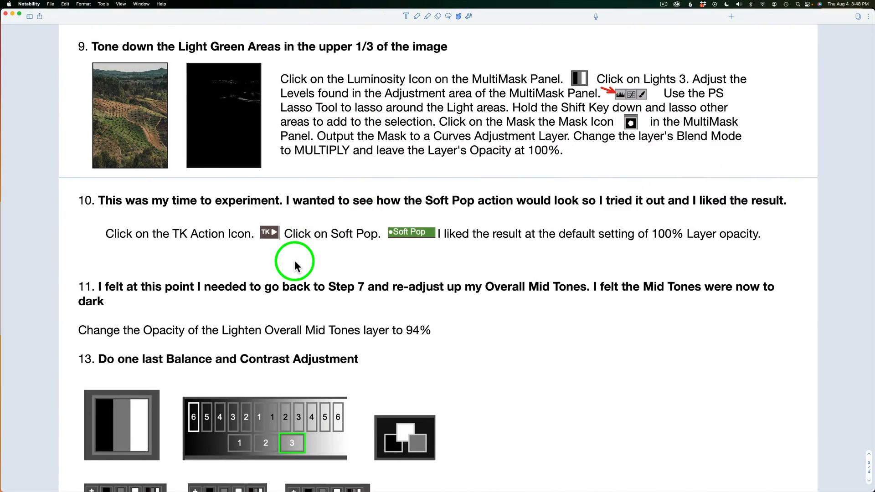
Read the Soft Pop instruction in the notes, then return to Photoshop and run the TK8 Soft Pop action.
{"action": "scroll", "coordinate": [294, 261], "scroll_direction": "down", "scroll_amount": 5}
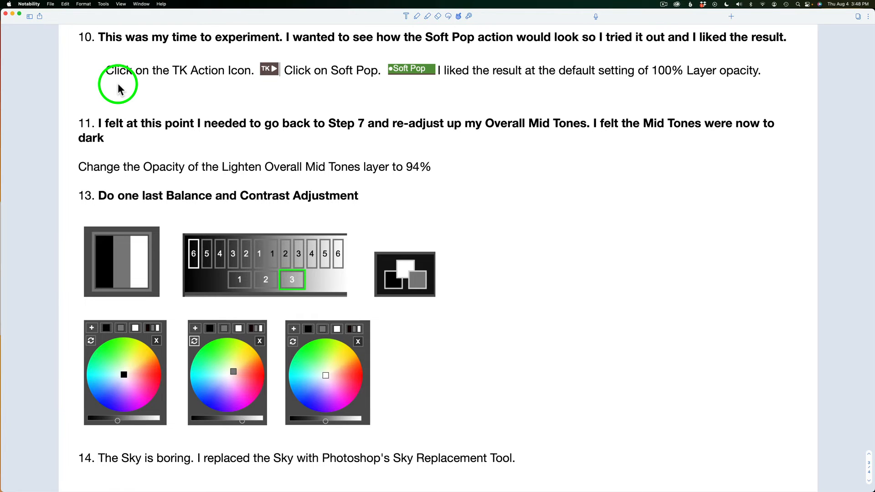
{"action": "key", "text": "ctrl+Right"}
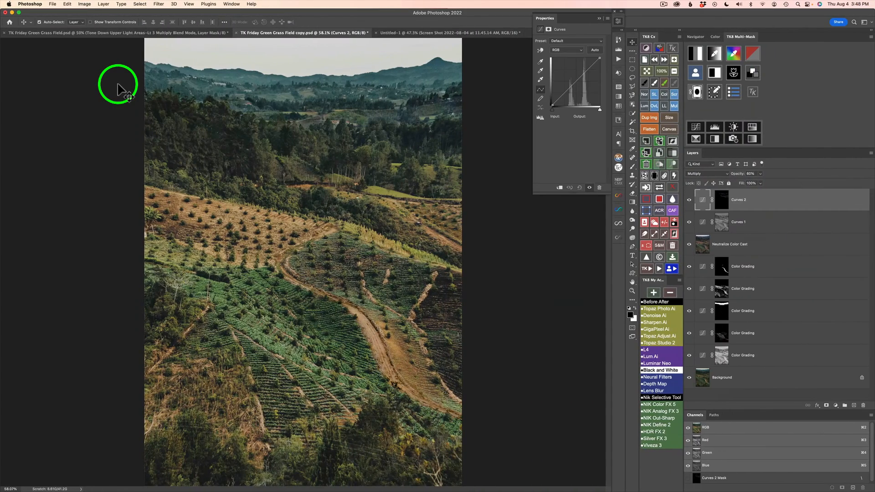
{"action": "left_click", "coordinate": [646, 269]}
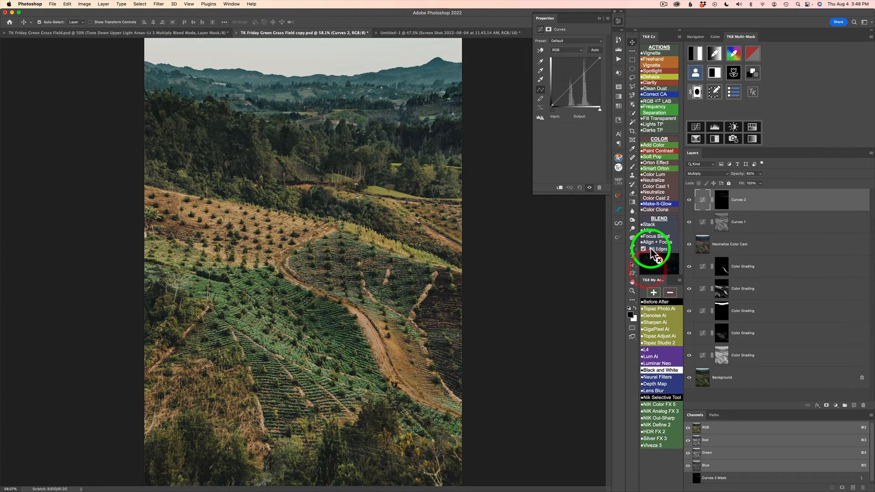
{"action": "left_click", "coordinate": [655, 157]}
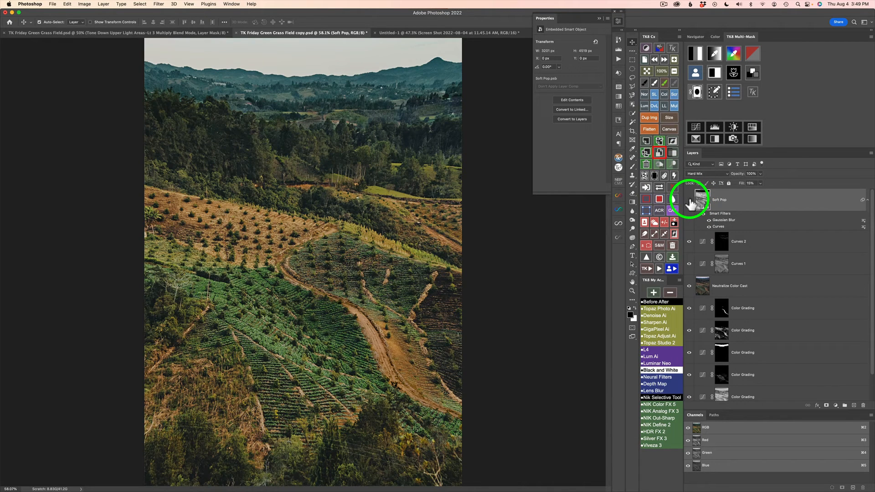
Compare the image with and without the Soft Pop layer, both in full view and close up on the planted fields.
{"action": "left_click", "coordinate": [689, 200]}
{"action": "left_click", "coordinate": [689, 199]}
{"action": "left_click", "coordinate": [689, 199]}
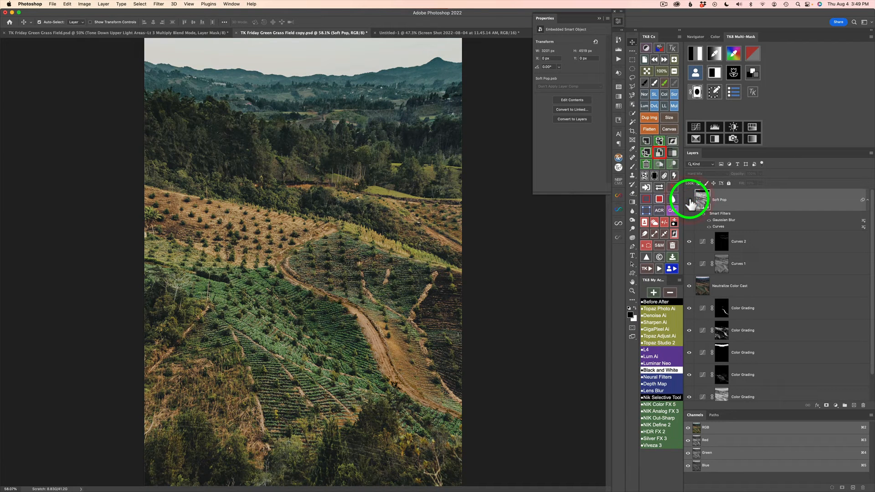
{"action": "left_click", "coordinate": [689, 200]}
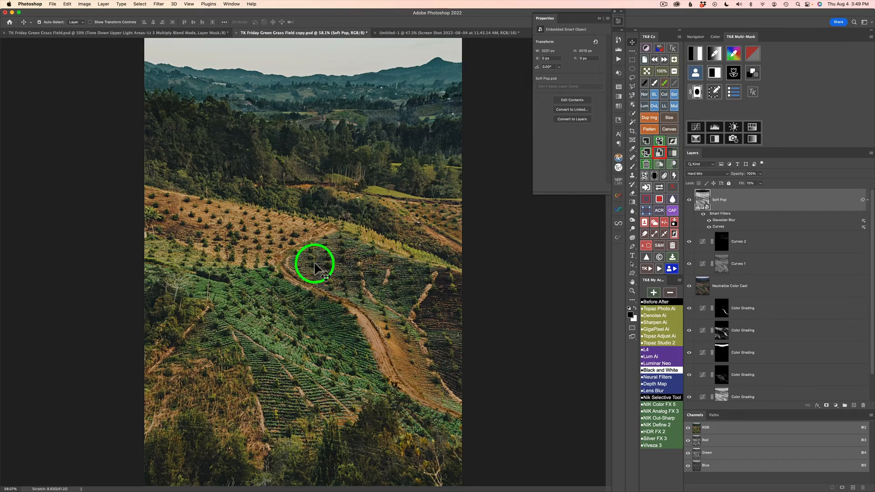
{"action": "key", "text": "super+plus"}
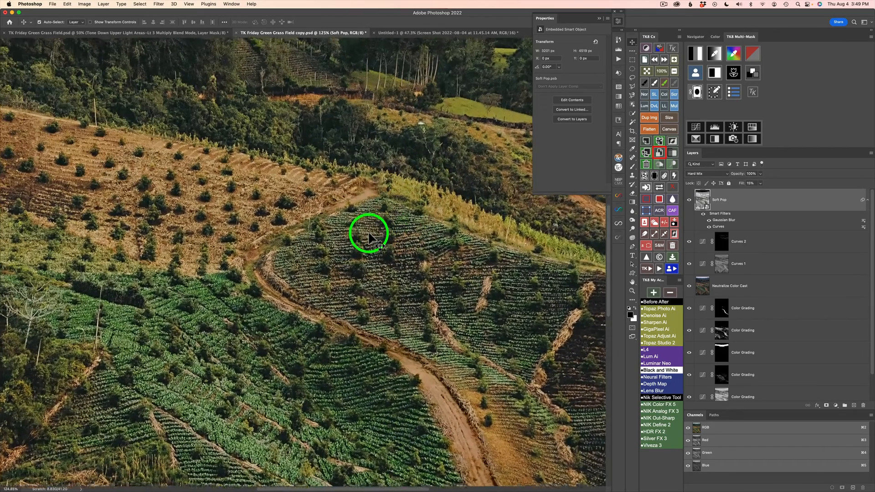
{"action": "scroll", "coordinate": [370, 236], "scroll_direction": "down", "scroll_amount": 5}
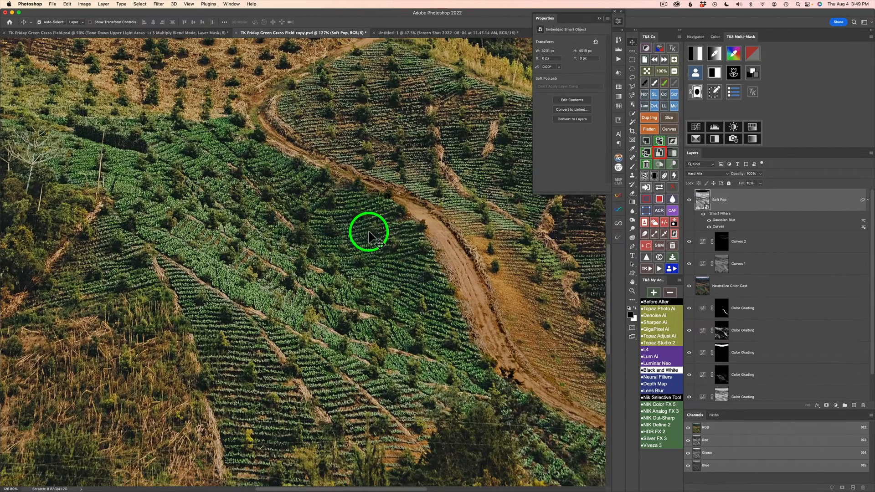
{"action": "left_click", "coordinate": [689, 200]}
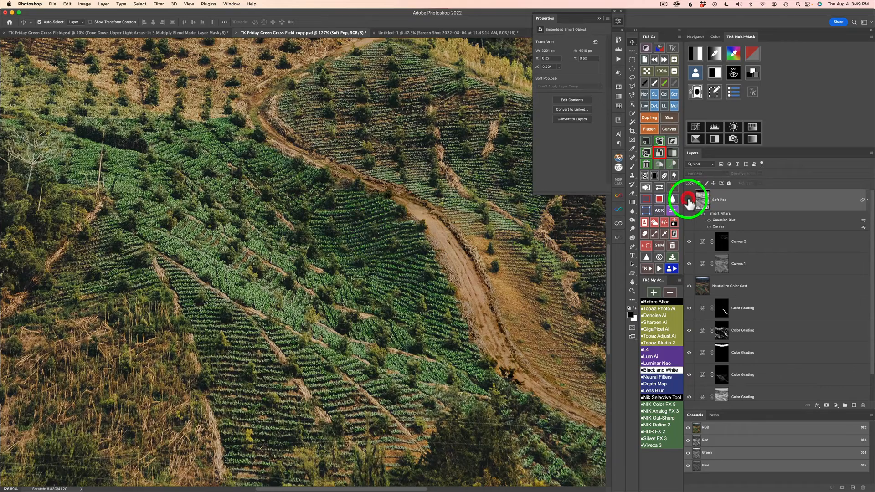
{"action": "left_click", "coordinate": [688, 200]}
{"action": "left_click", "coordinate": [689, 200]}
{"action": "left_click", "coordinate": [689, 200]}
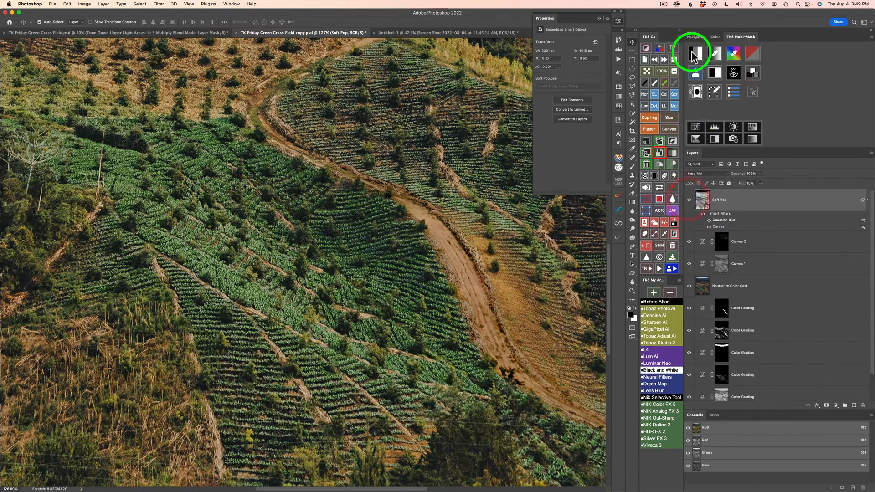
{"action": "left_click", "coordinate": [648, 71]}
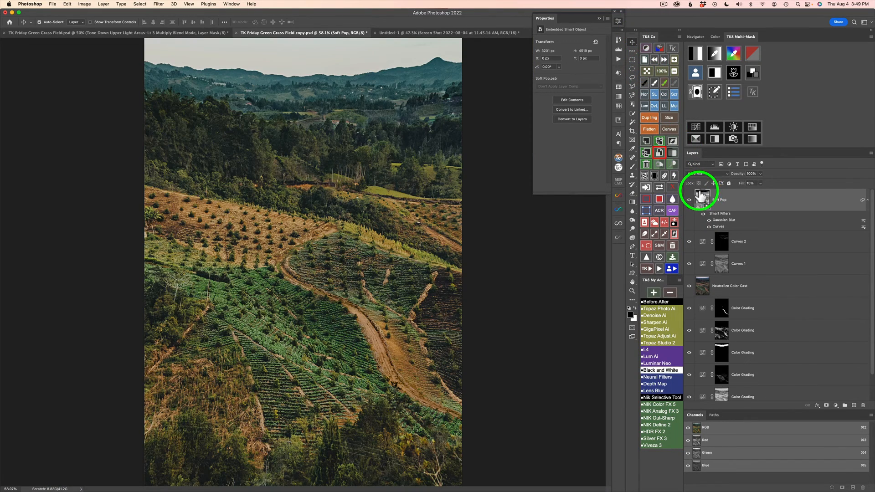
{"action": "left_click", "coordinate": [689, 200]}
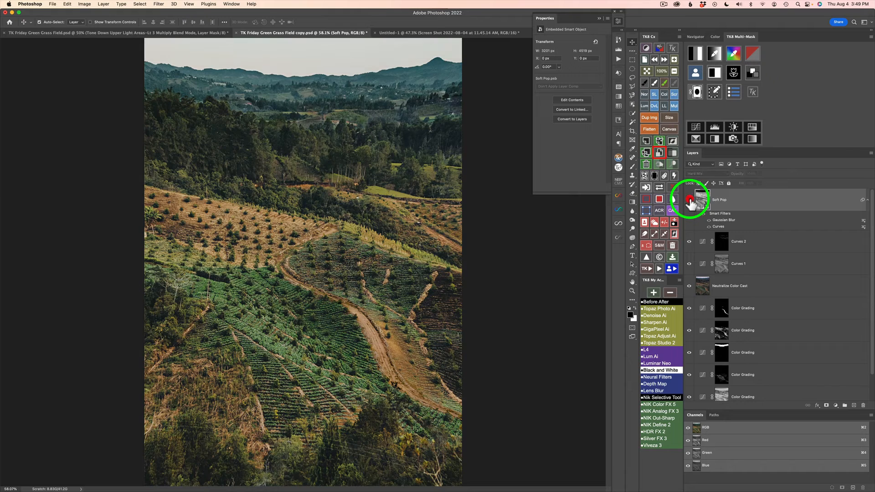
{"action": "left_click", "coordinate": [689, 200]}
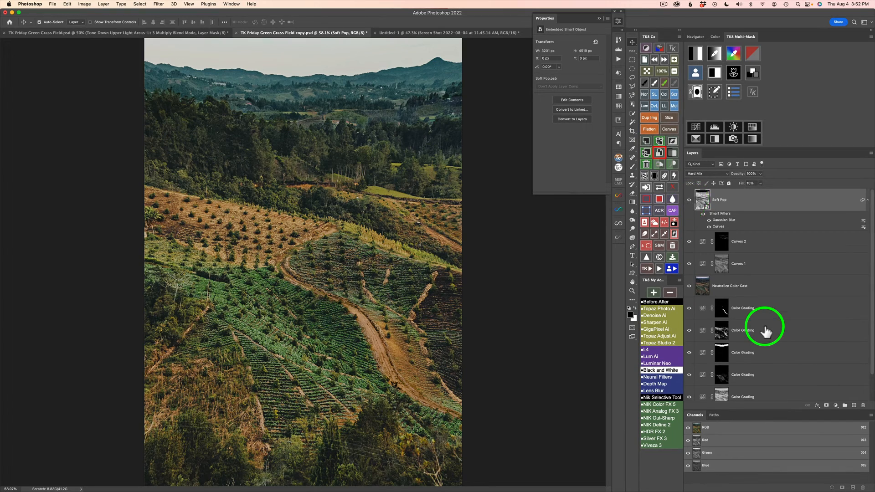
Generate a luminosity mask, choose Midtones 3, and output it to a Color Grading adjustment layer above Soft Pop.
{"action": "scroll", "coordinate": [761, 328], "scroll_direction": "down", "scroll_amount": 1}
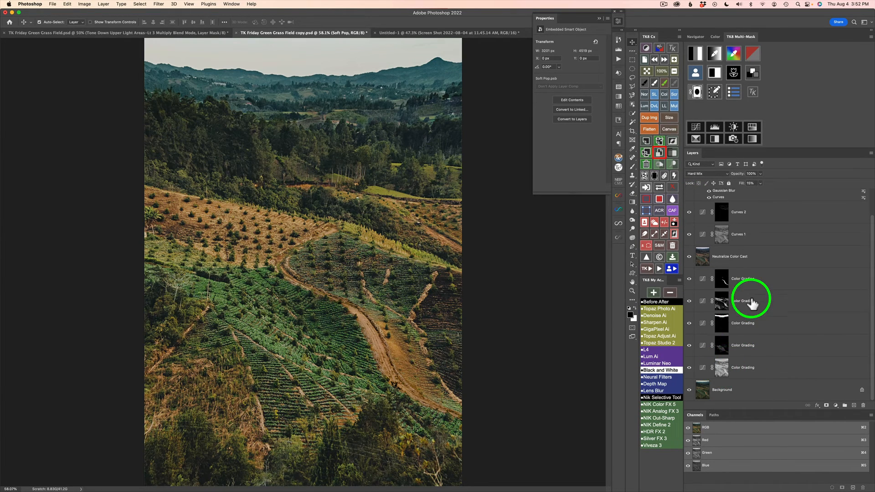
{"action": "scroll", "coordinate": [754, 306], "scroll_direction": "up", "scroll_amount": 1}
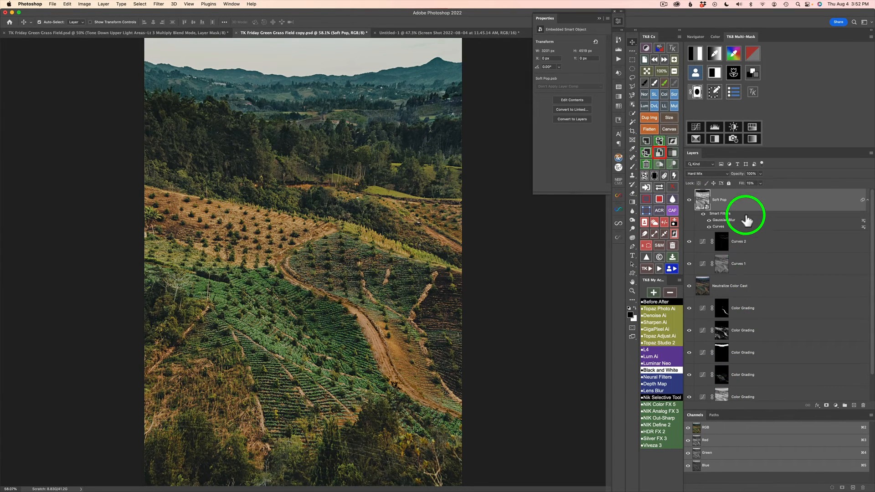
{"action": "left_click", "coordinate": [695, 53]}
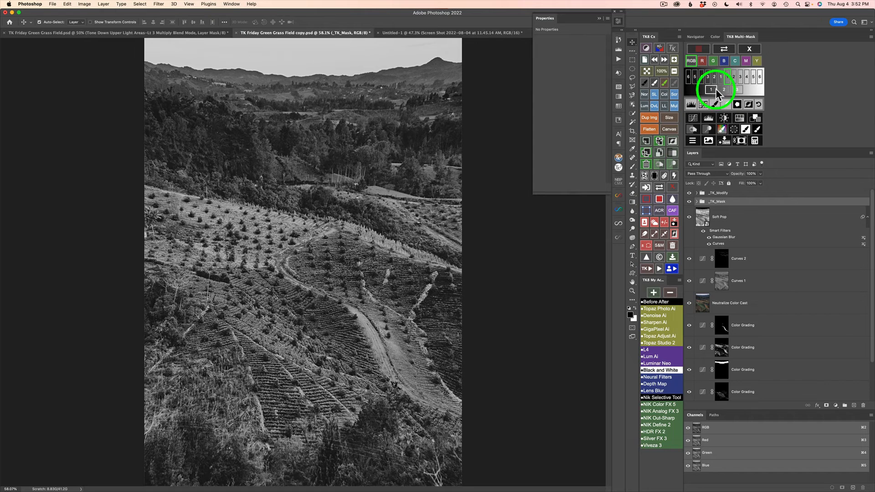
{"action": "left_click", "coordinate": [737, 91]}
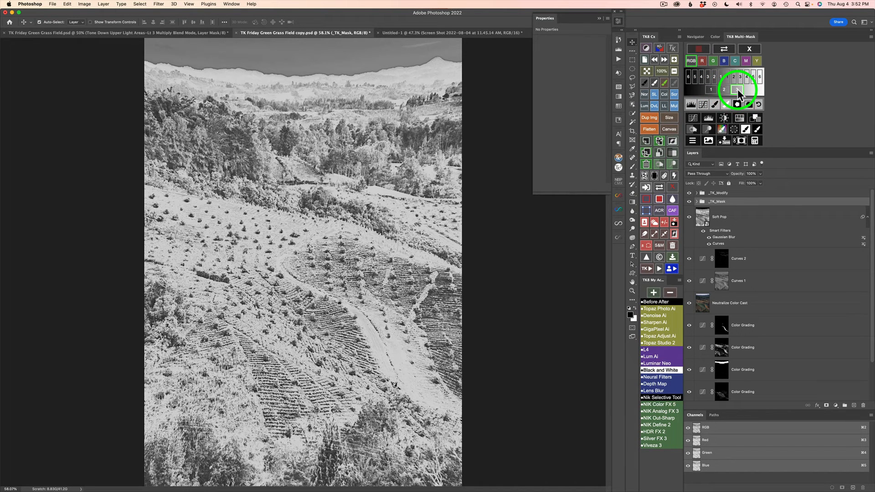
{"action": "left_click", "coordinate": [755, 118]}
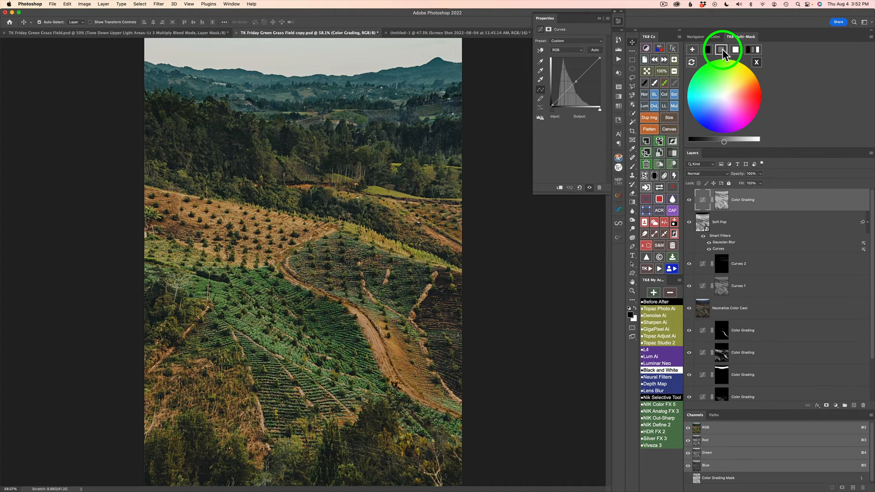
Lighten the midtones, slightly darken the shadows and brighten the highlights on the new Color Grading layer, and compare before and after.
{"action": "left_click", "coordinate": [722, 52]}
{"action": "left_click_drag", "start_coordinate": [723, 142], "coordinate": [737, 142]}
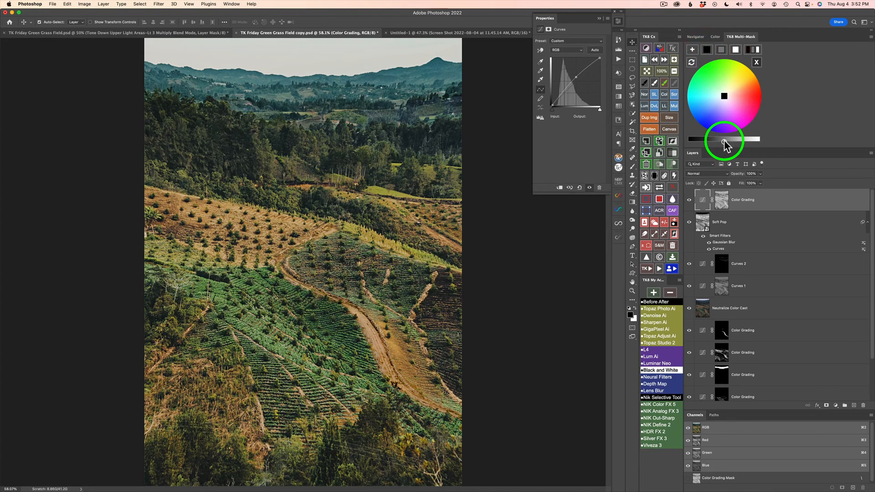
{"action": "left_click_drag", "start_coordinate": [723, 142], "coordinate": [716, 141]}
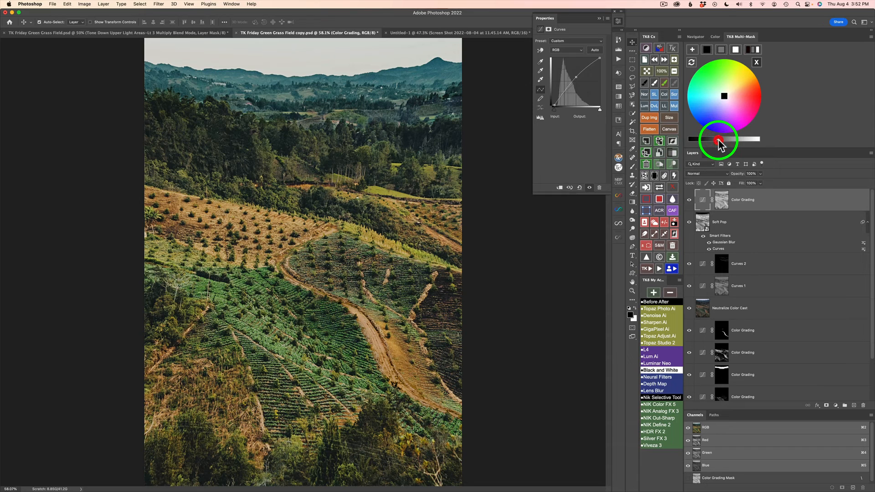
{"action": "left_click", "coordinate": [735, 49]}
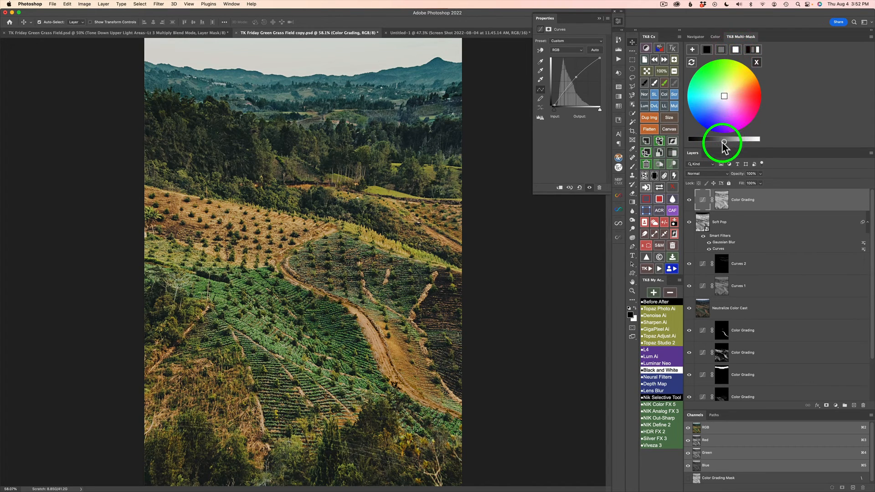
{"action": "left_click_drag", "start_coordinate": [723, 141], "coordinate": [738, 143]}
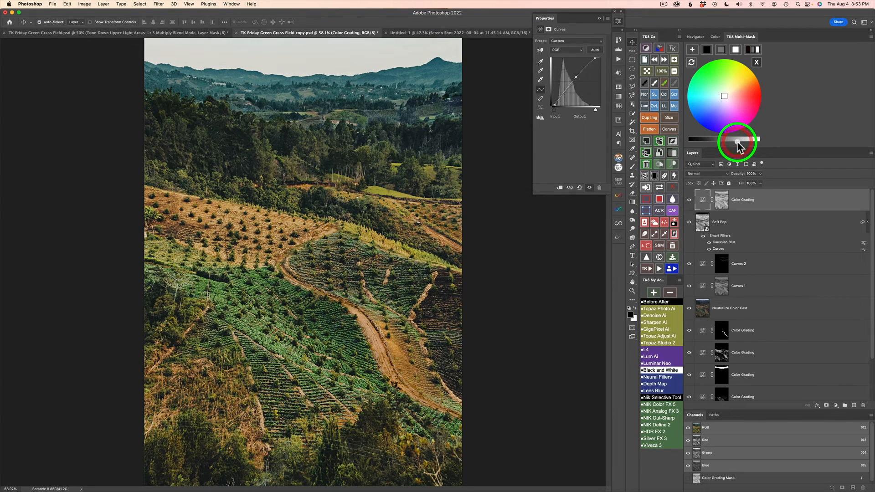
{"action": "left_click", "coordinate": [735, 141]}
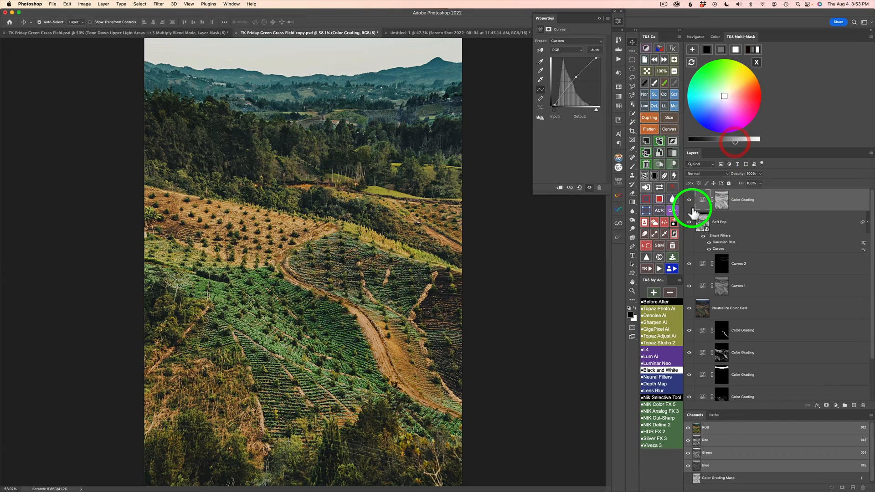
{"action": "left_click", "coordinate": [689, 200]}
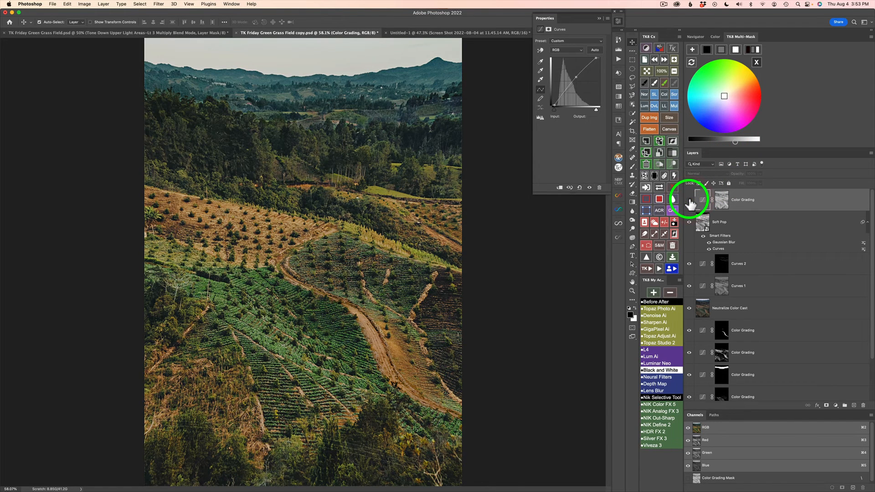
{"action": "left_click", "coordinate": [689, 200]}
{"action": "left_click", "coordinate": [688, 200]}
{"action": "left_click", "coordinate": [689, 200]}
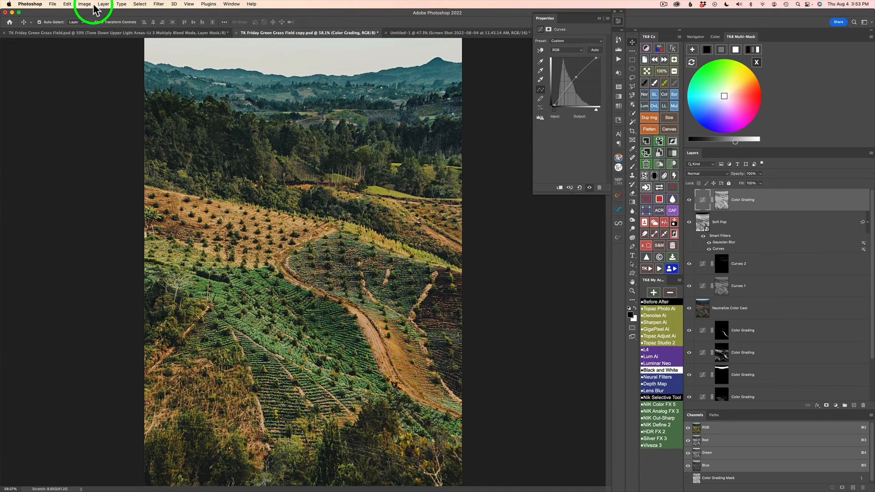
Stamp all visible layers into a new layer above Color Grading and start Sky Replacement on it, keeping the grey cloudy sky preset.
{"action": "left_click", "coordinate": [67, 5]}
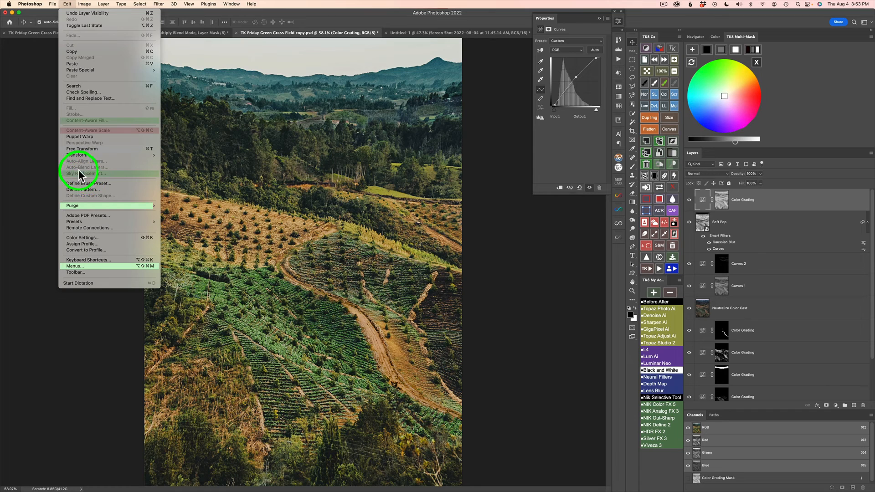
{"action": "left_click", "coordinate": [518, 234]}
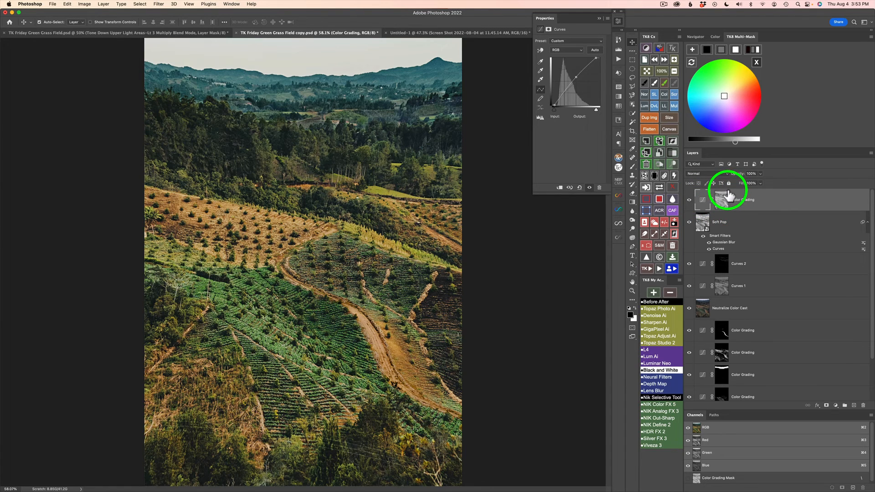
{"action": "left_click", "coordinate": [659, 141]}
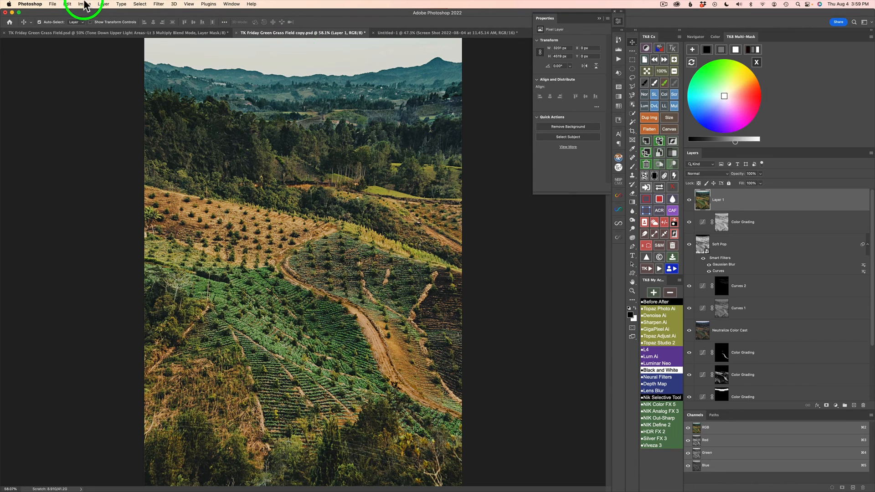
{"action": "left_click", "coordinate": [68, 4]}
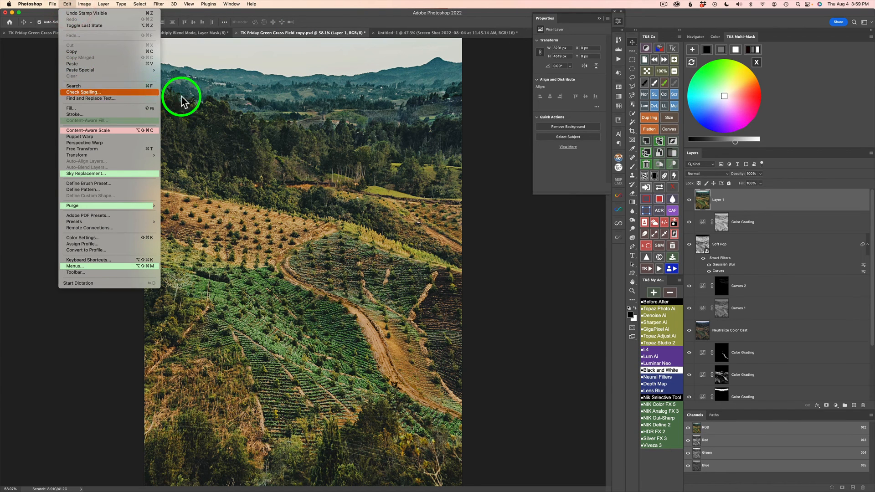
{"action": "left_click", "coordinate": [107, 174]}
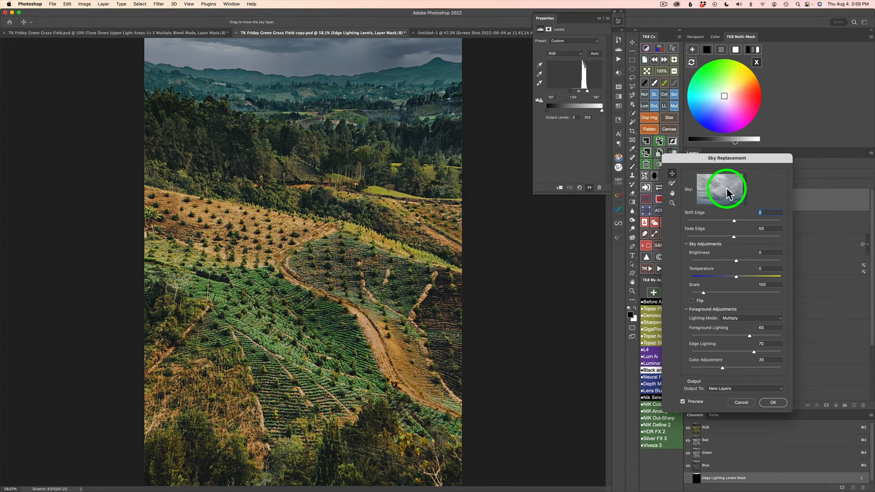
{"action": "left_click", "coordinate": [745, 190]}
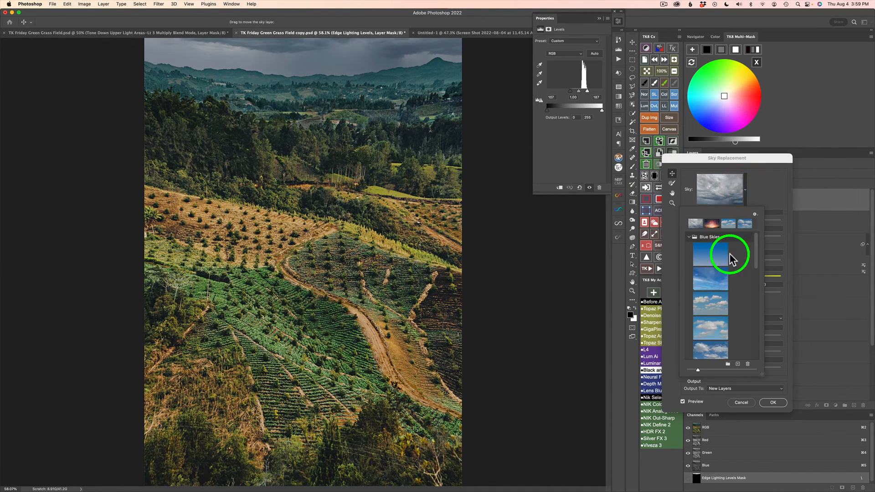
{"action": "left_click", "coordinate": [770, 190]}
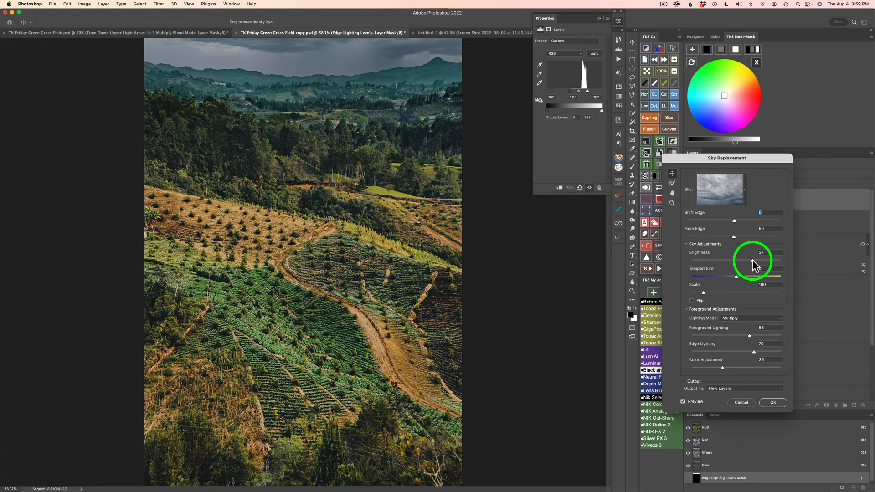
Set the replacement sky's brightness to 80 and its temperature to about 37, and output the result to new layers.
{"action": "left_click_drag", "start_coordinate": [752, 259], "coordinate": [771, 260]}
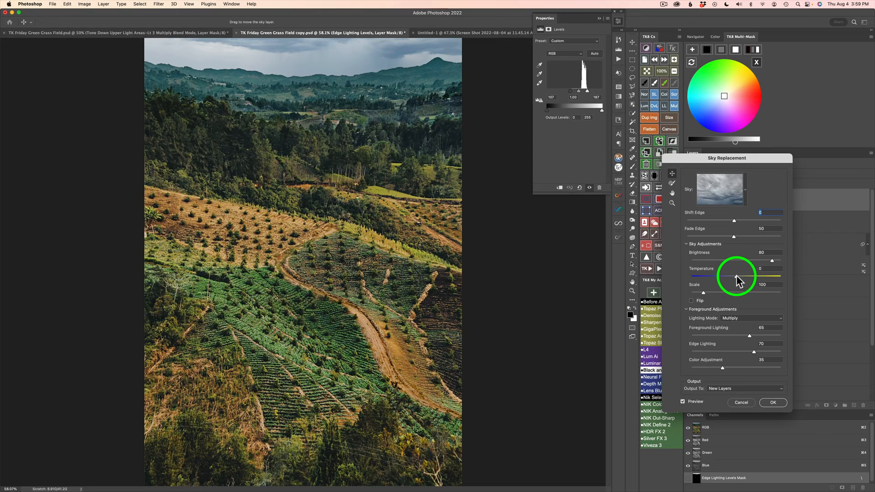
{"action": "left_click_drag", "start_coordinate": [735, 276], "coordinate": [747, 276]}
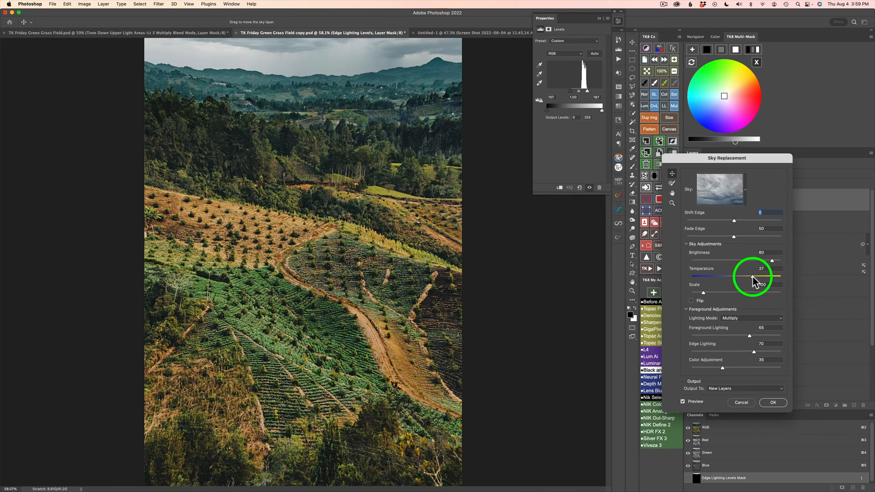
{"action": "left_click", "coordinate": [752, 275]}
{"action": "left_click_drag", "start_coordinate": [751, 276], "coordinate": [751, 276]}
{"action": "left_click", "coordinate": [773, 403]}
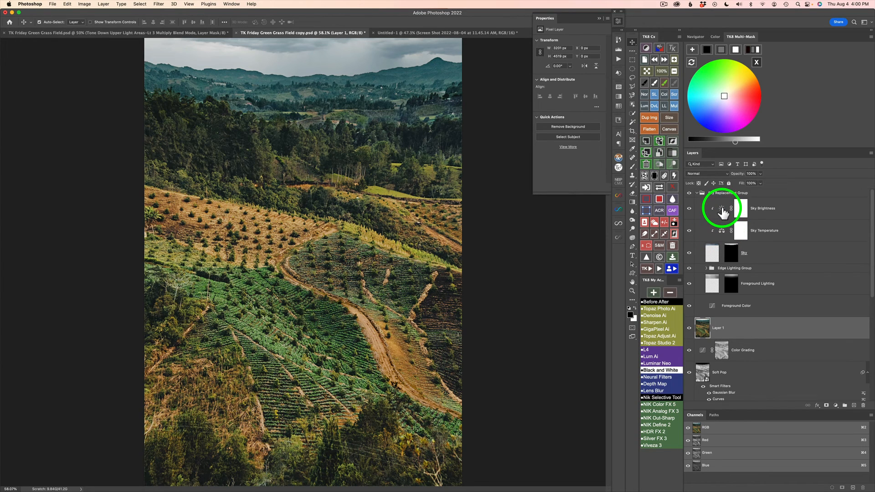
Compare the image with and without the Sky Replacement Group, and set the Sky Brightness layer's brightness to 63.
{"action": "left_click", "coordinate": [689, 195]}
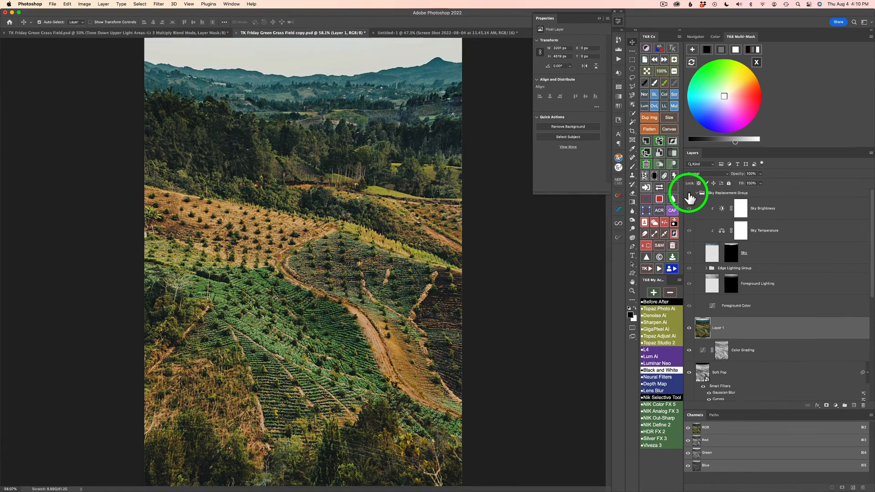
{"action": "left_click", "coordinate": [689, 195]}
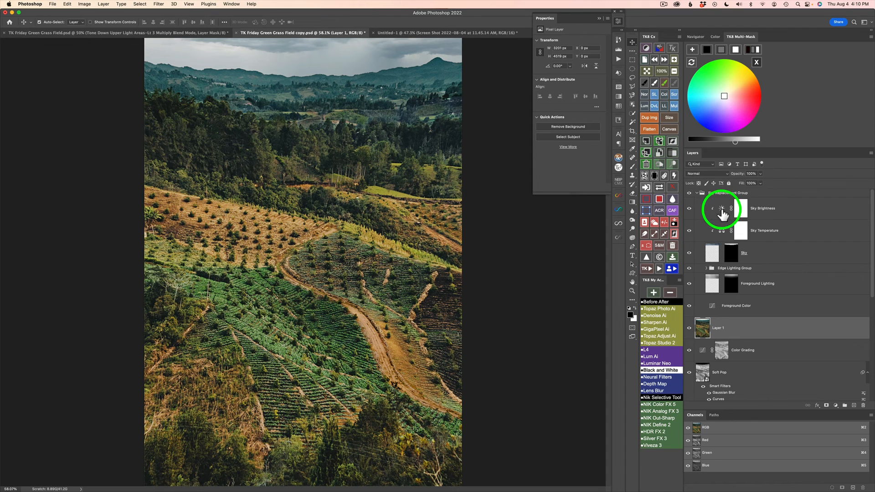
{"action": "left_click", "coordinate": [721, 210]}
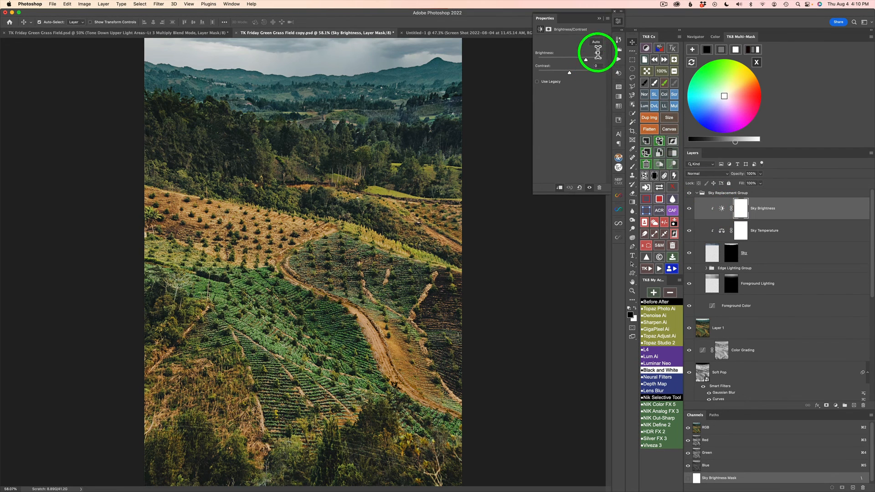
{"action": "left_click_drag", "start_coordinate": [586, 58], "coordinate": [581, 57]}
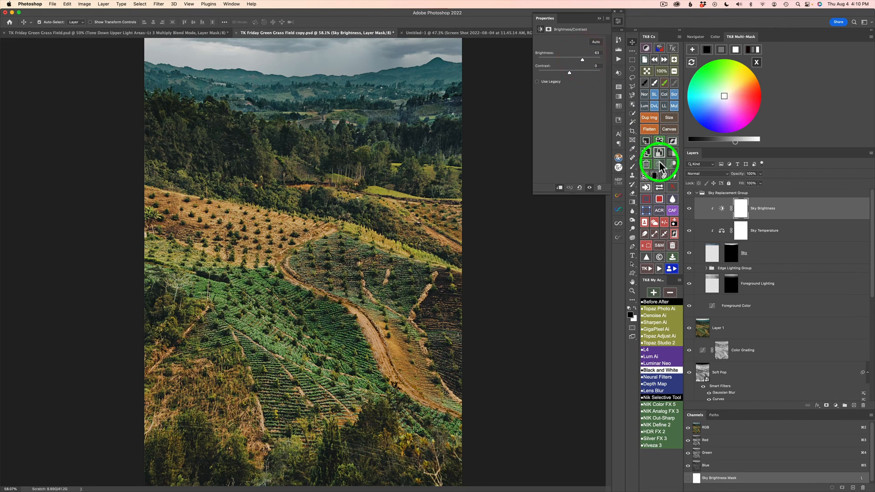
Compare the image with and without the Sky Replacement Group, and run the Before After action to check the full edit against the original.
{"action": "left_click", "coordinate": [689, 194]}
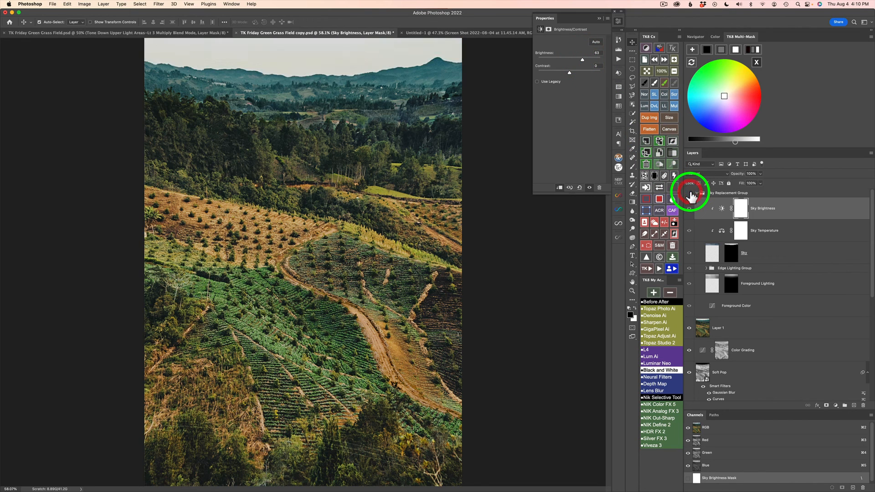
{"action": "left_click", "coordinate": [690, 193]}
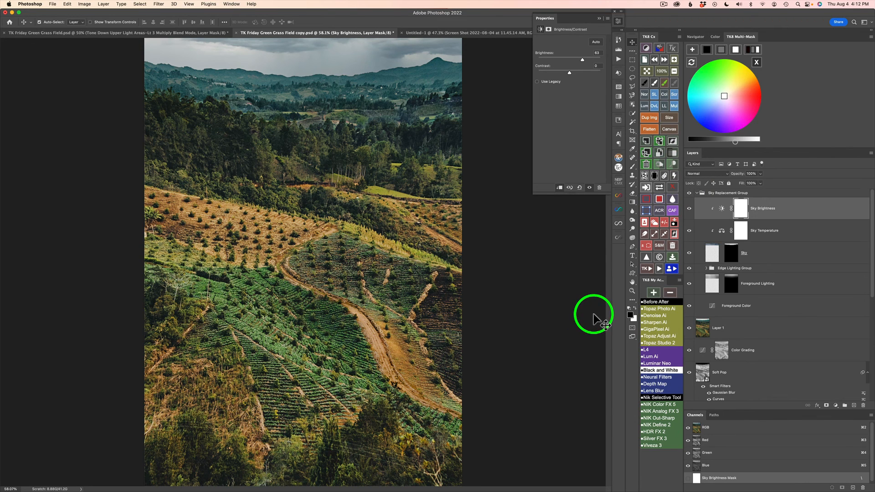
{"action": "left_click", "coordinate": [659, 302]}
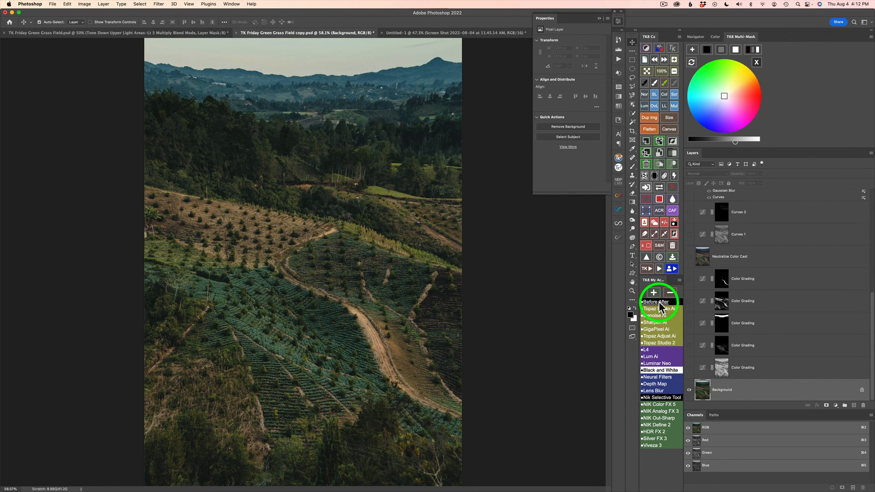
{"action": "left_click", "coordinate": [659, 303]}
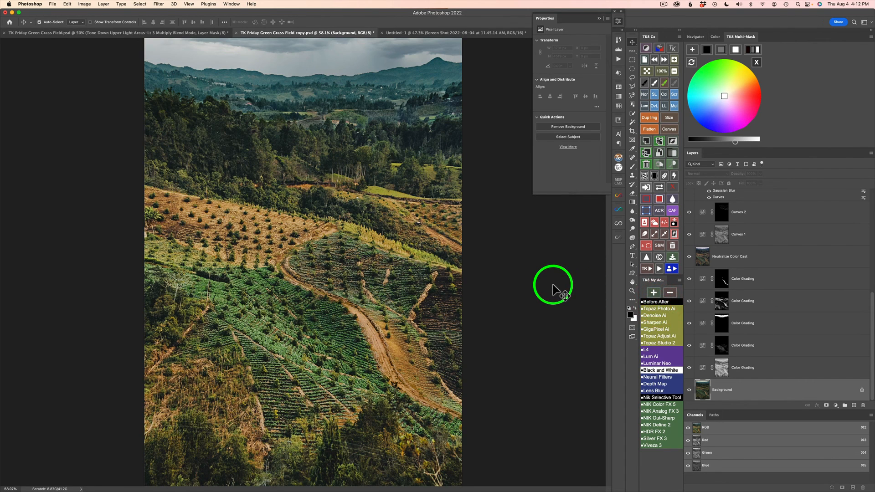